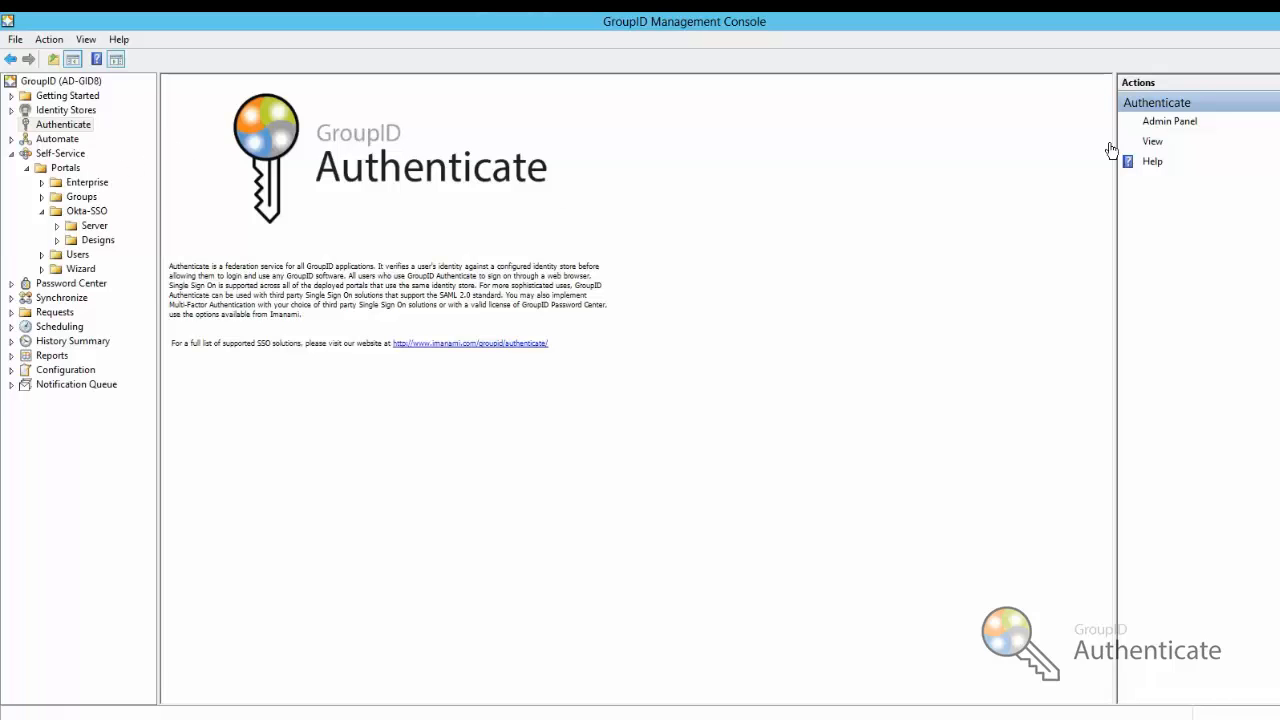
Open the Authenticate admin panel past the certificate warning and enter the domain administrator's username and password
left_click(1164, 125)
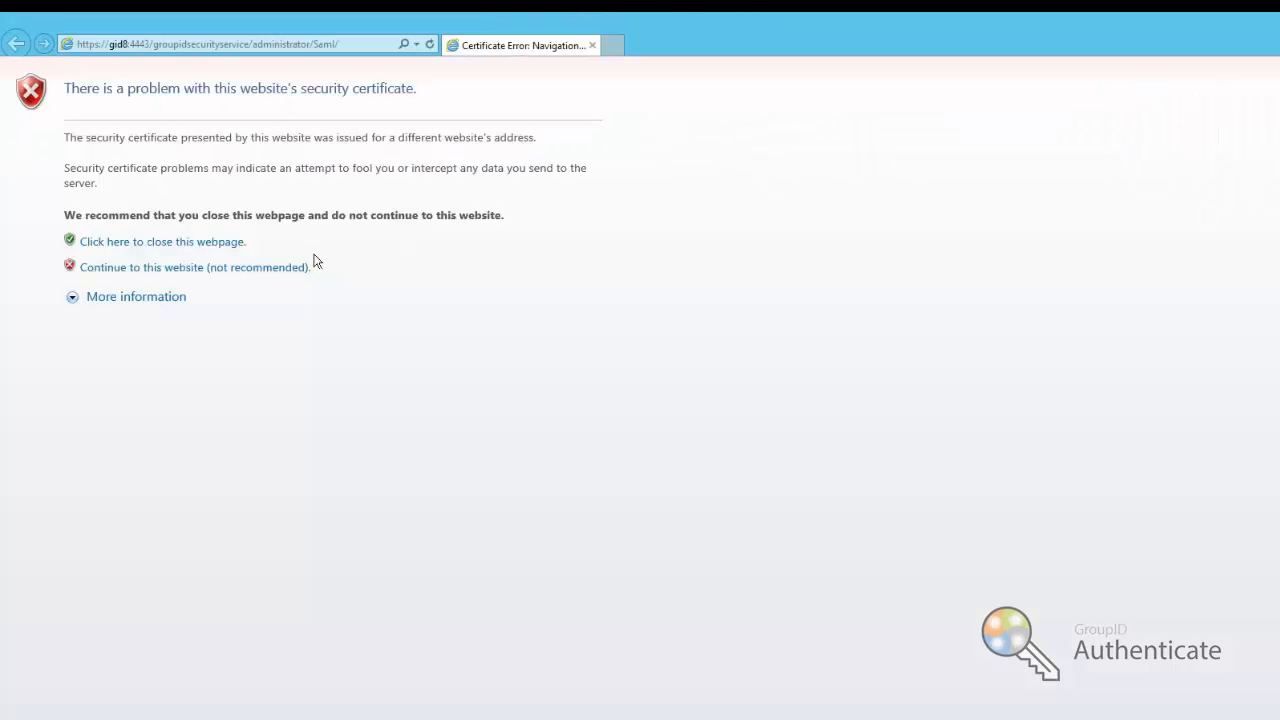
left_click(271, 268)
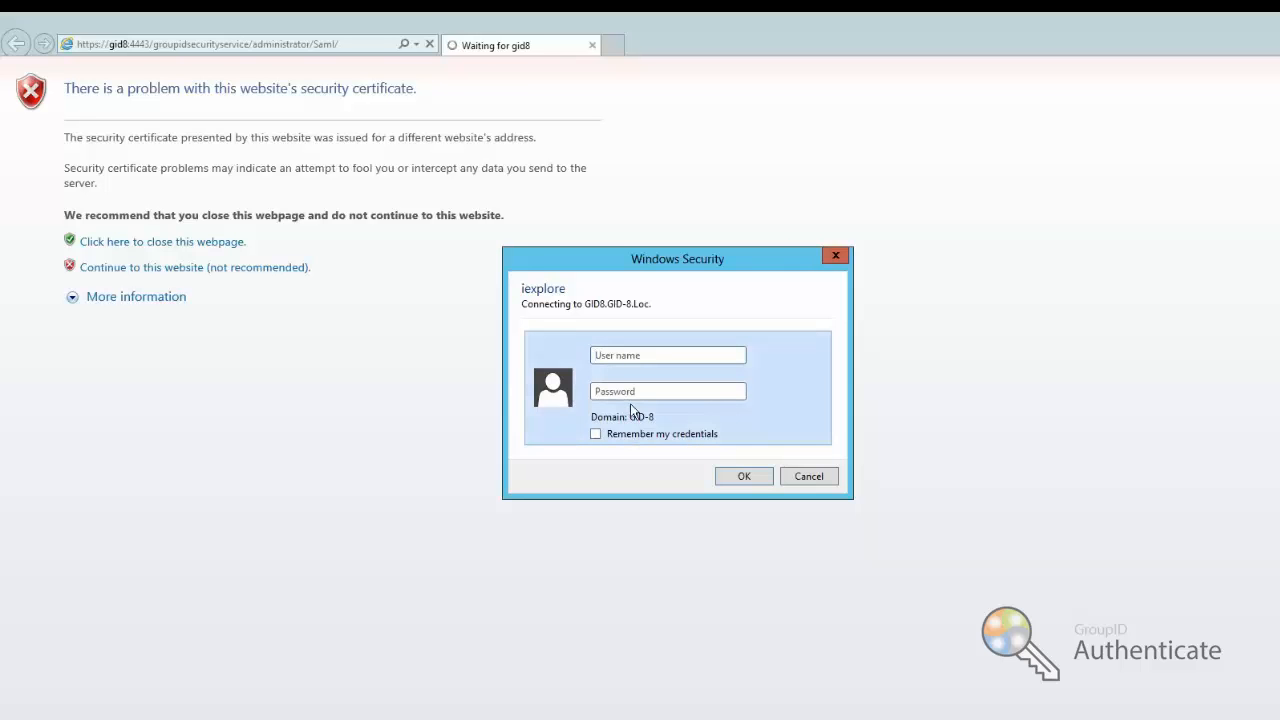
type("gid-8\\administrator")
key("Tab")
type("••")
left_click(745, 476)
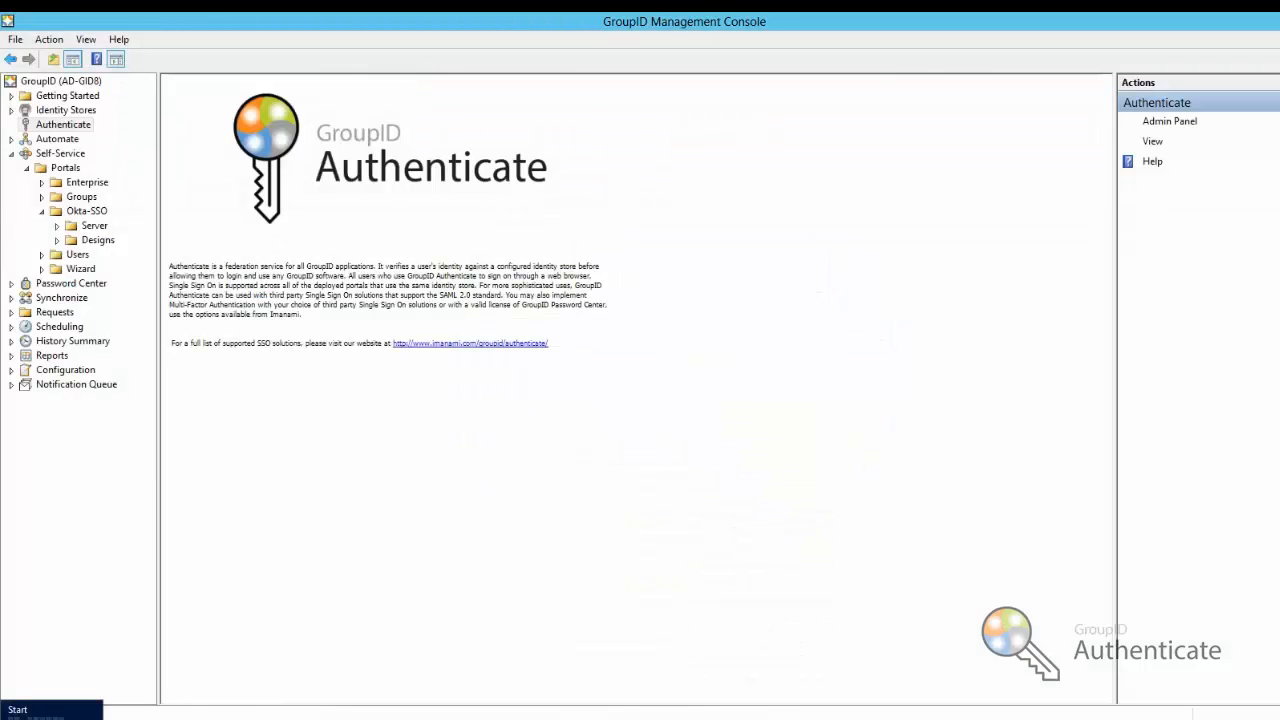
Launch Authorization Manager (azman.msc) from the Run box
right_click(2, 717)
type("r")
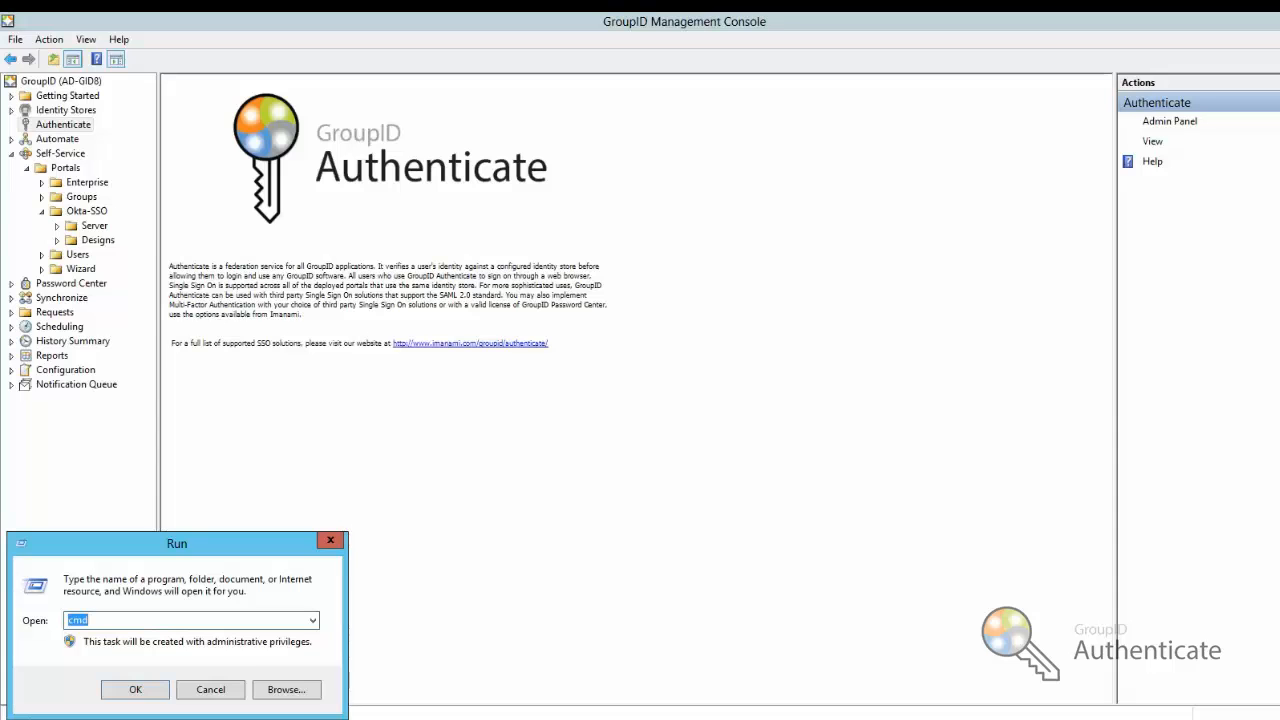
type("ac")
key("BackSpace")
type("z")
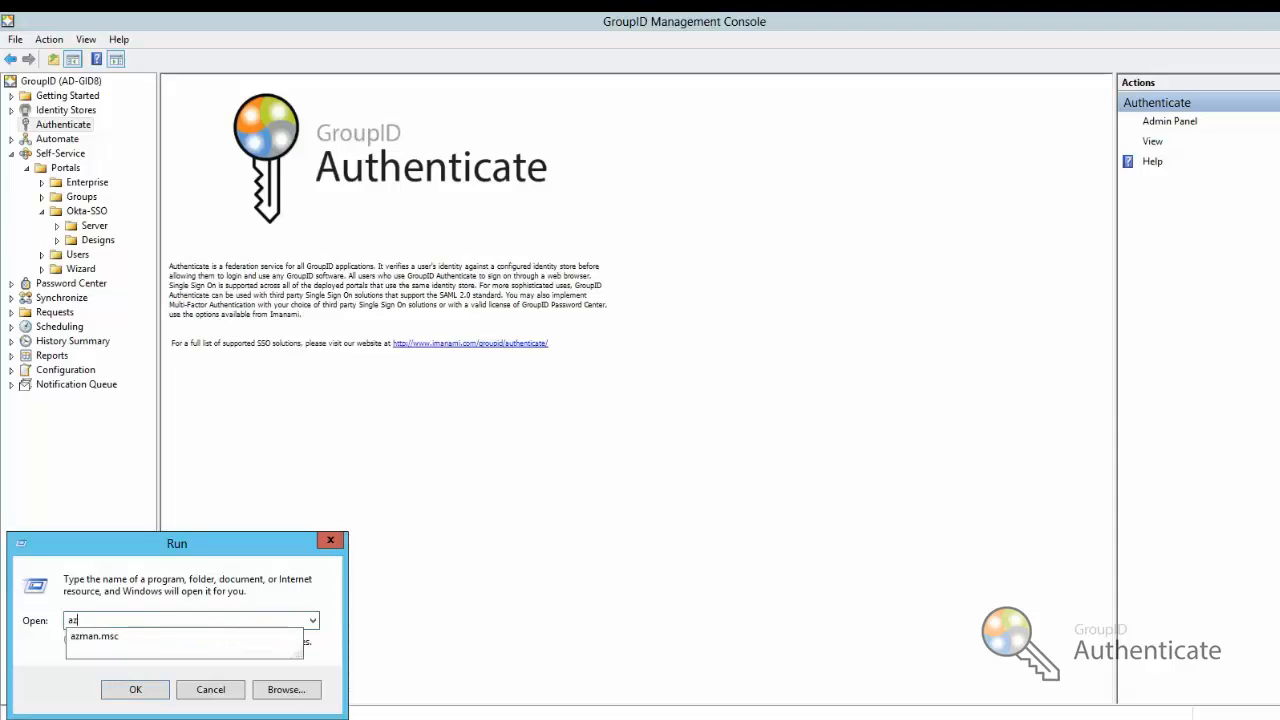
type("ma")
key("Down")
key("Return")
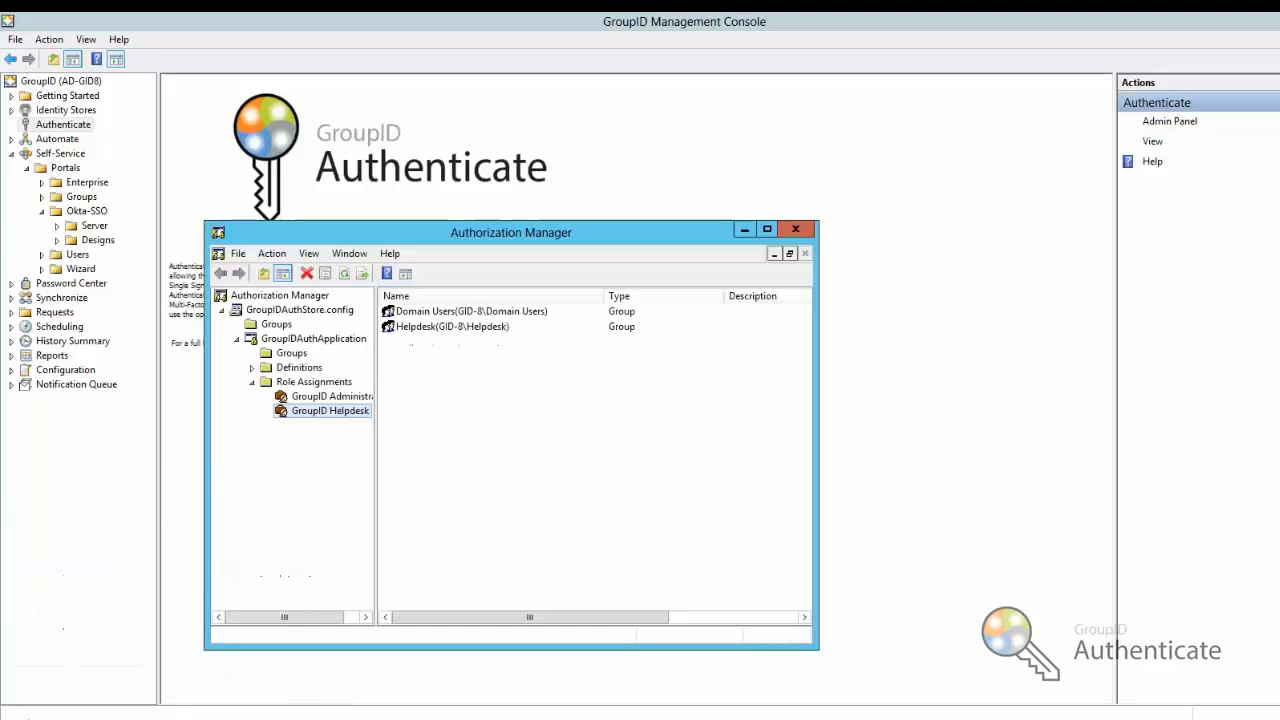
Review the members of the GroupID Administrators role in the authorization store
left_click(277, 297)
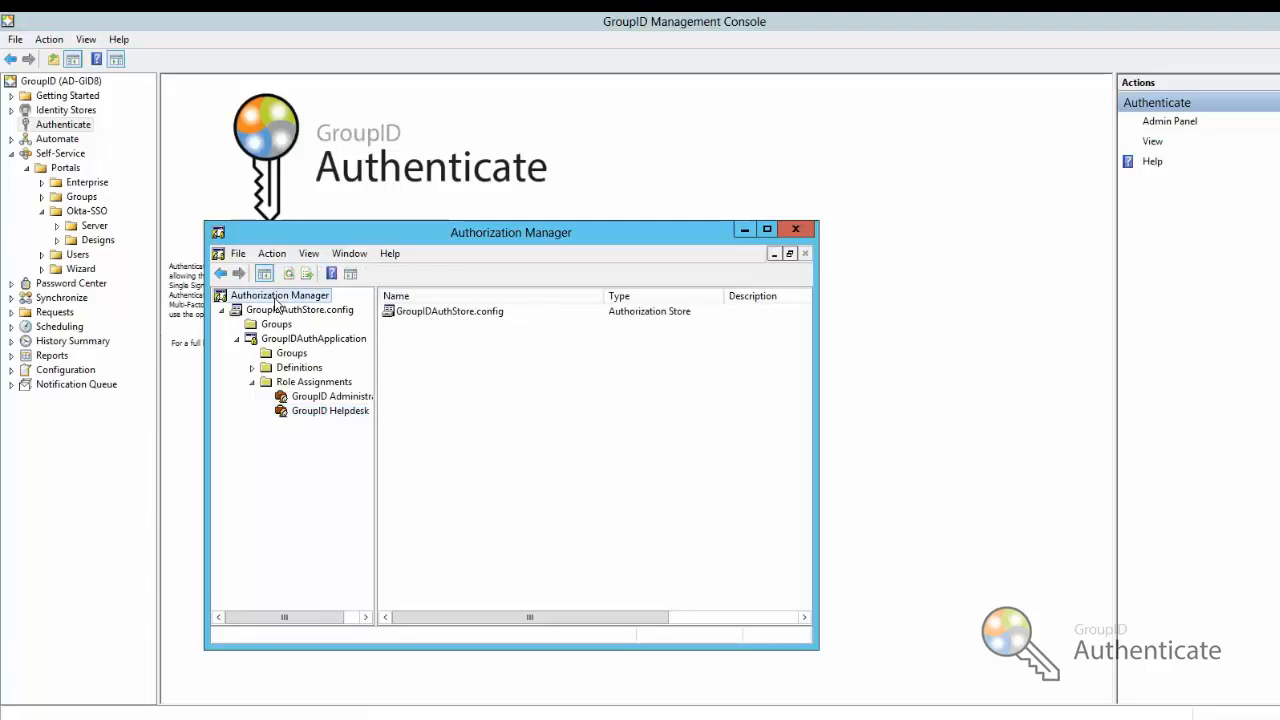
left_click(318, 398)
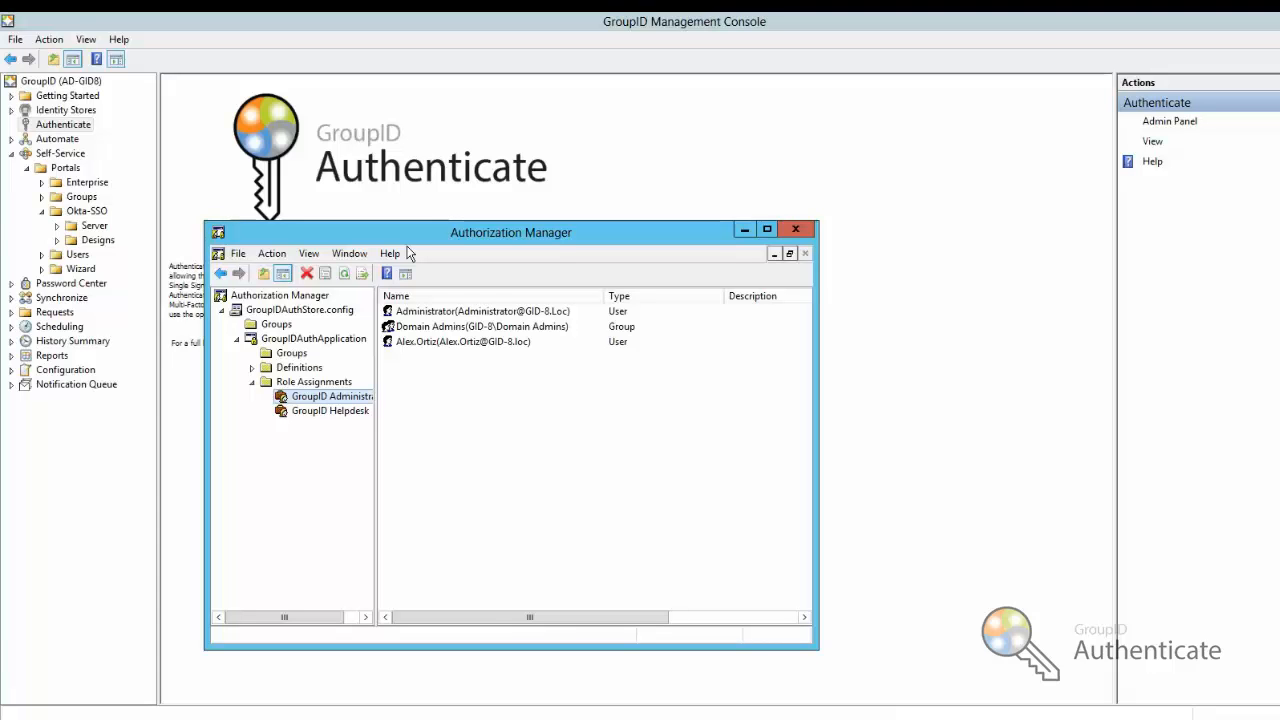
left_click(280, 296)
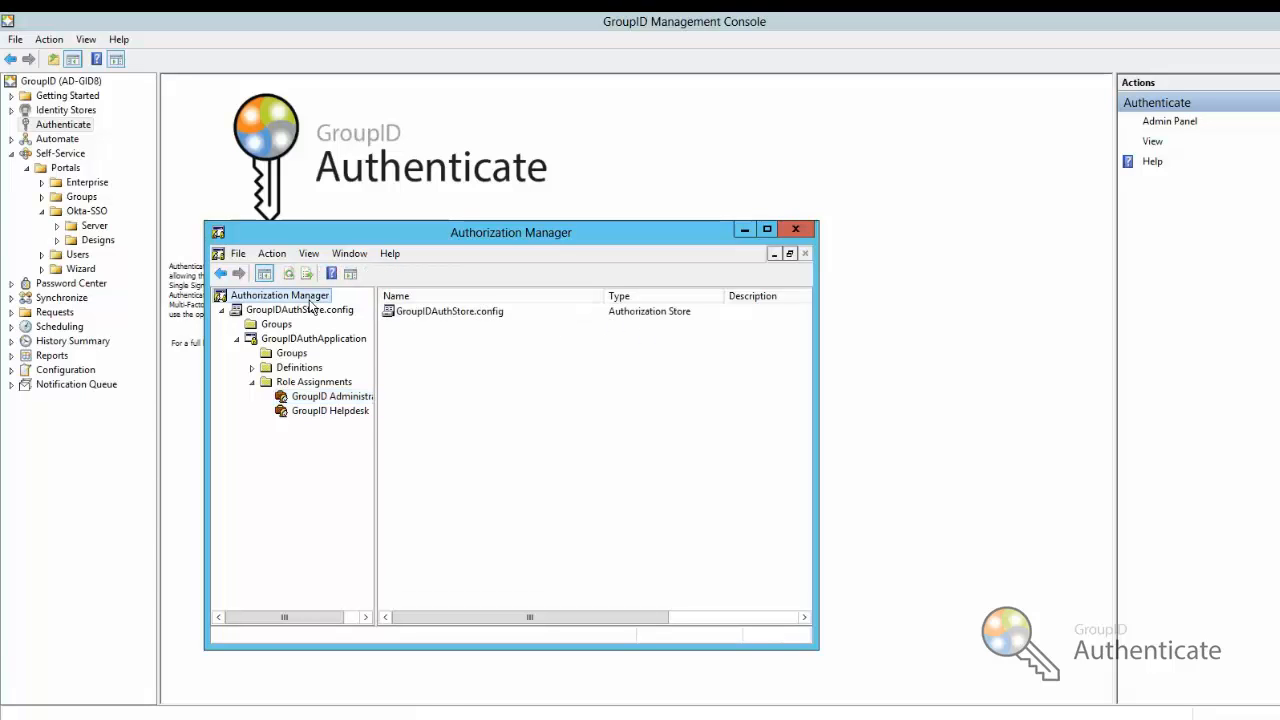
right_click(310, 303)
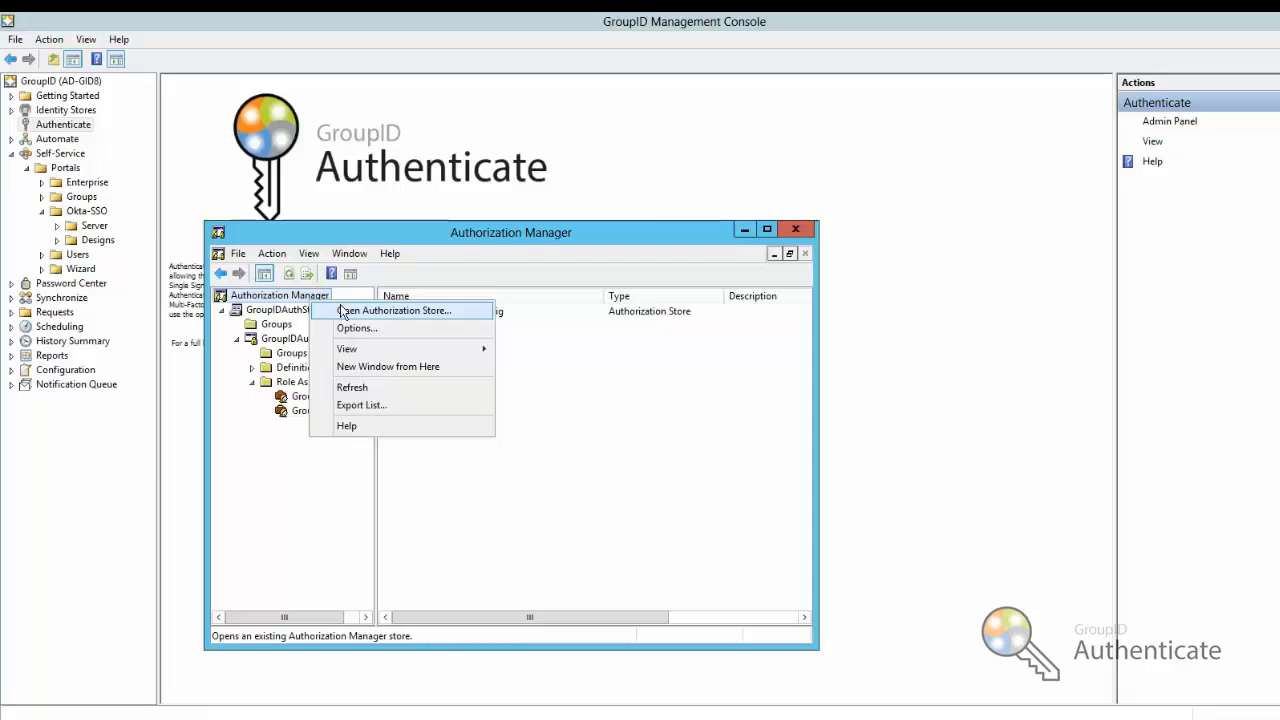
left_click(492, 256)
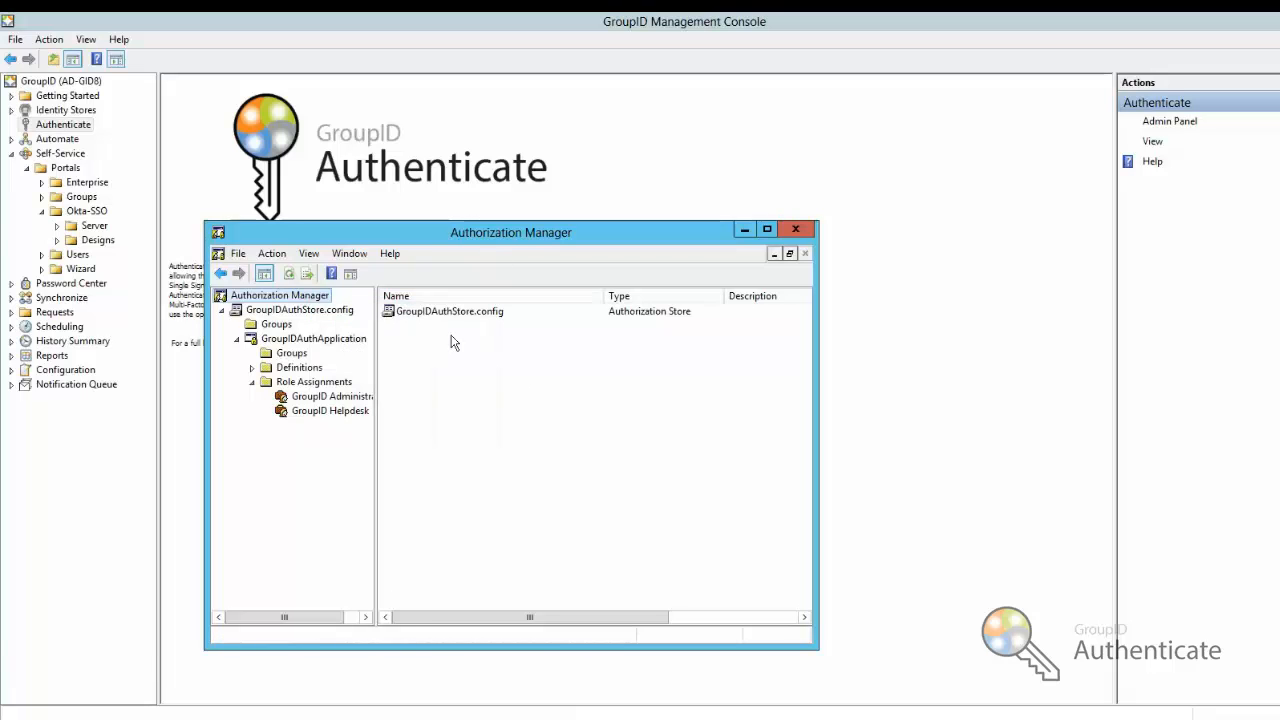
left_click(323, 398)
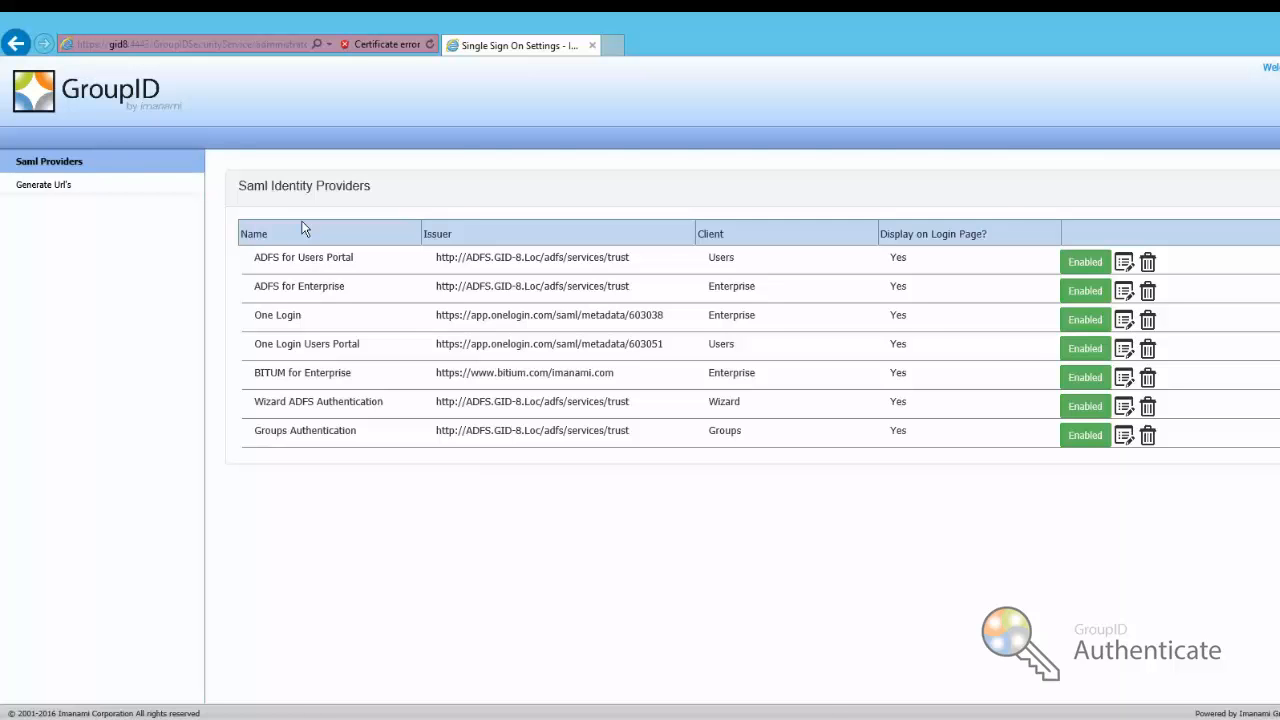
Copy the Okta-SSO consumer URL from Generate Url's, then bring up the Okta sign-in page
left_click(48, 190)
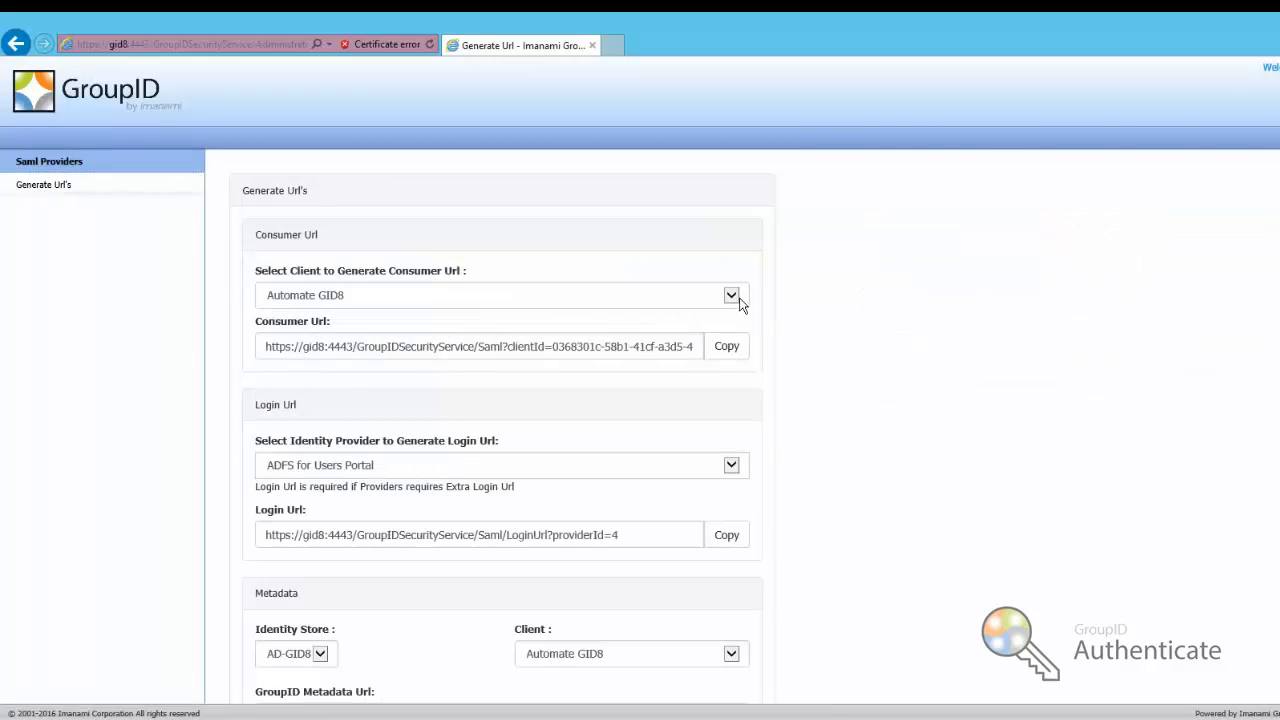
left_click(738, 300)
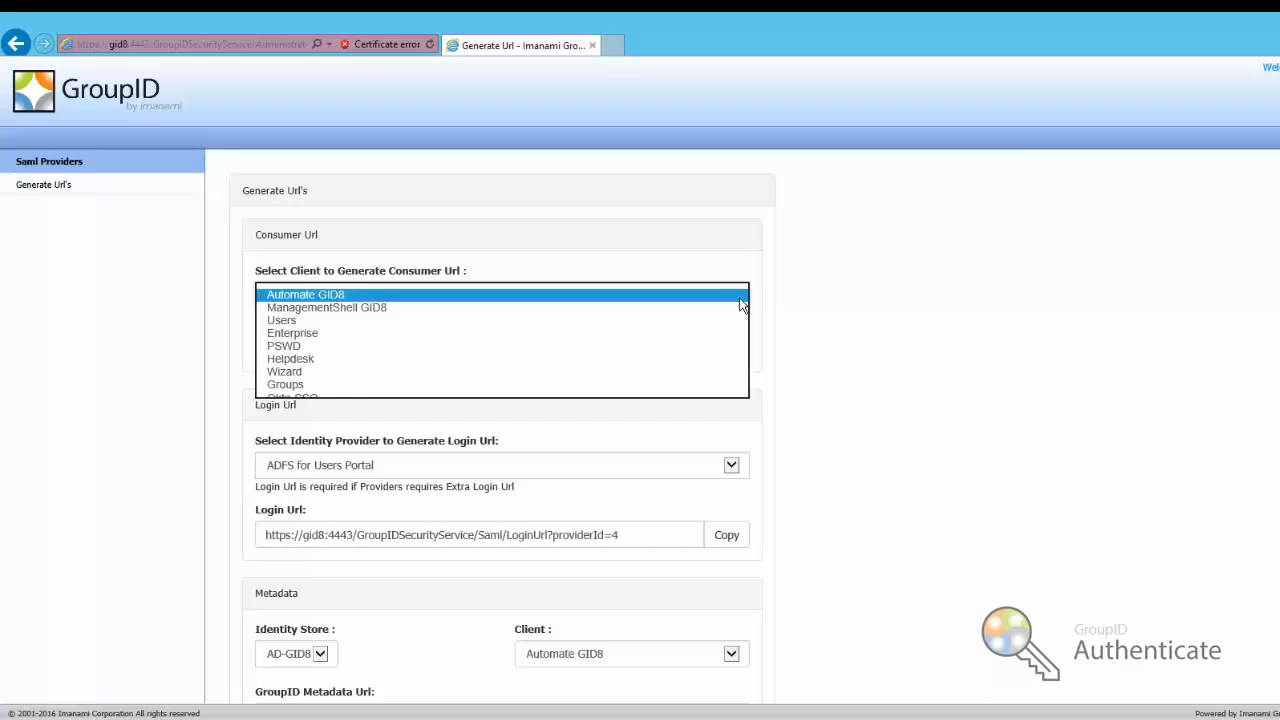
left_click(290, 398)
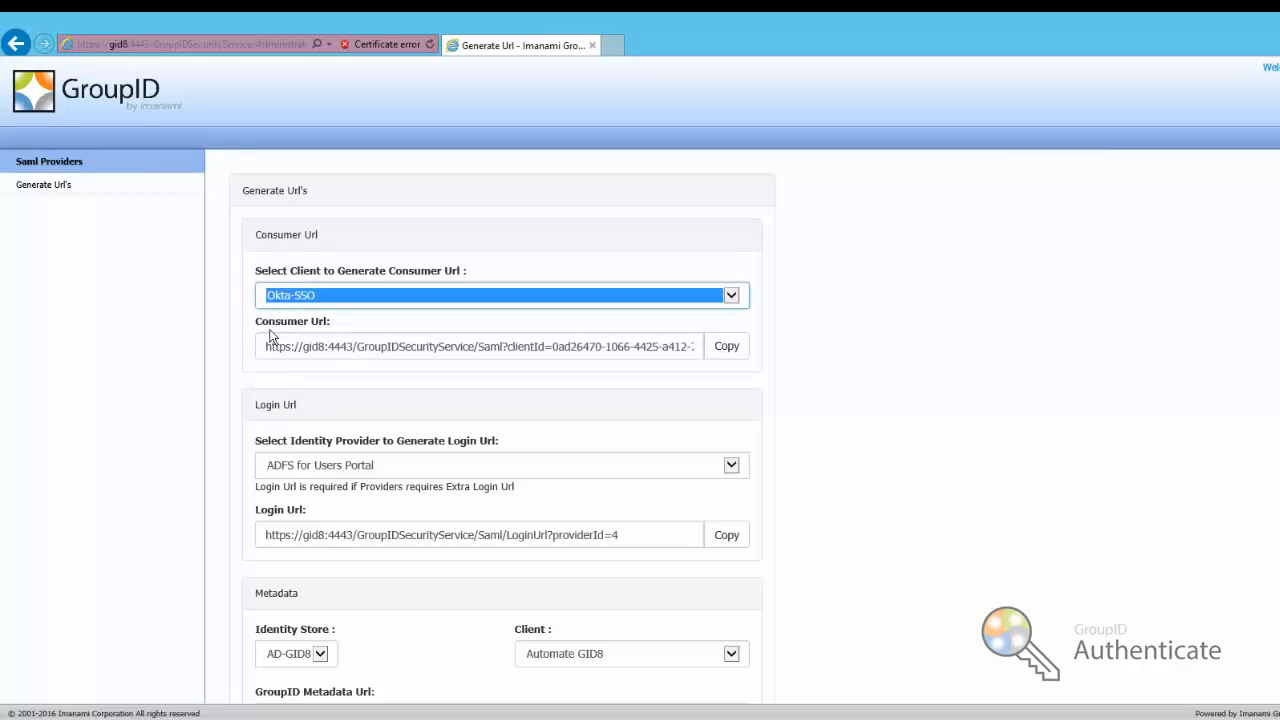
left_click(267, 346)
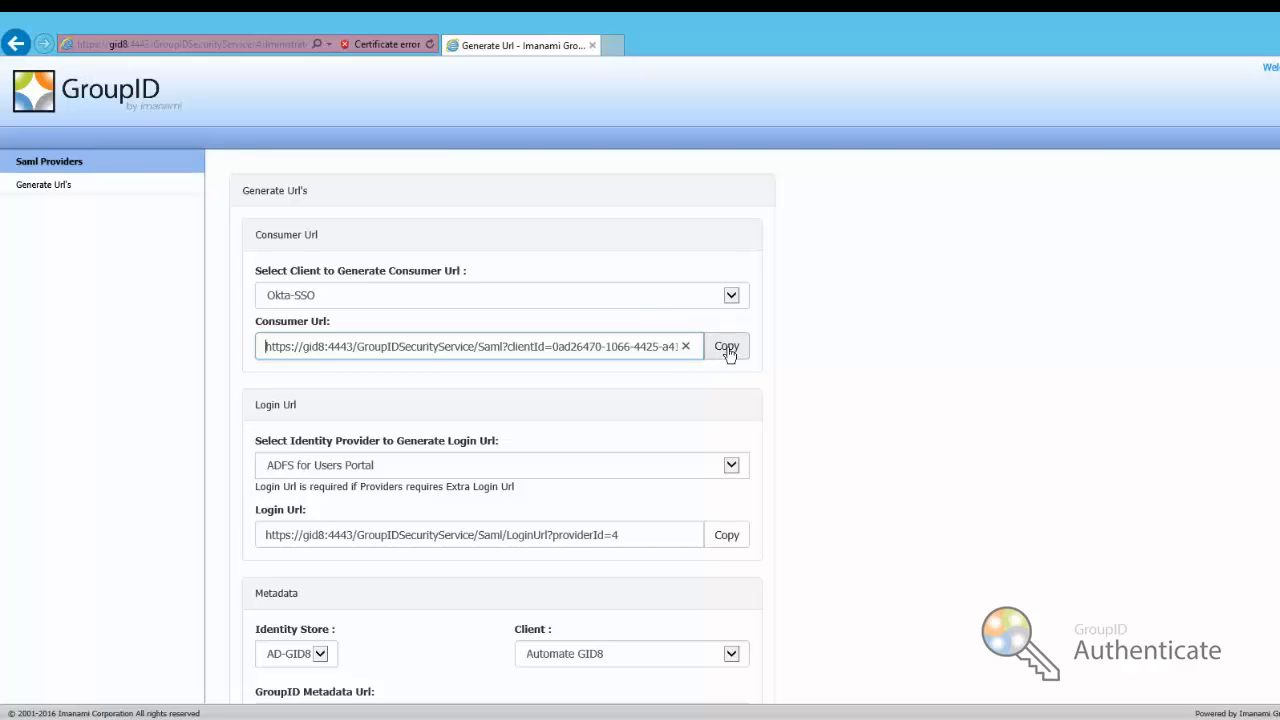
left_click(727, 347)
left_click(725, 413)
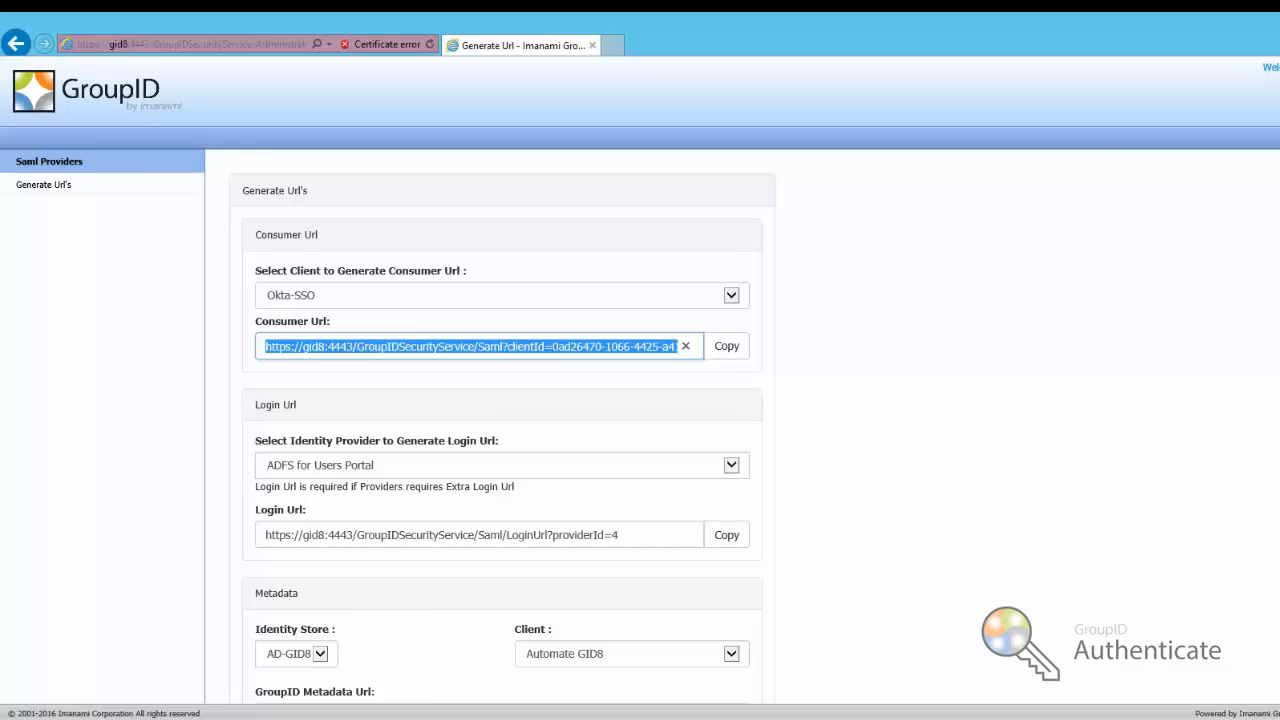
mouse_move(323, 719)
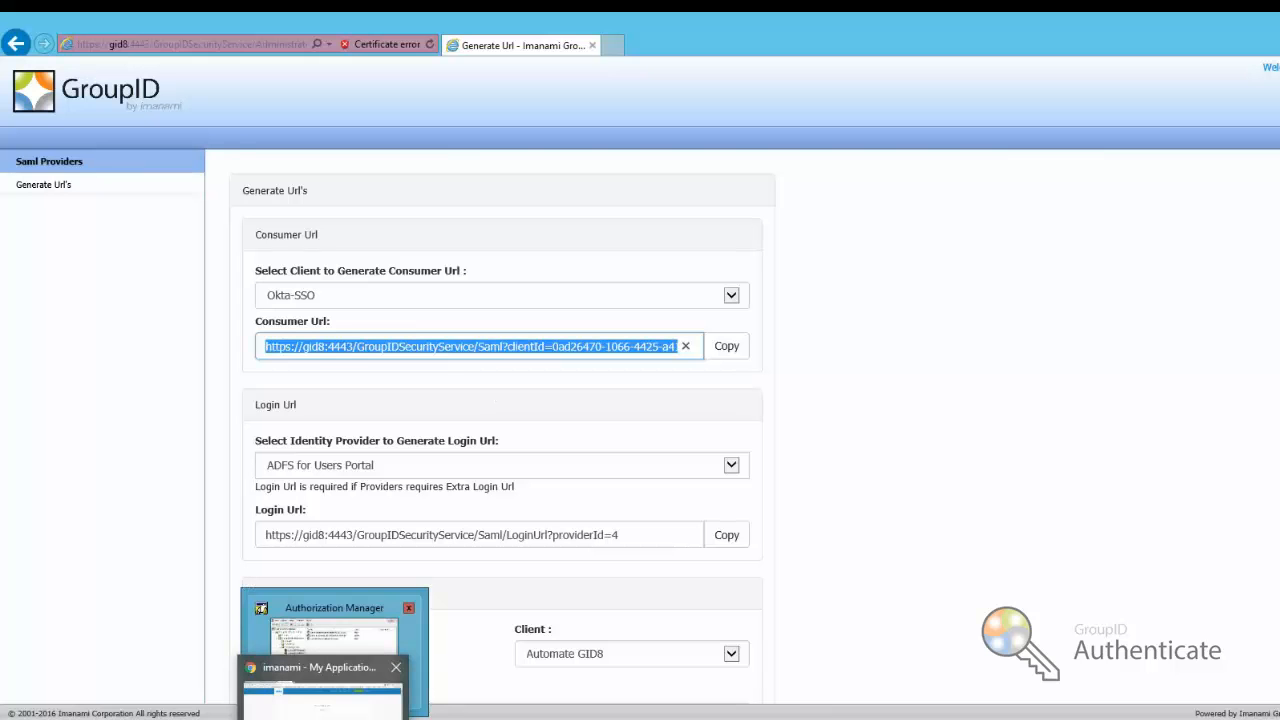
left_click(322, 695)
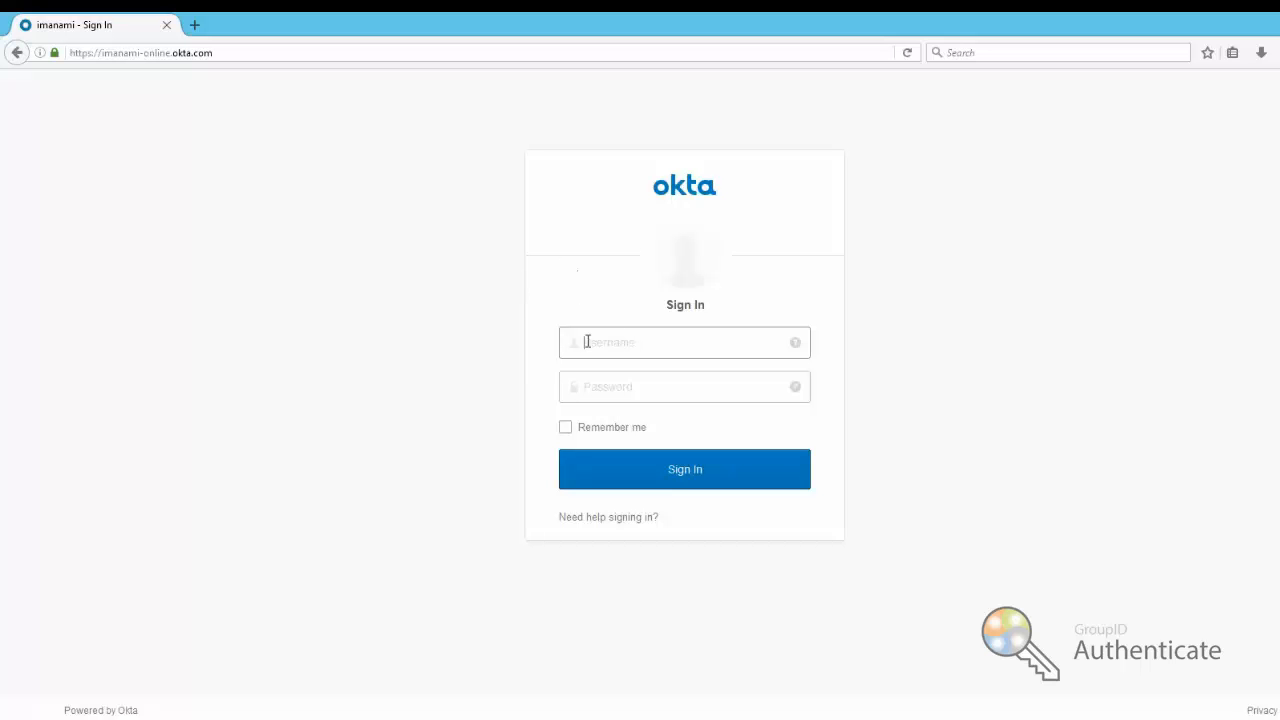
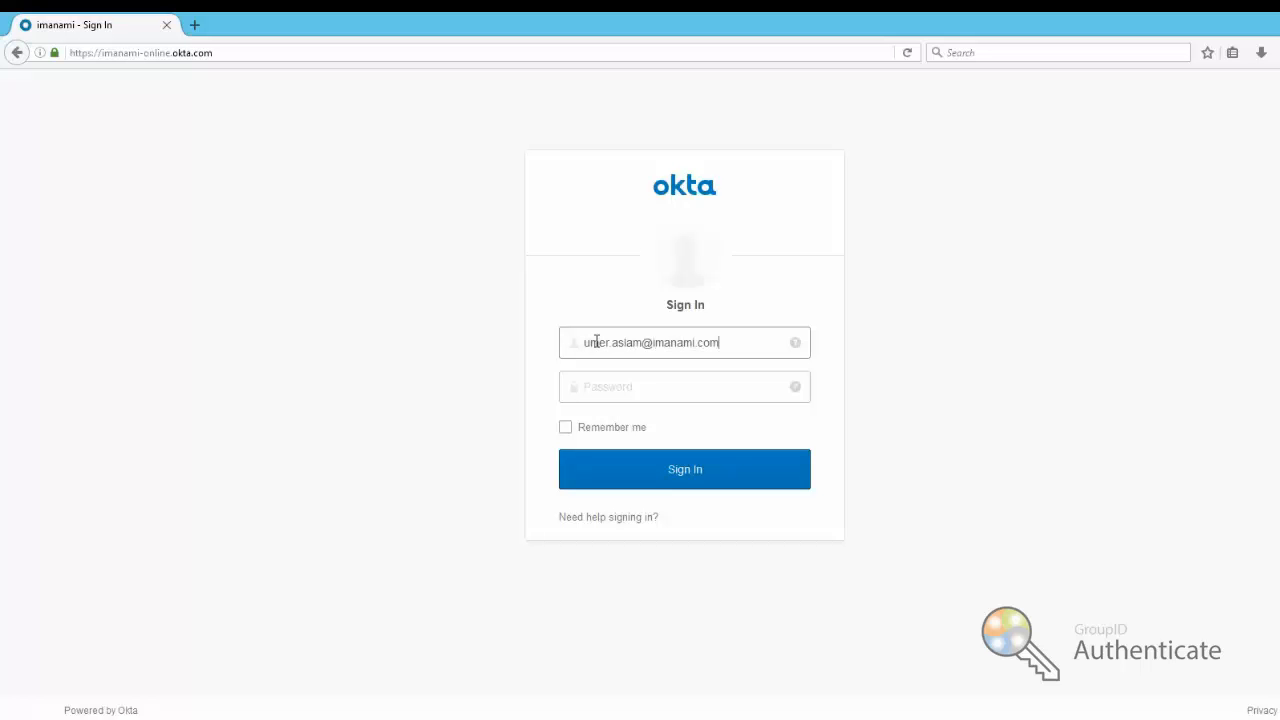
Sign in to Okta with the admin e-mail and password, dismissing Firefox's save-login offer
key("Tab")
type("***********")
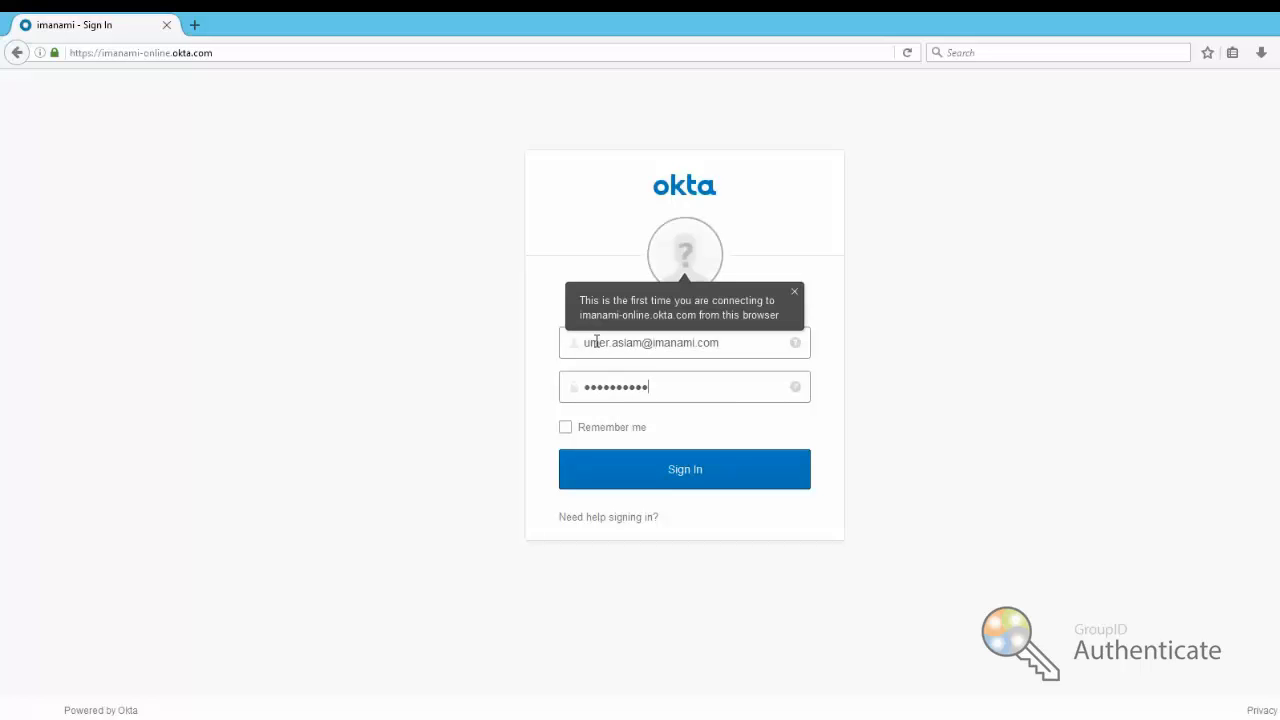
key("Return")
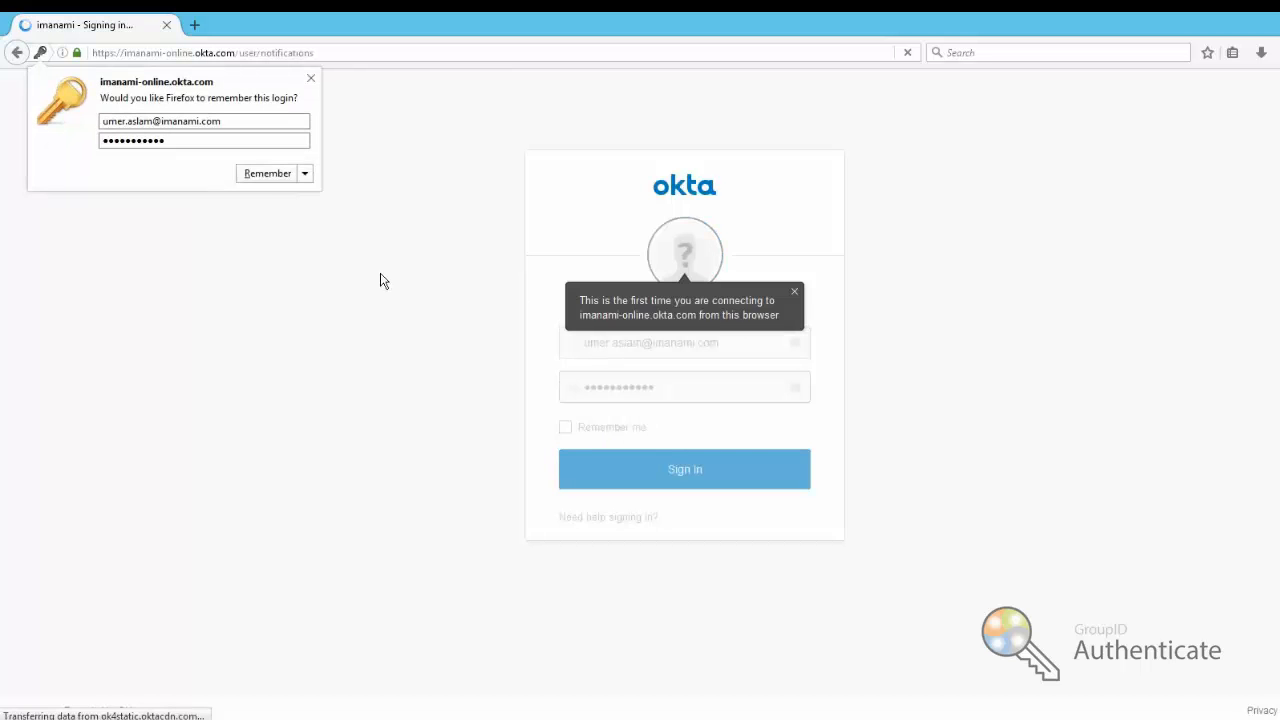
left_click(281, 176)
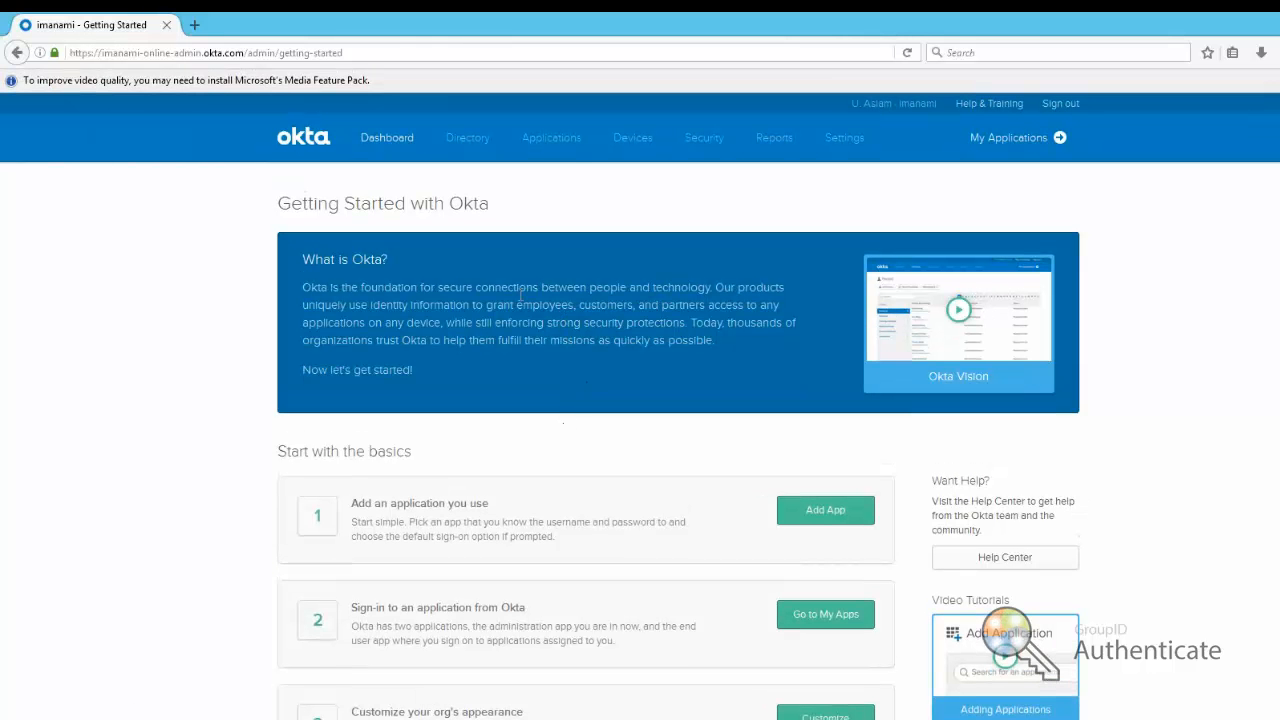
Start a new SAML 2.0 custom app integration from Okta's Applications page
mouse_move(565, 148)
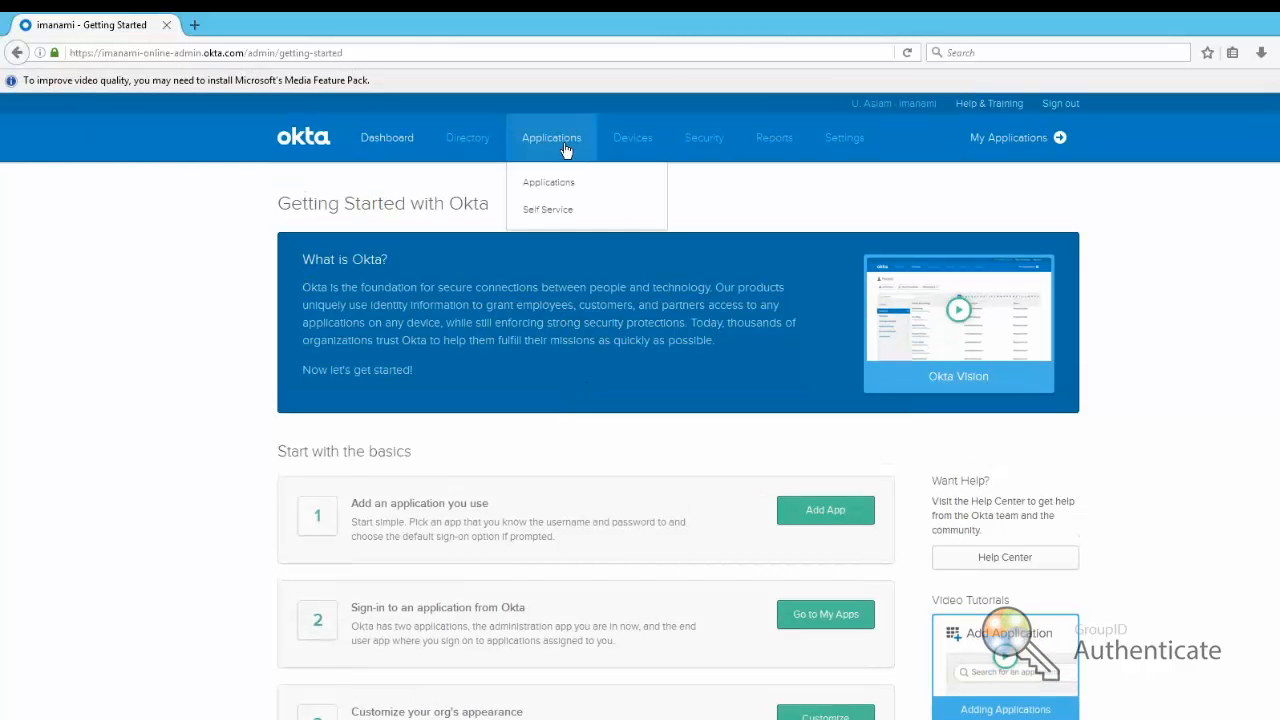
left_click(565, 148)
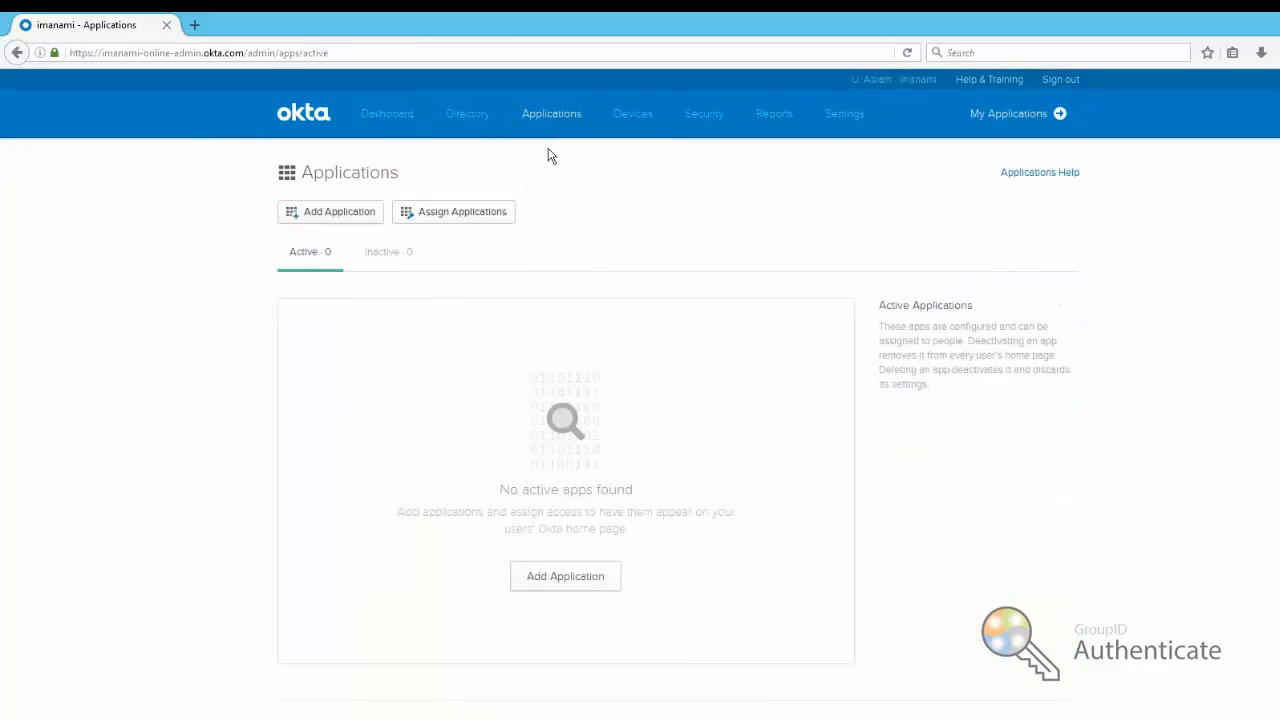
left_click(333, 220)
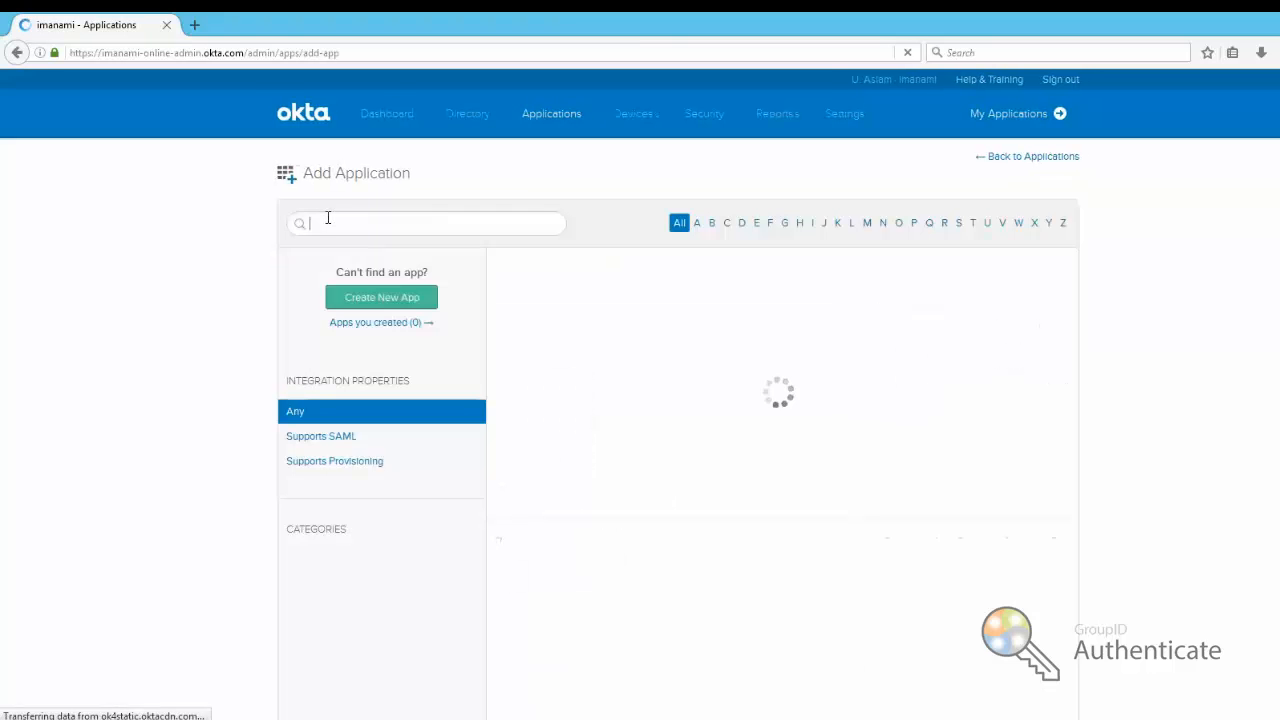
left_click(377, 300)
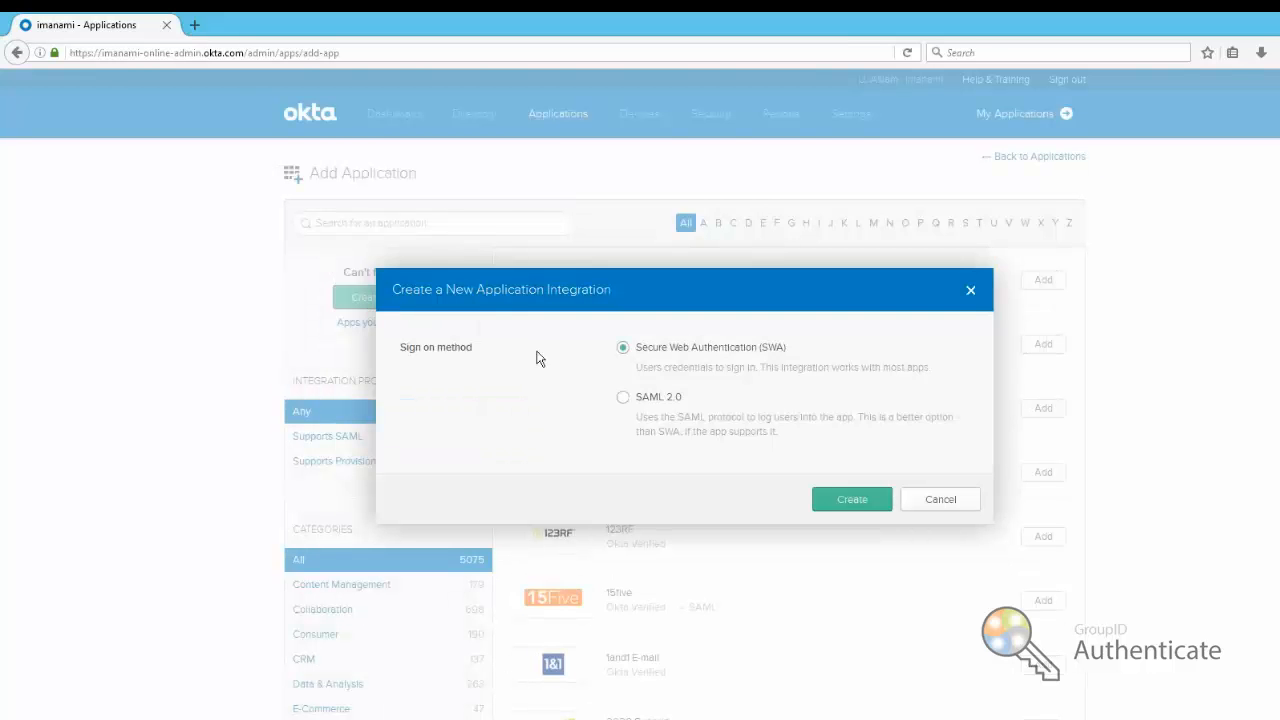
left_click(648, 407)
left_click(850, 489)
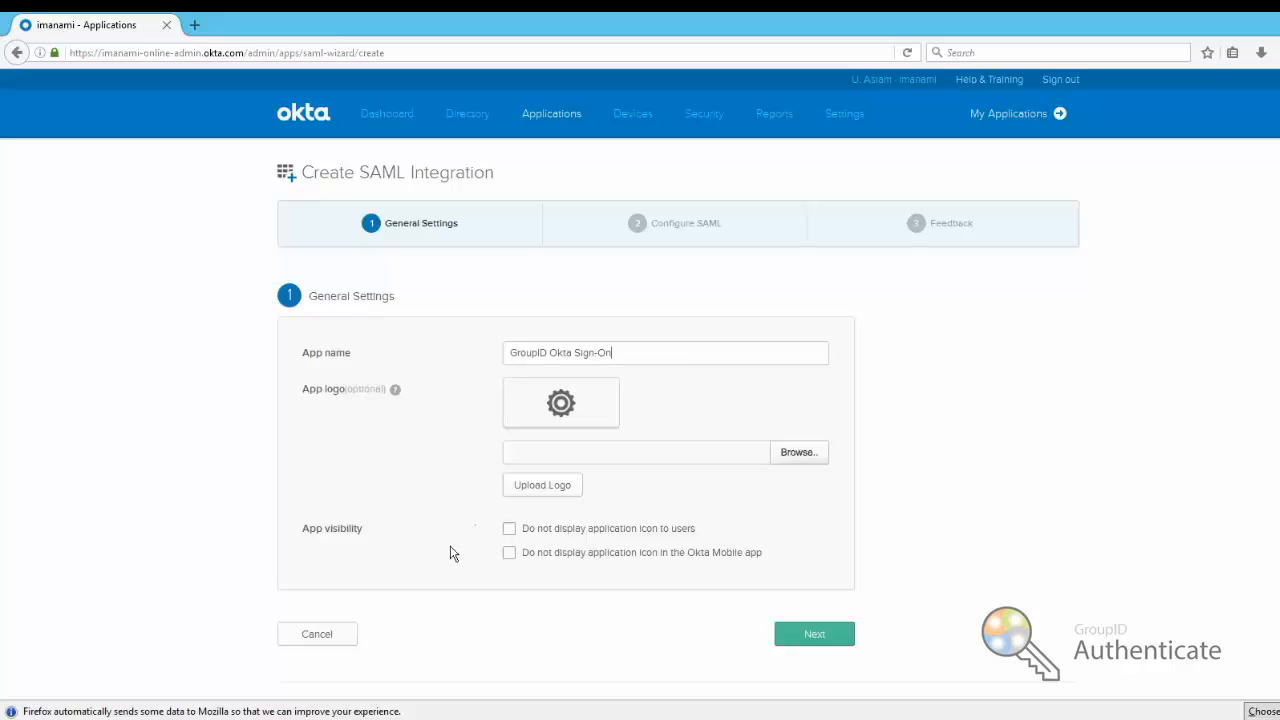
Paste the GroupID Okta-SSO consumer URL into Okta's Single sign on URL field
left_click(815, 638)
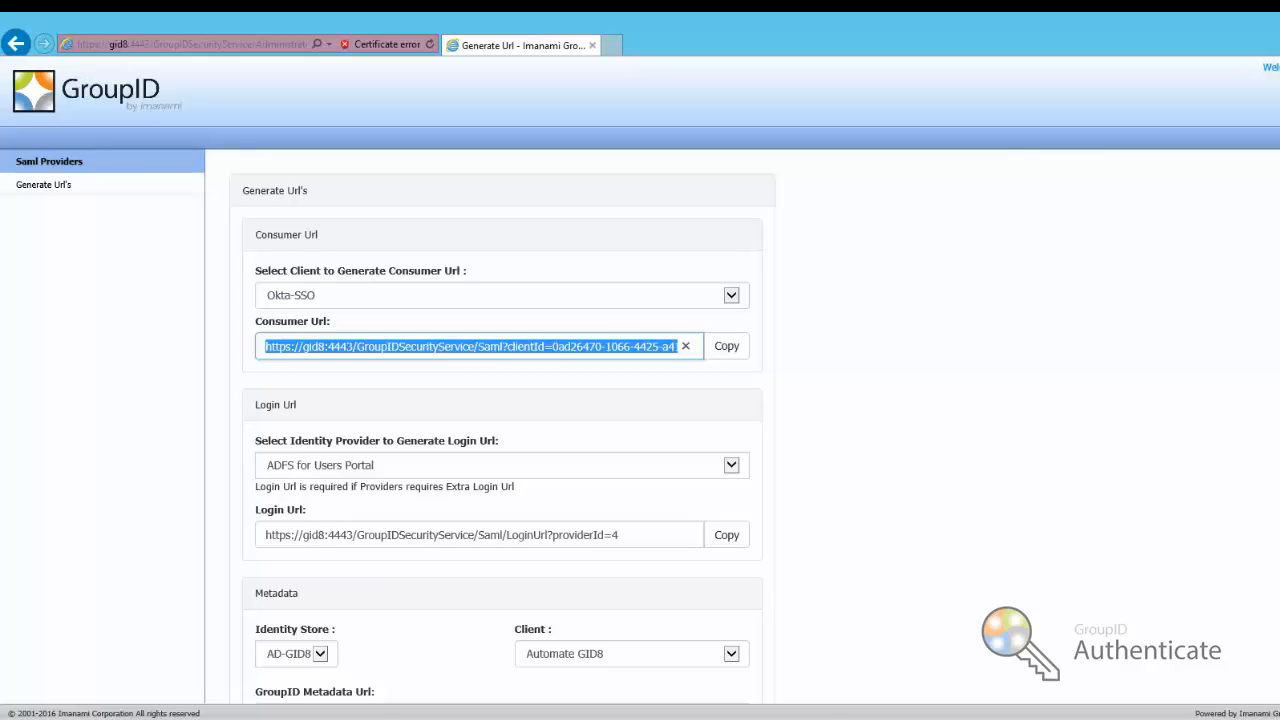
left_click(322, 719)
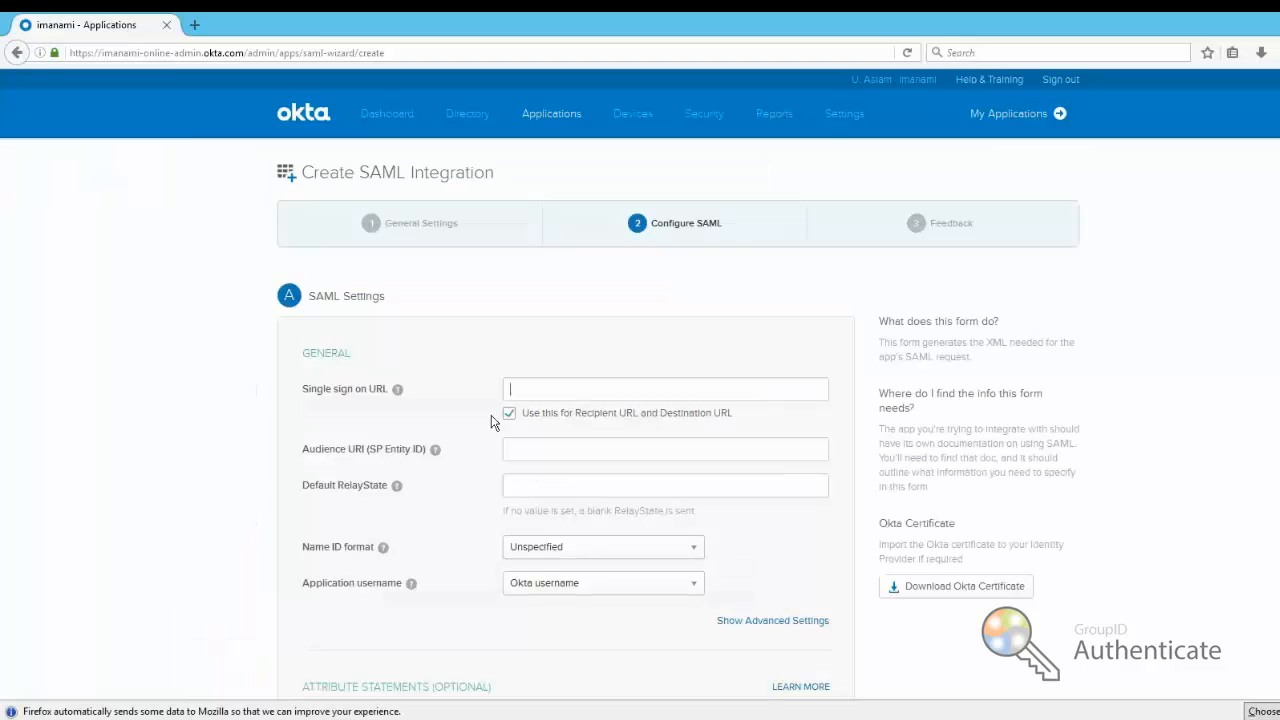
right_click(565, 386)
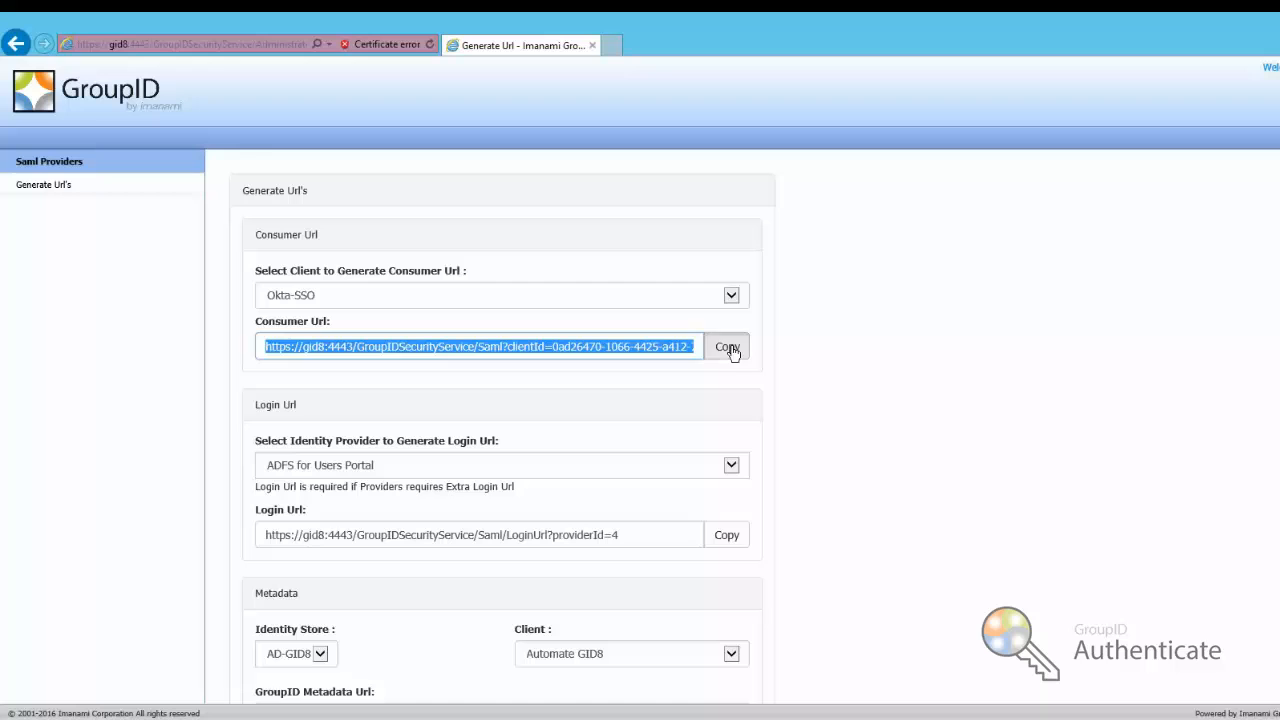
left_click(727, 348)
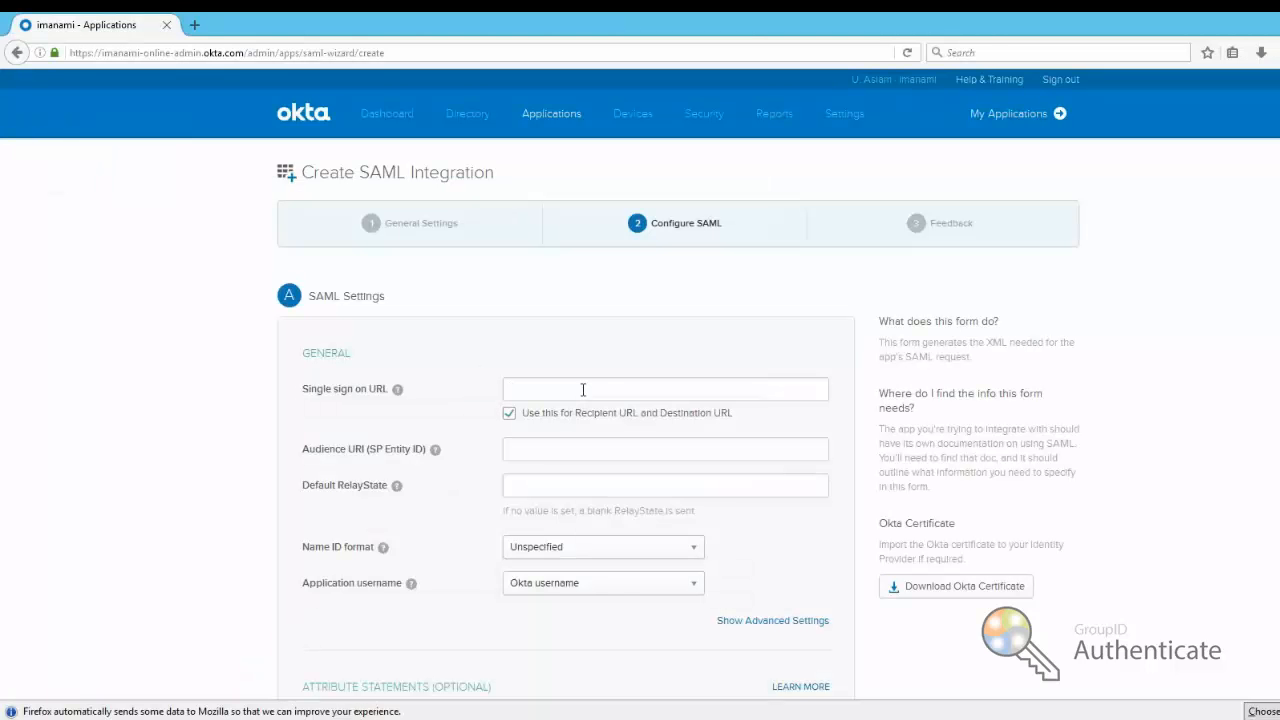
right_click(583, 390)
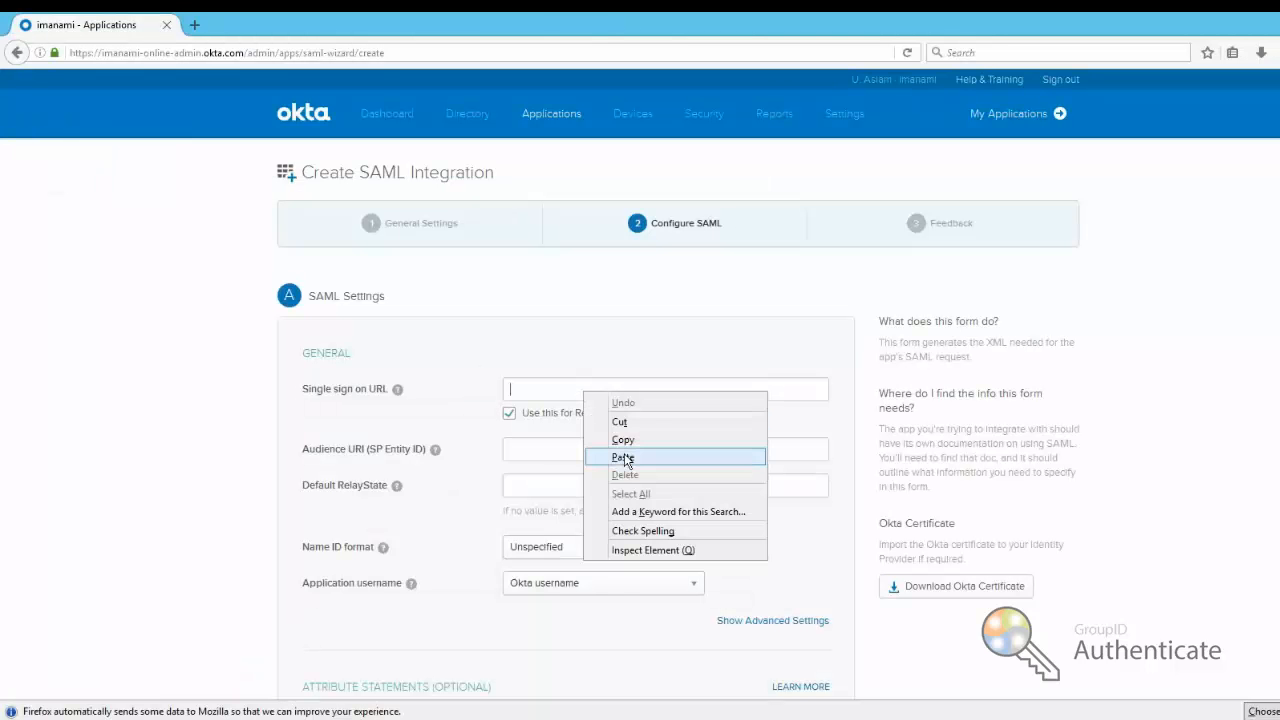
left_click(622, 457)
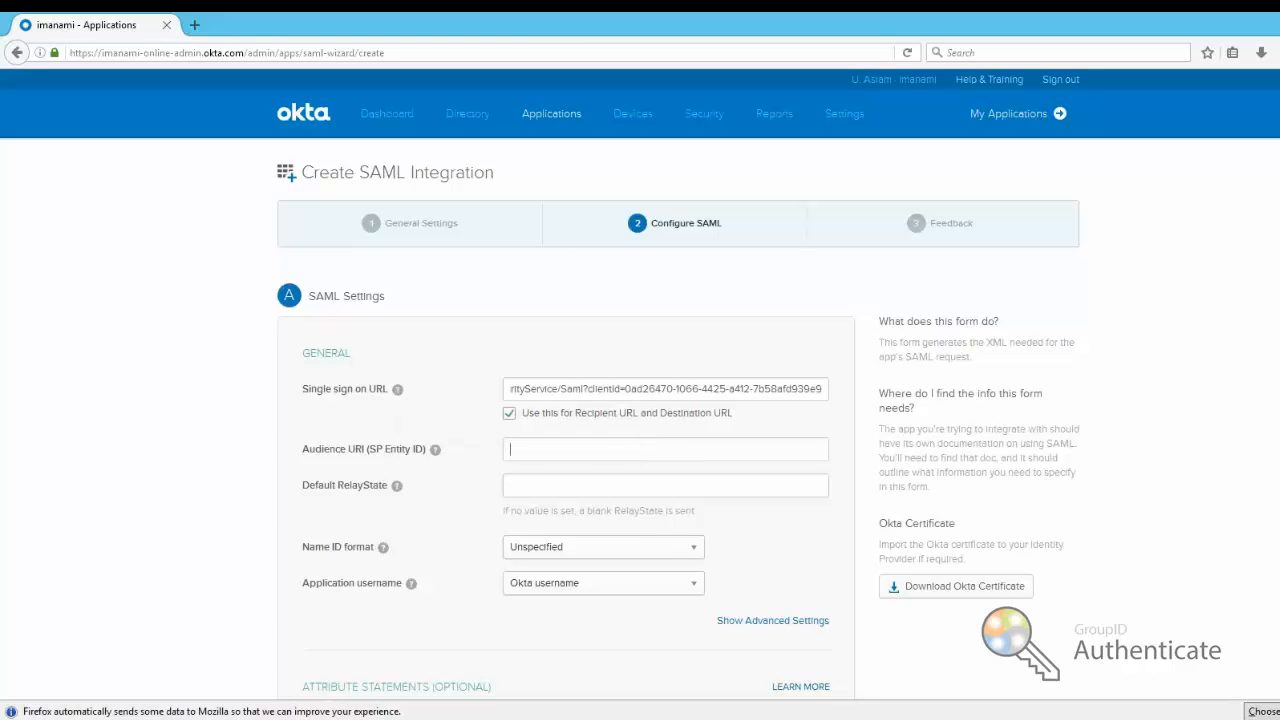
mouse_move(286, 717)
left_click(286, 665)
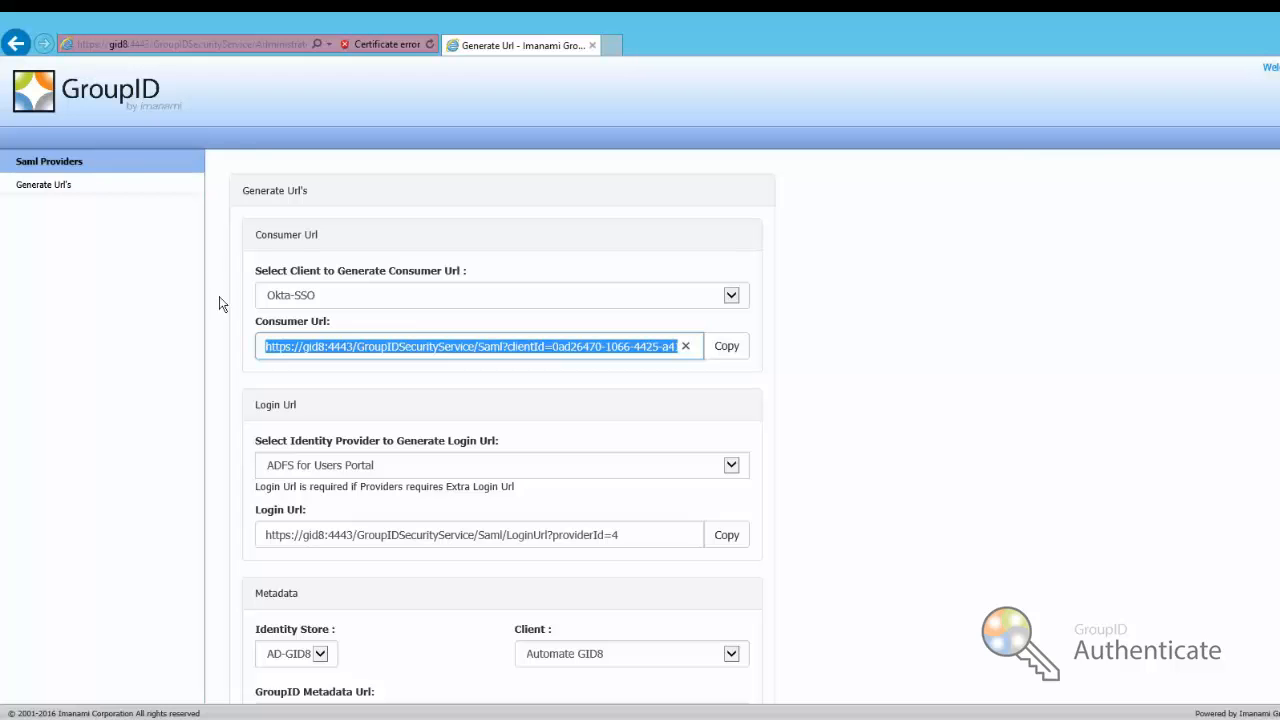
From Saml Providers, start a new provider with client Okta-SSO and copy its Entity ID/Audience URL
left_click(52, 163)
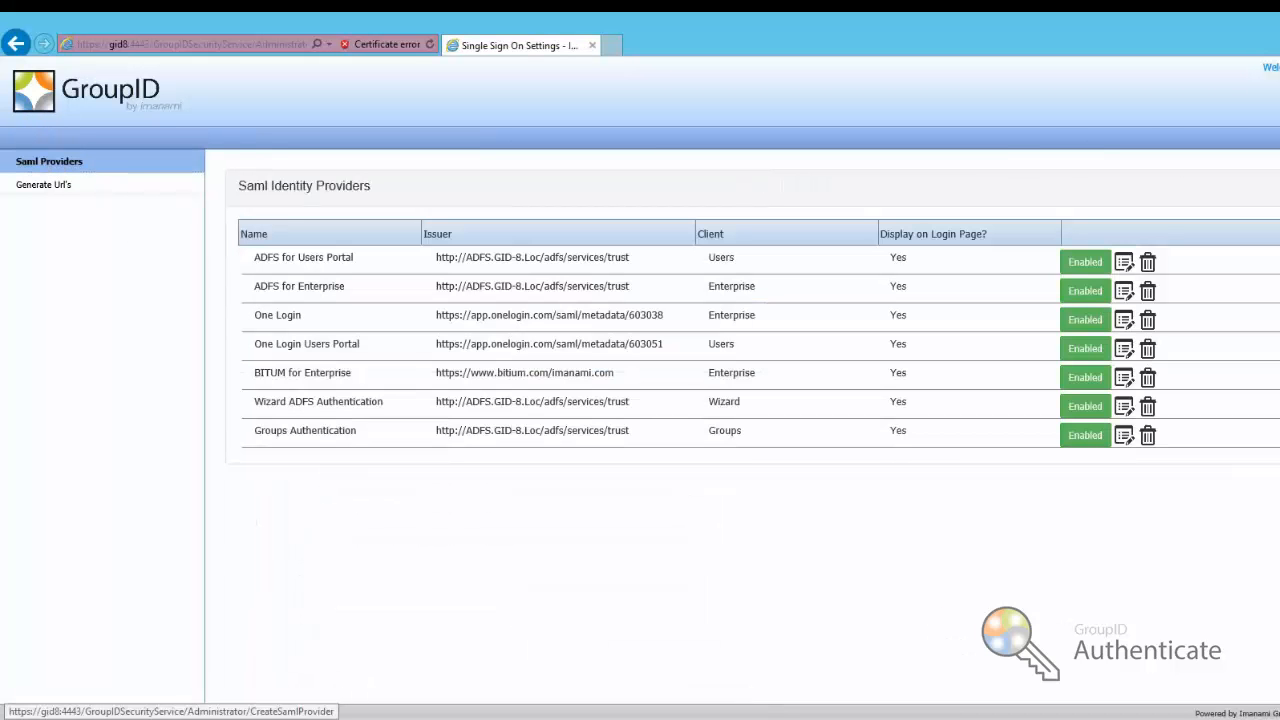
left_click(1279, 187)
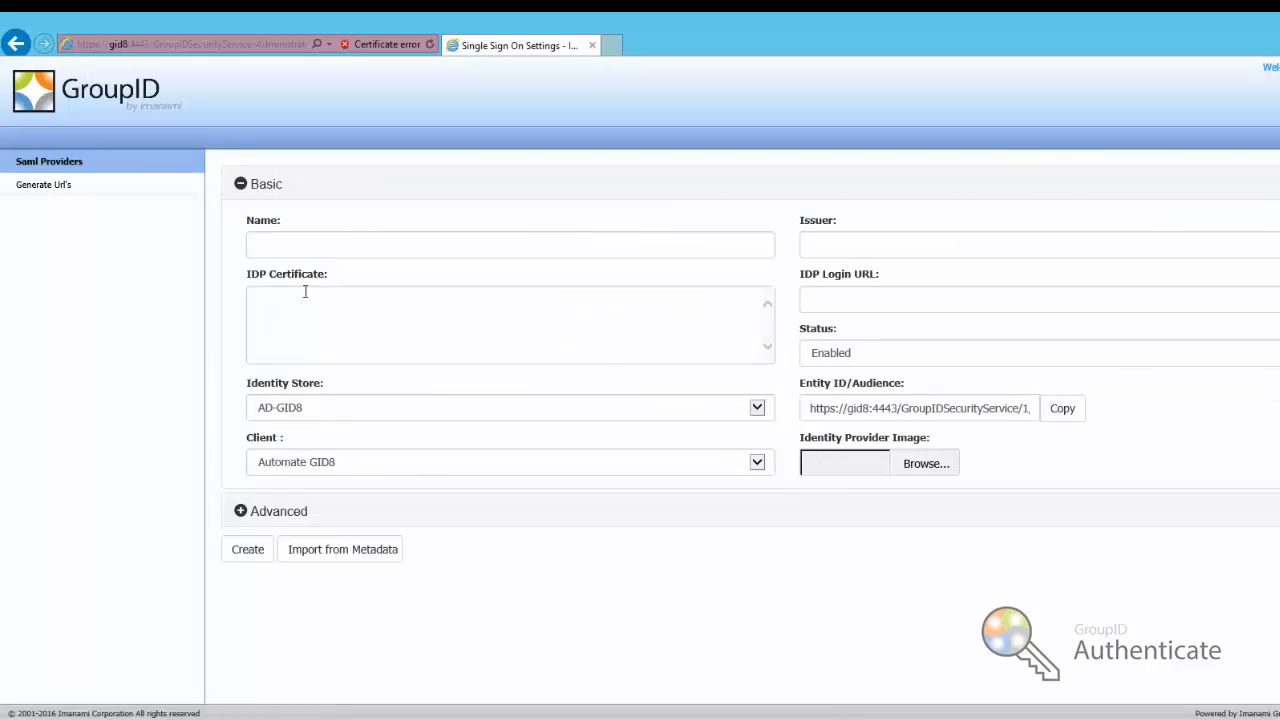
left_click(757, 463)
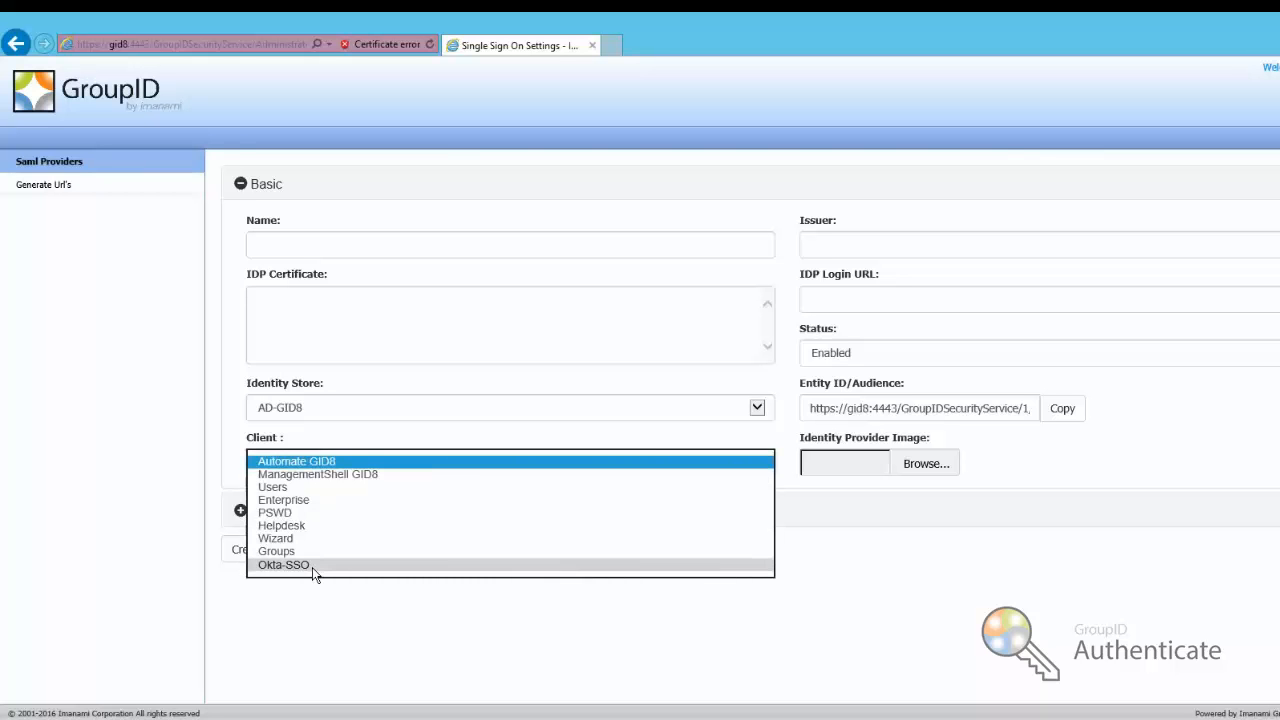
left_click(284, 565)
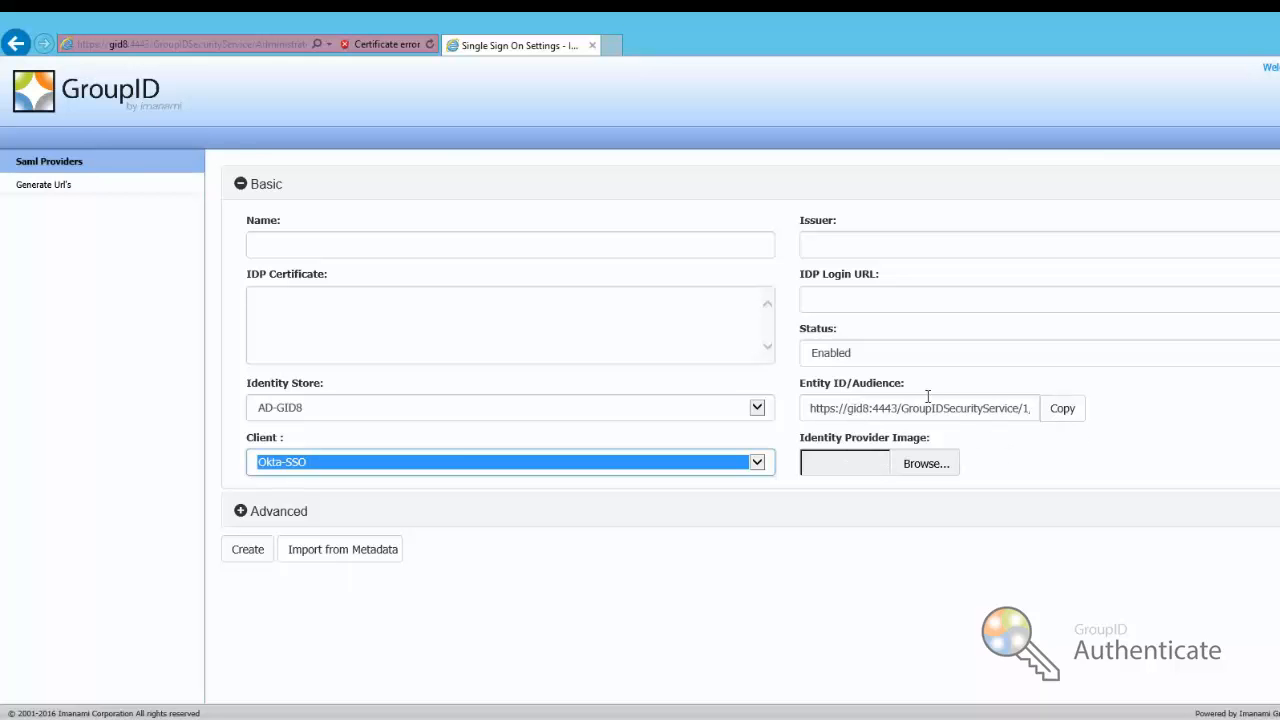
left_click(1060, 410)
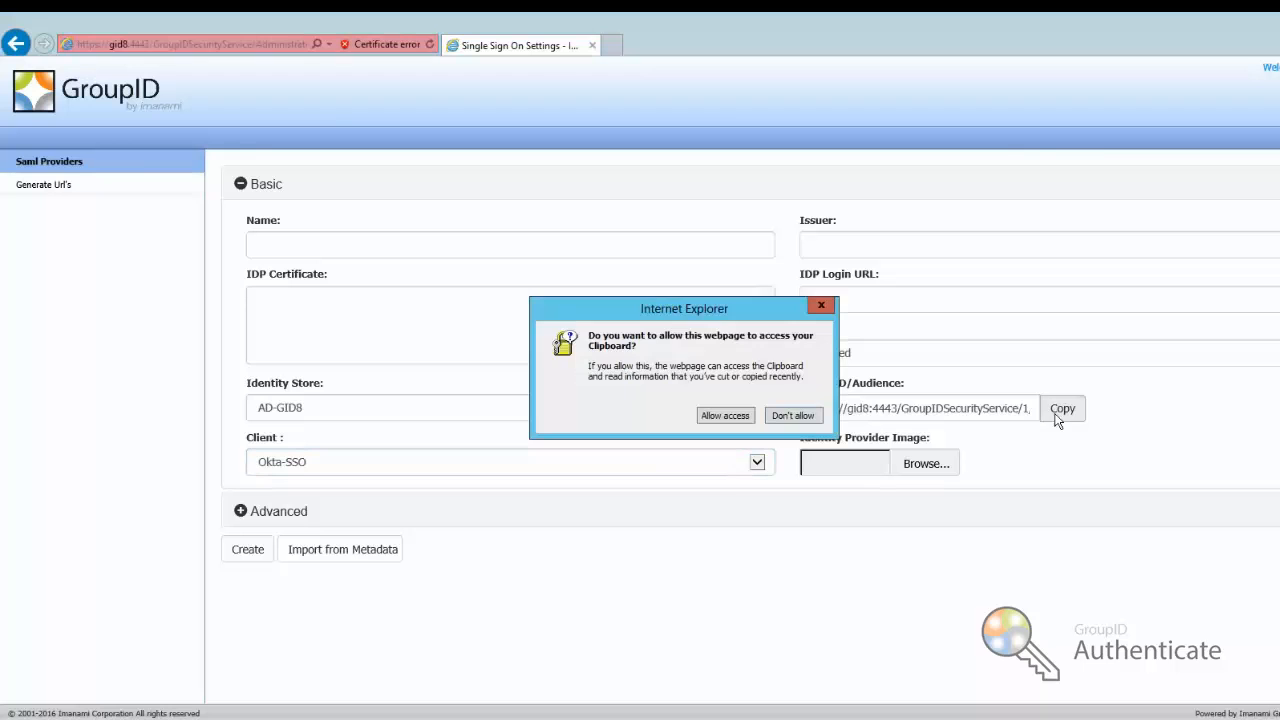
left_click(727, 417)
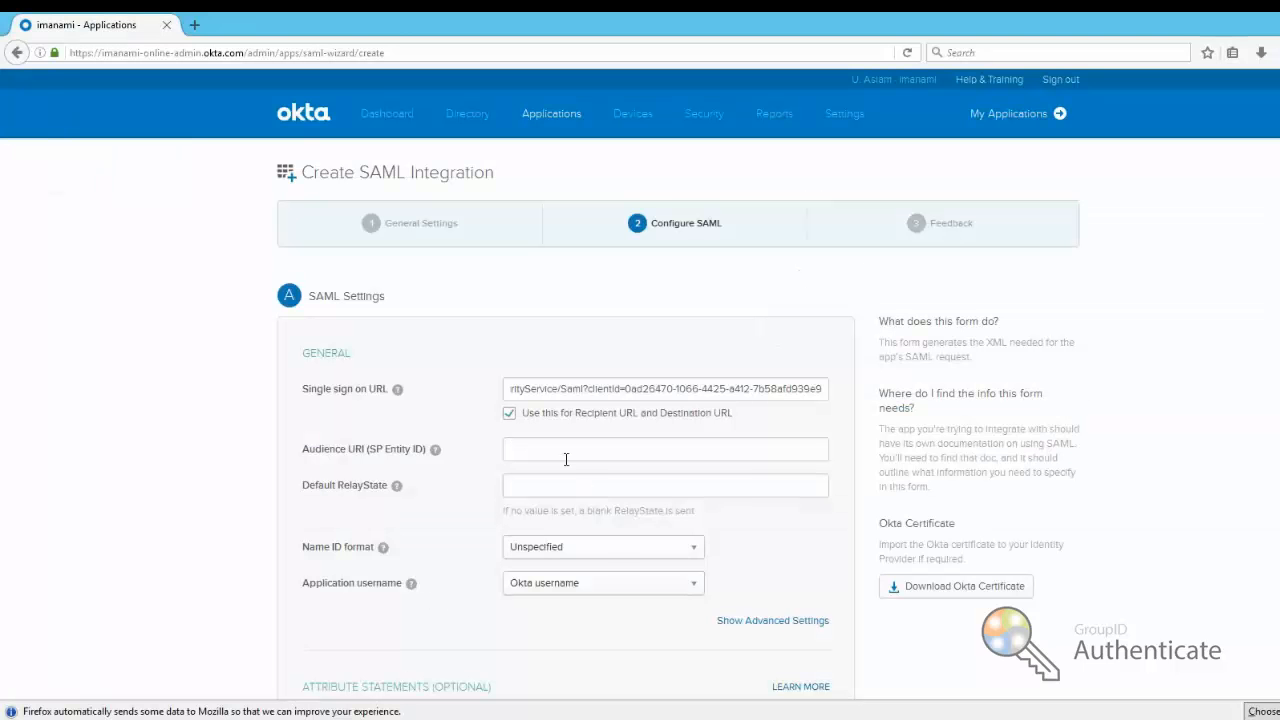
Paste the Okta-SSO Entity ID as Audience URI, keeping Name ID format Unspecified and attributes empty
right_click(566, 458)
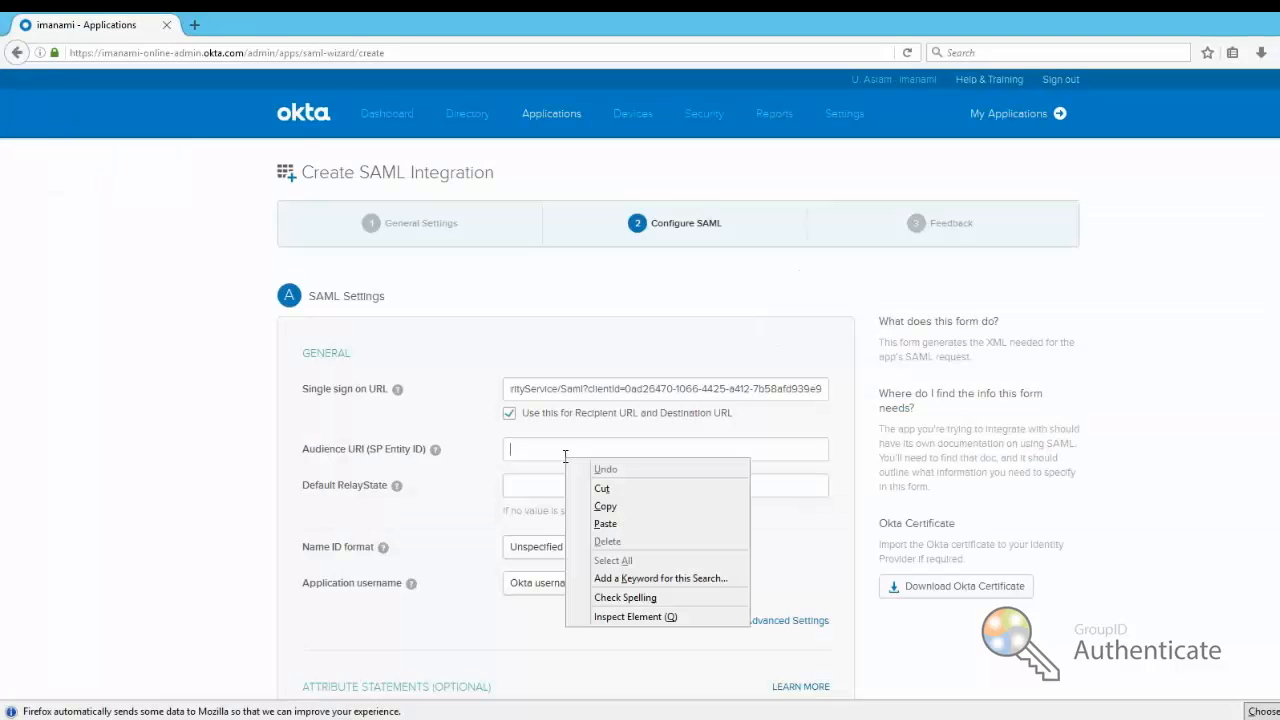
left_click(605, 524)
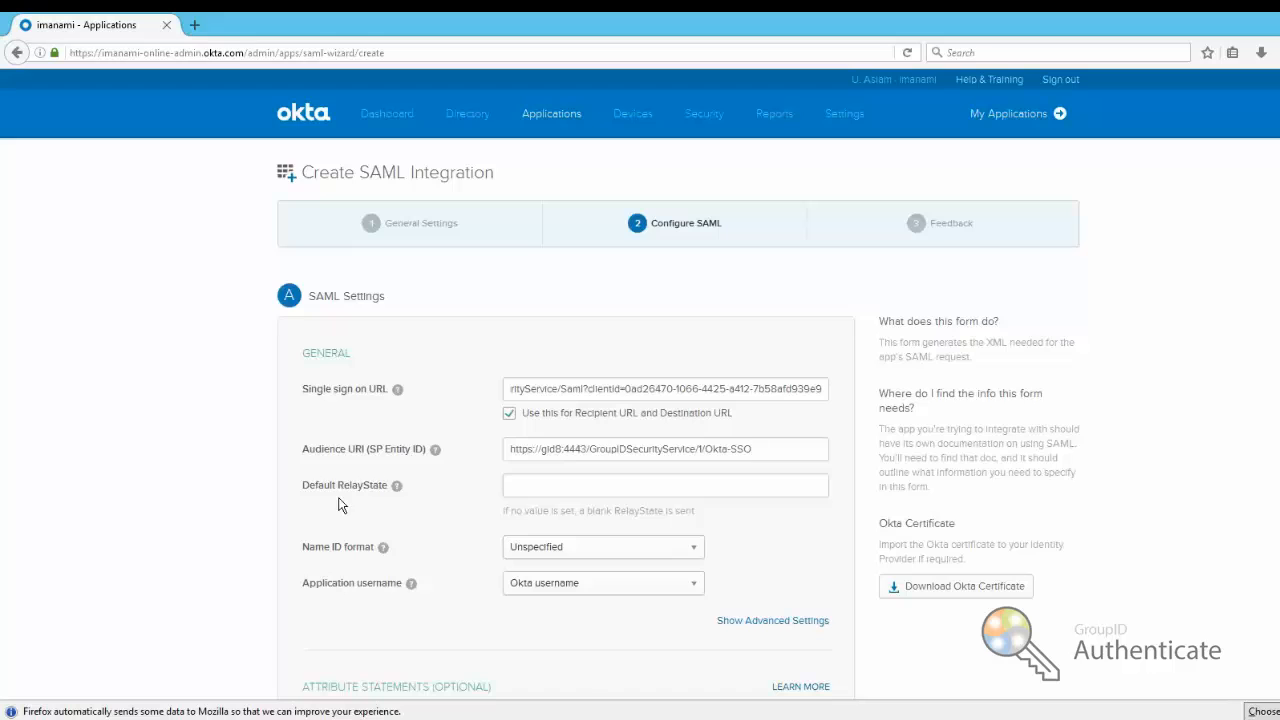
scroll(340, 497, "down", 3)
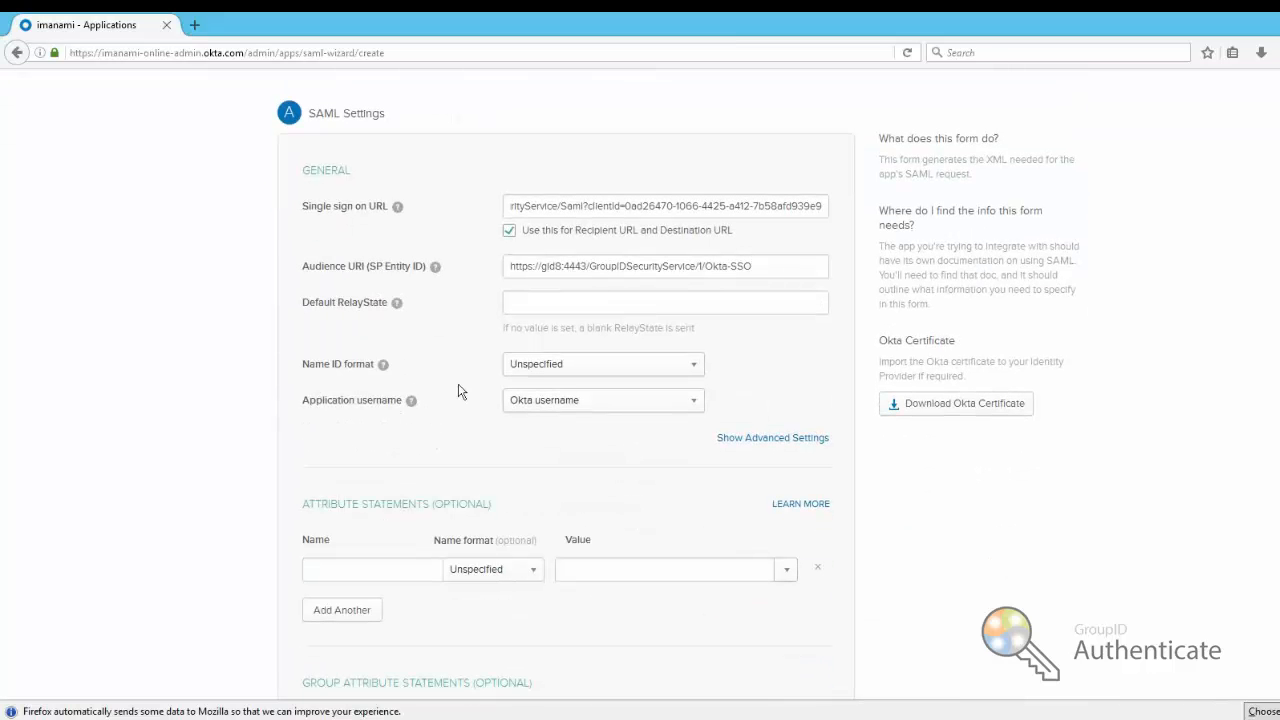
left_click(531, 373)
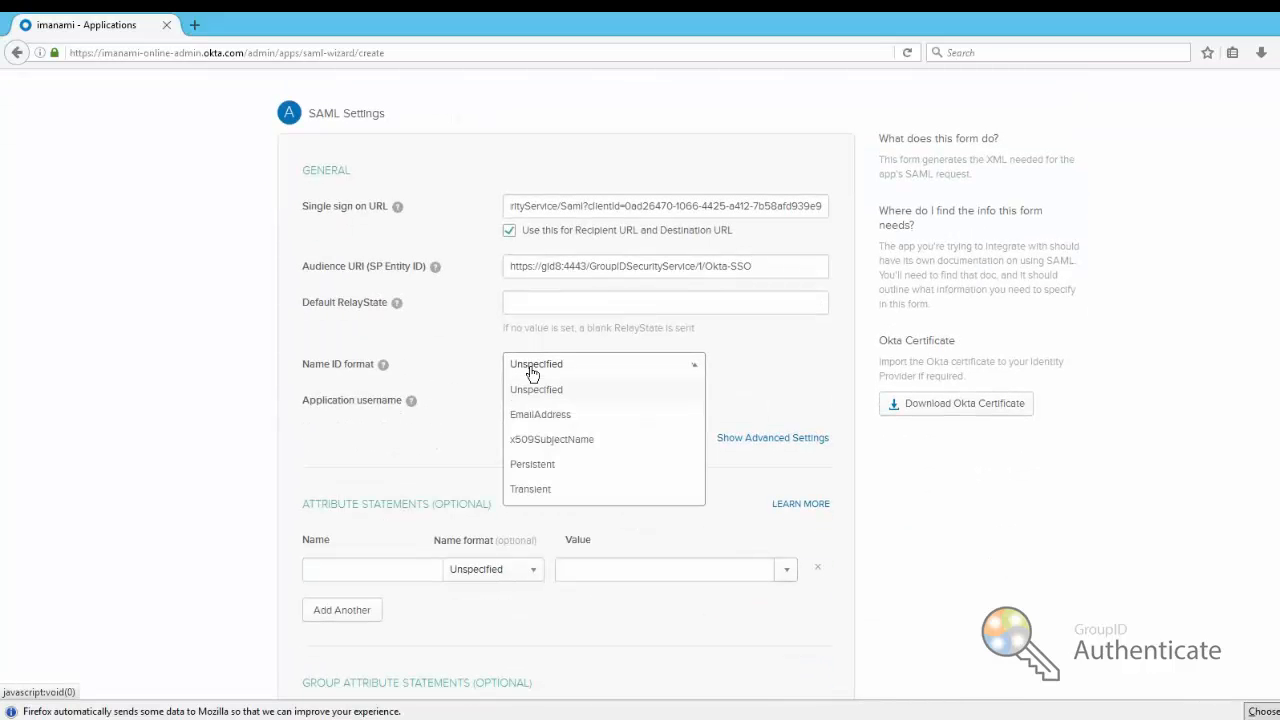
left_click(364, 412)
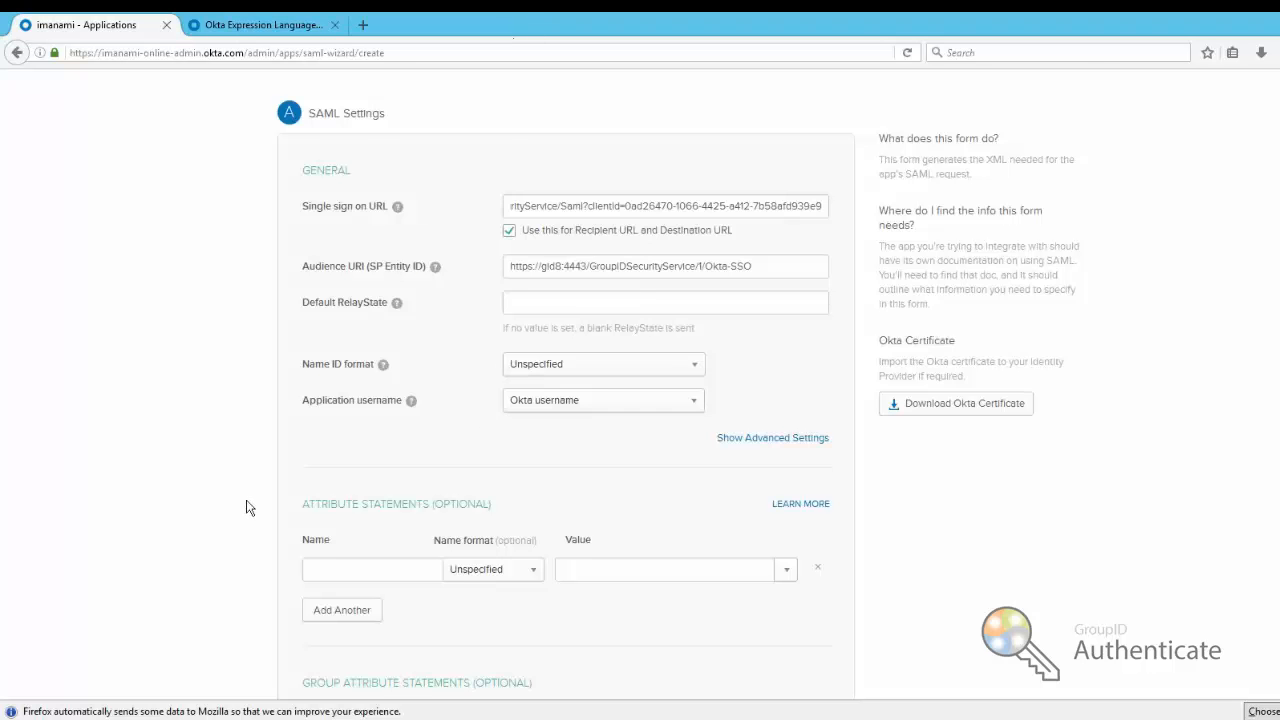
scroll(249, 508, "down", 4)
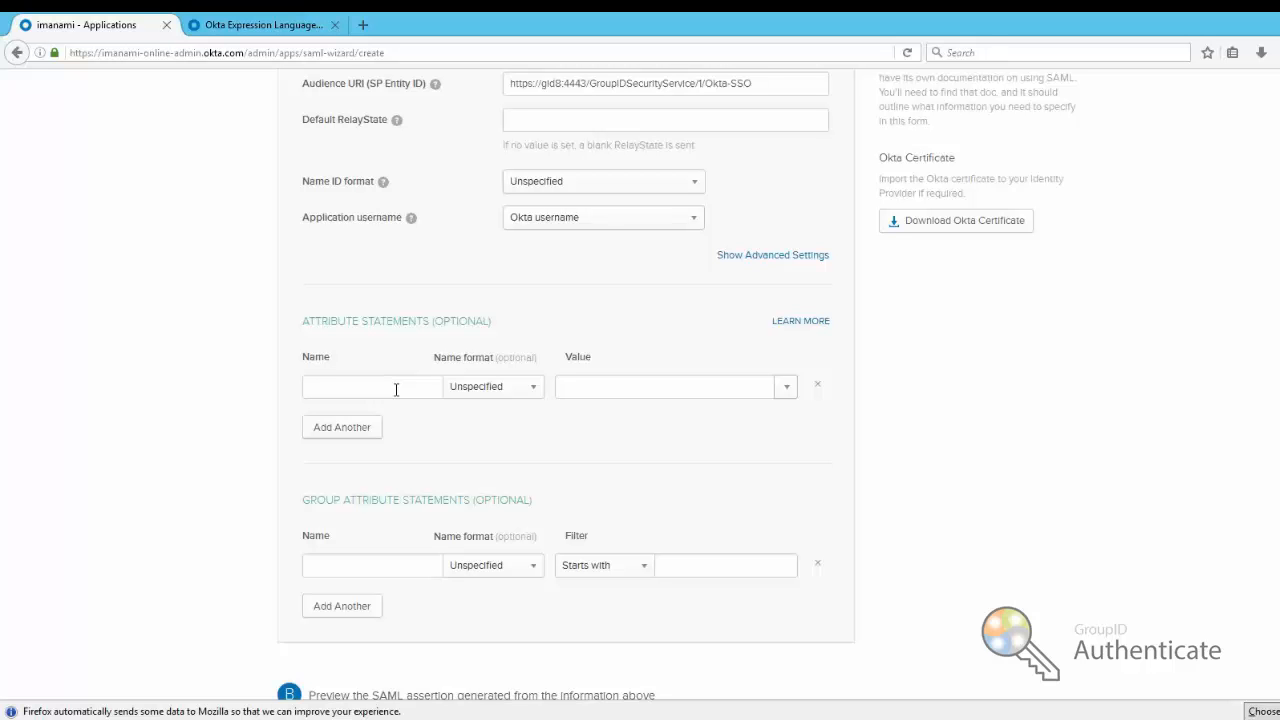
left_click(788, 392)
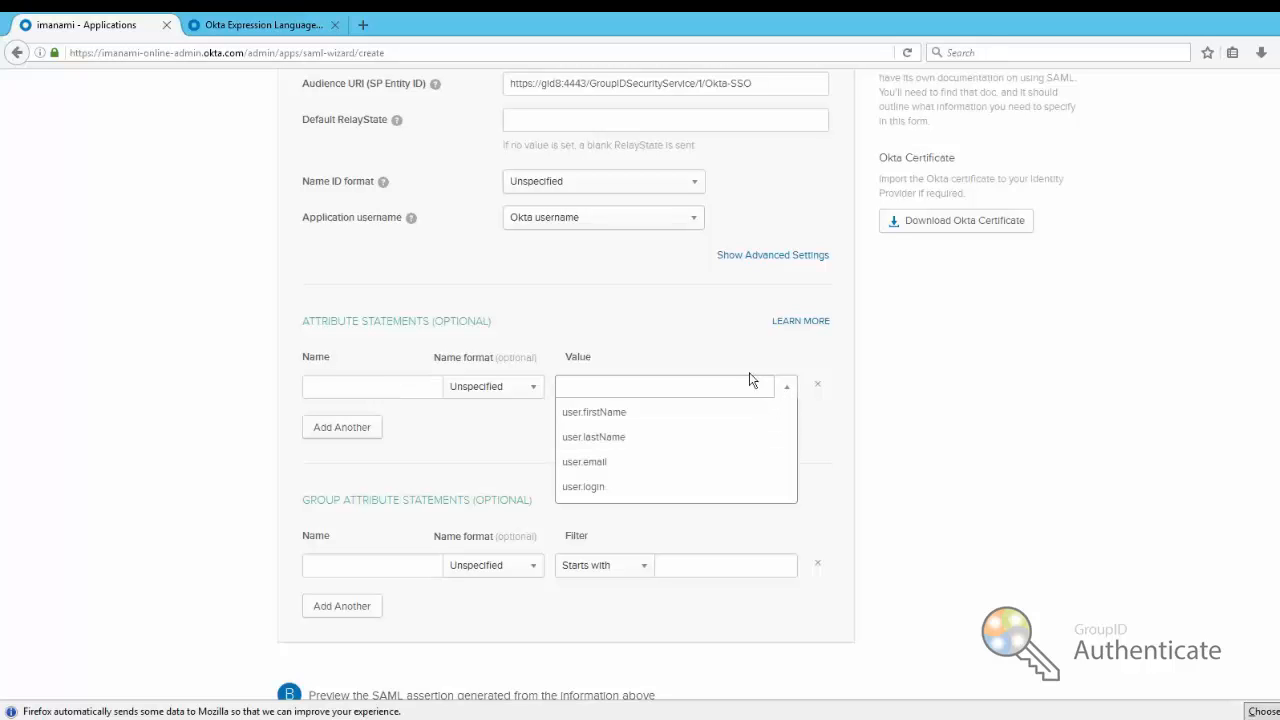
left_click(687, 349)
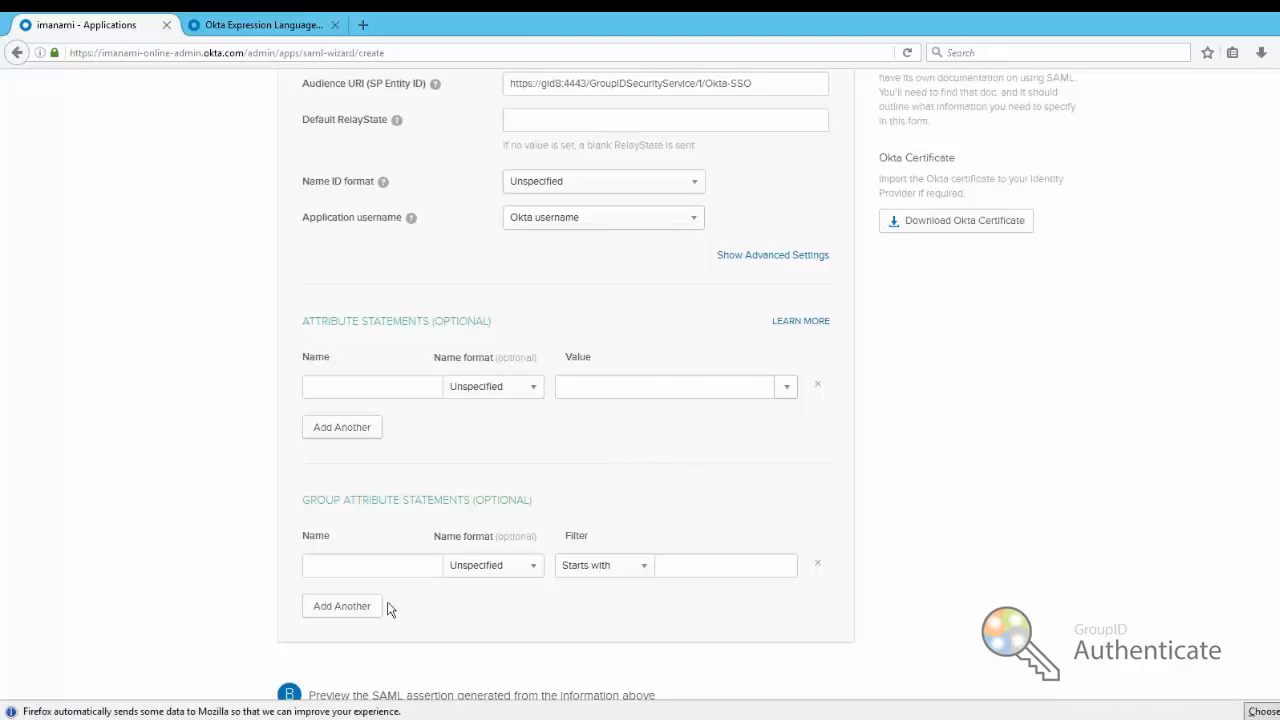
scroll(575, 540, "down", 3)
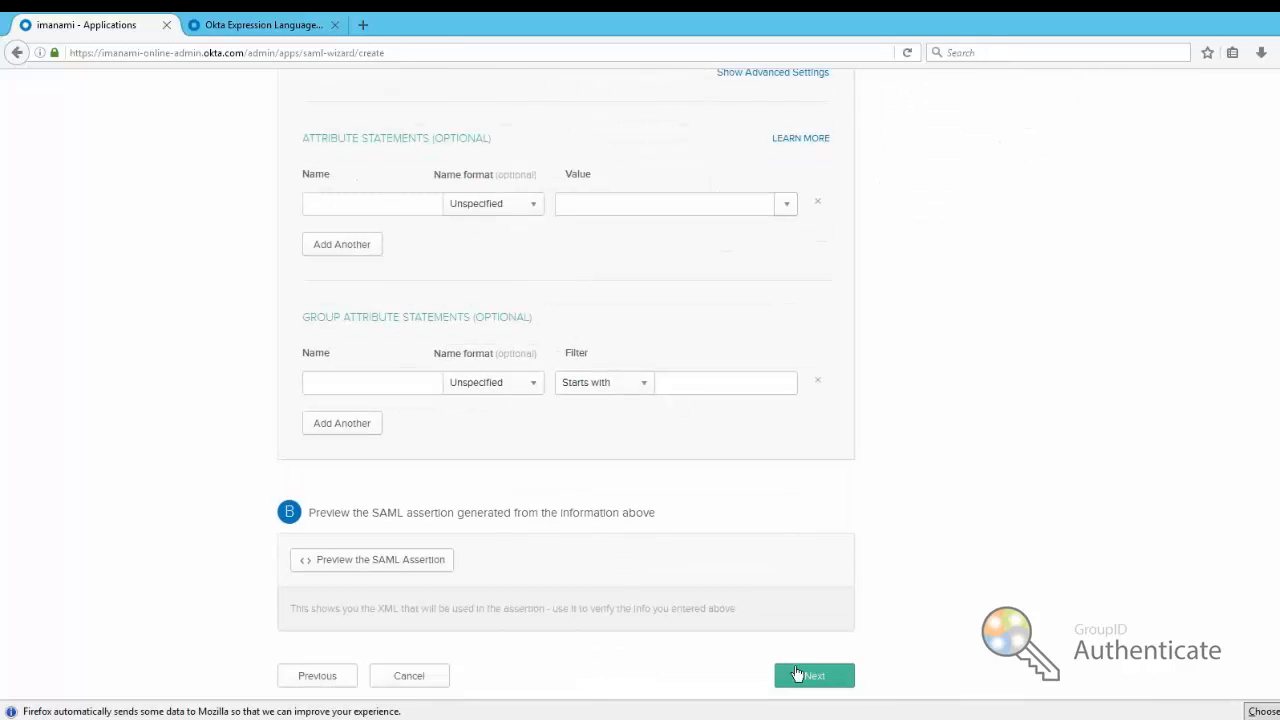
Answer 'I'm a software vendor' in the Feedback step and finish creating the app
left_click(812, 680)
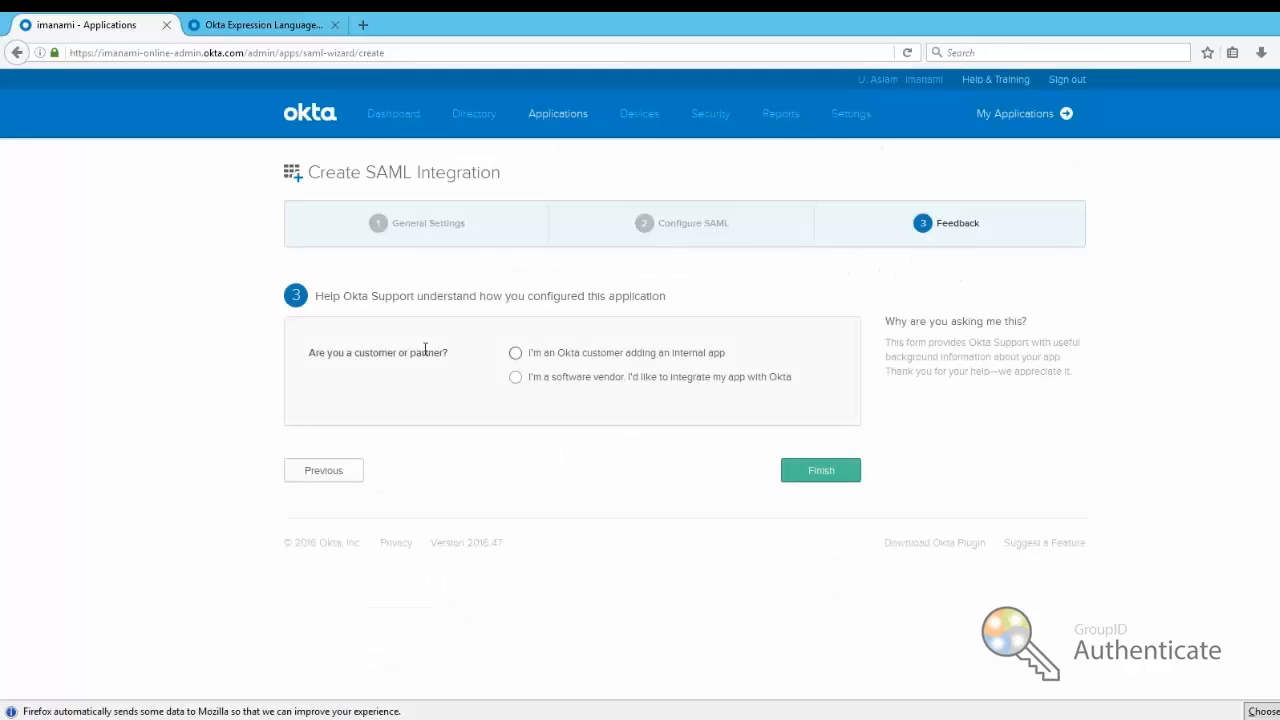
left_click(599, 353)
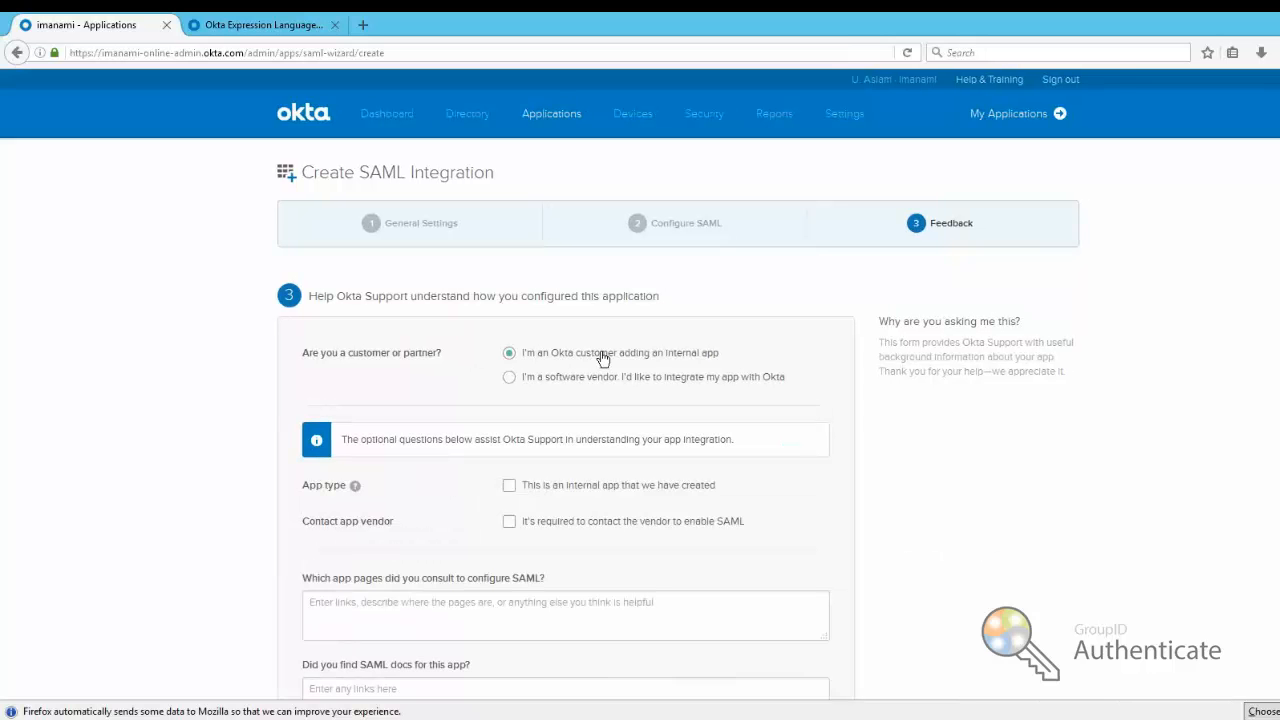
left_click(590, 384)
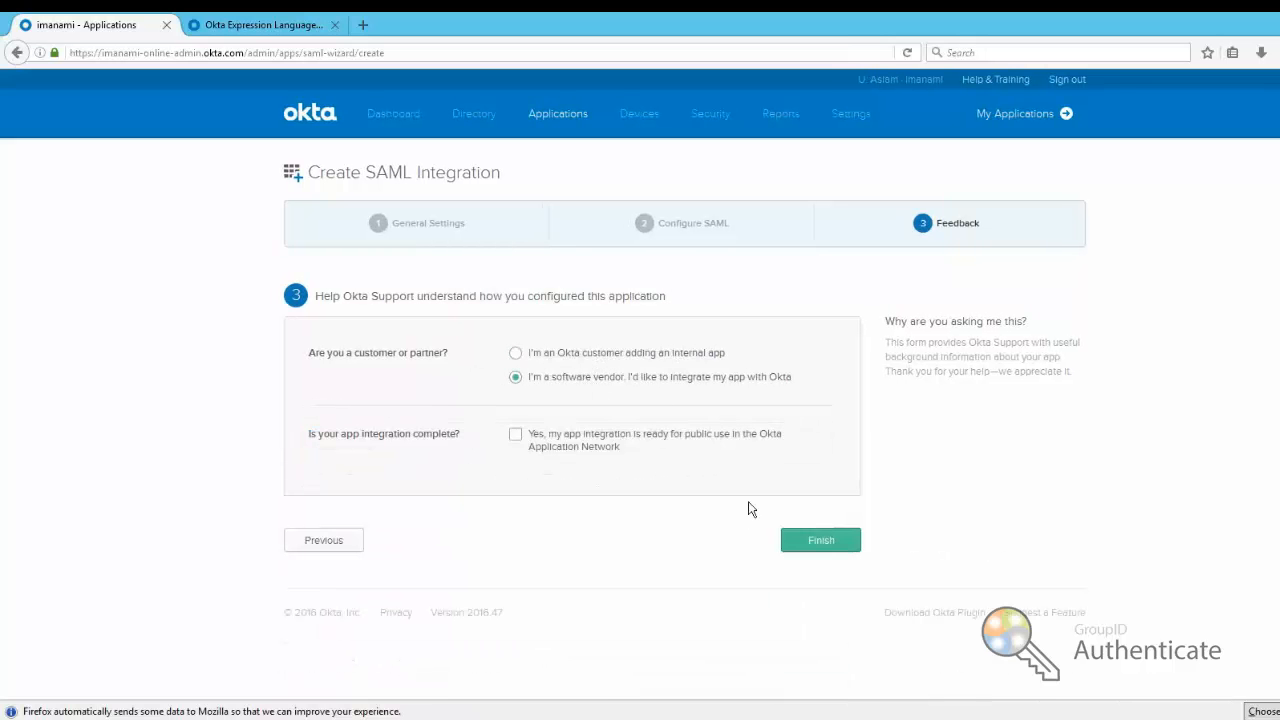
left_click(823, 548)
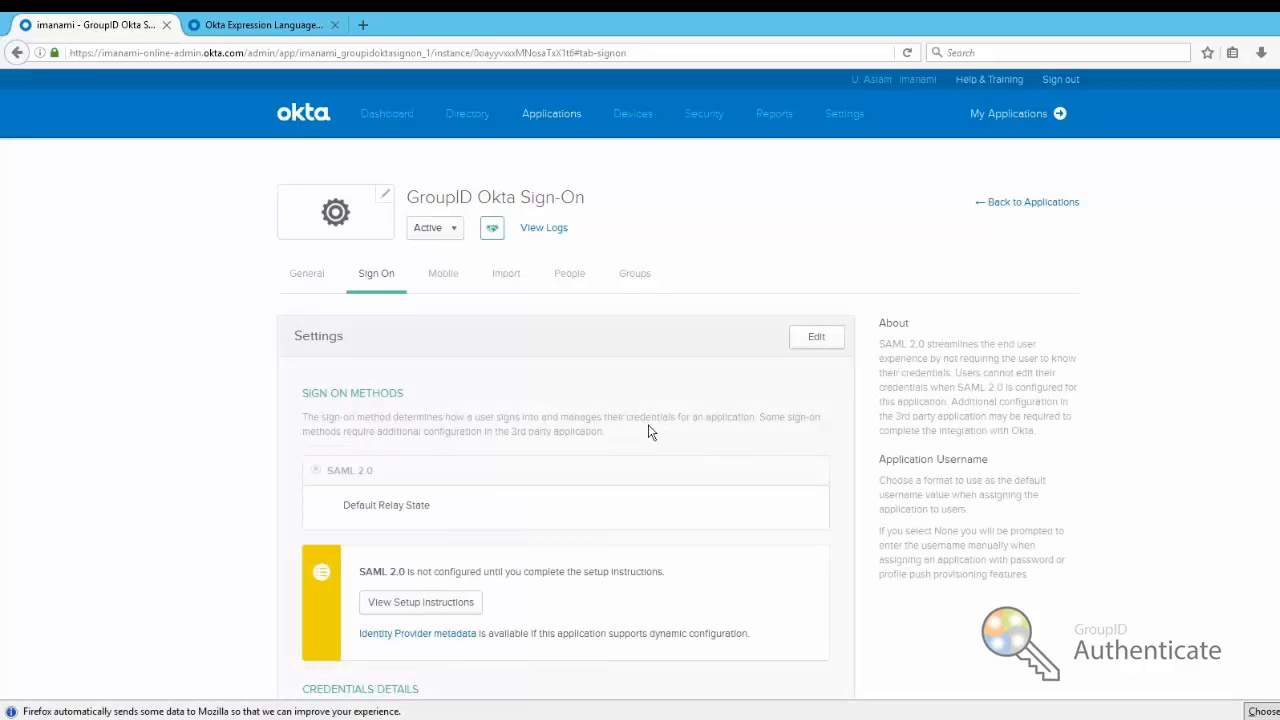
Download the Identity Provider metadata file from the Sign On tab with Save File
scroll(260, 445, "down", 3)
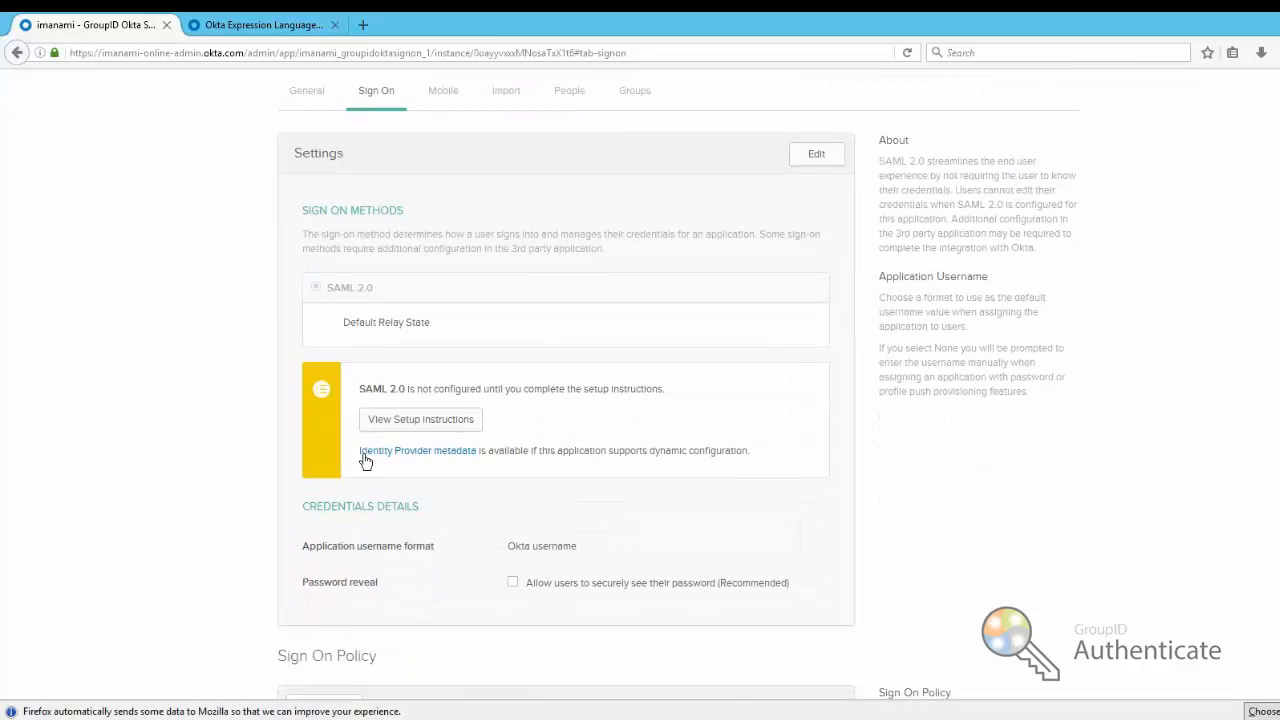
left_click(443, 453)
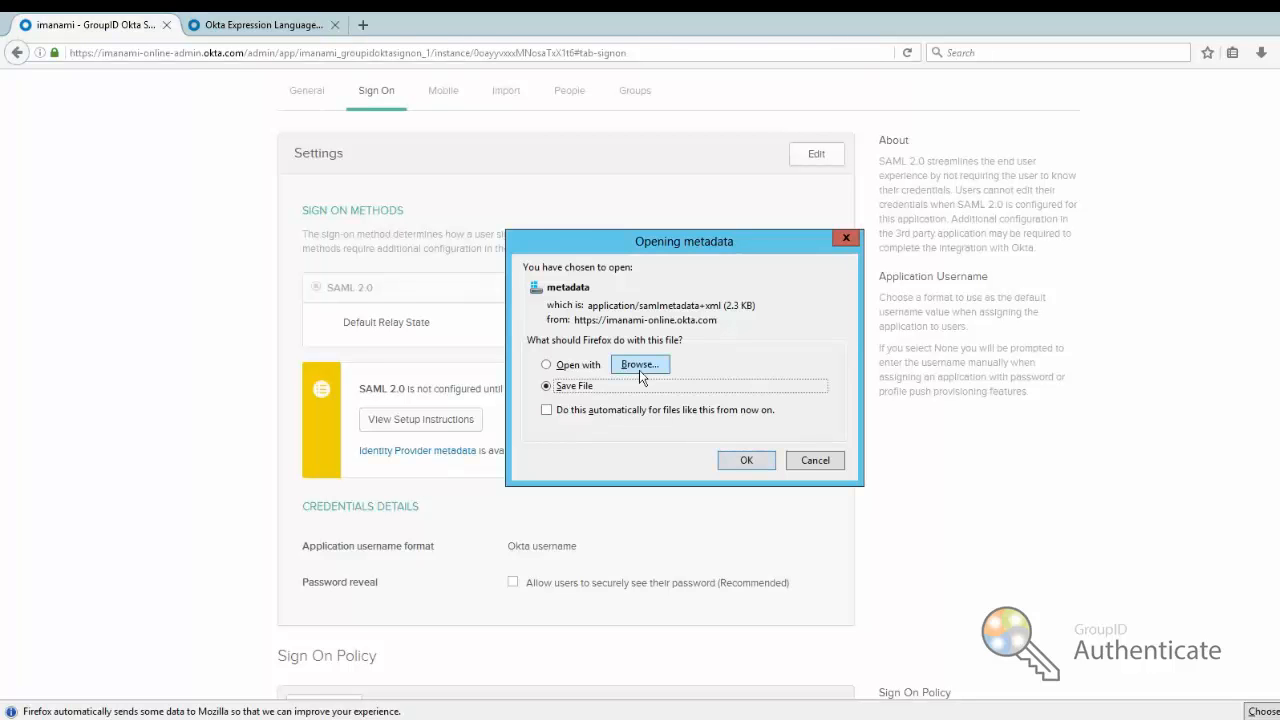
left_click(640, 366)
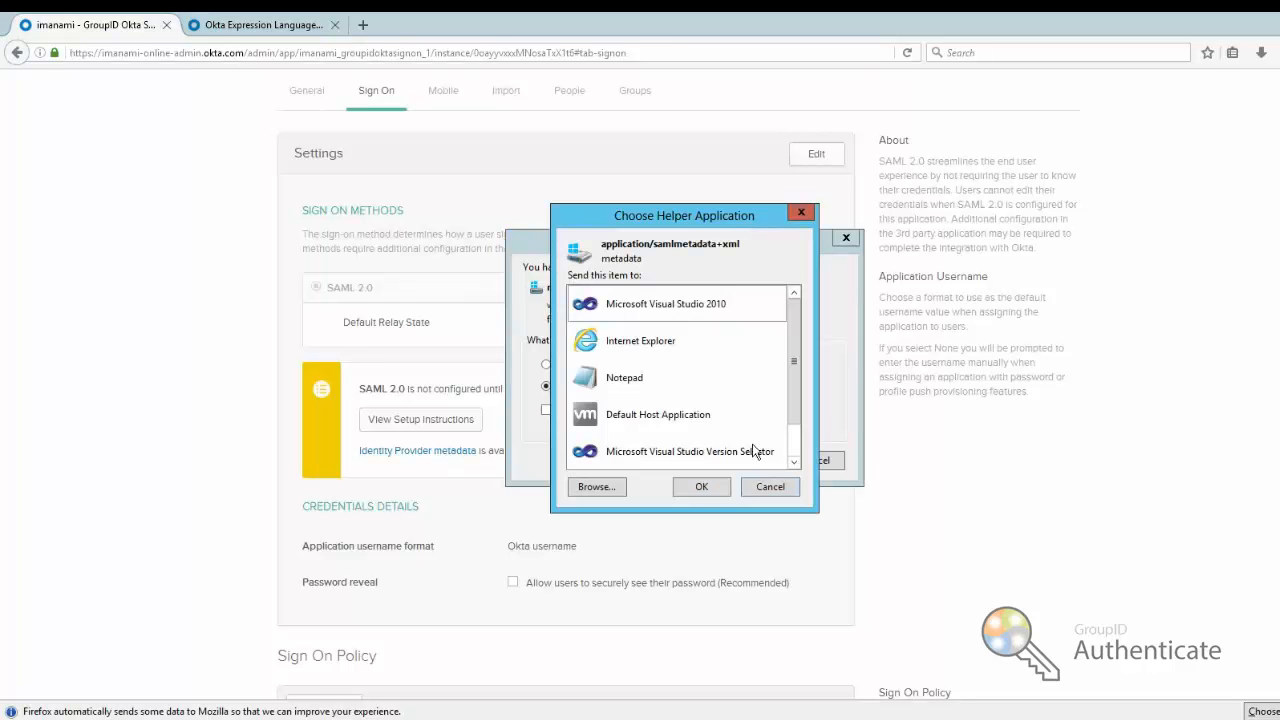
left_click(769, 486)
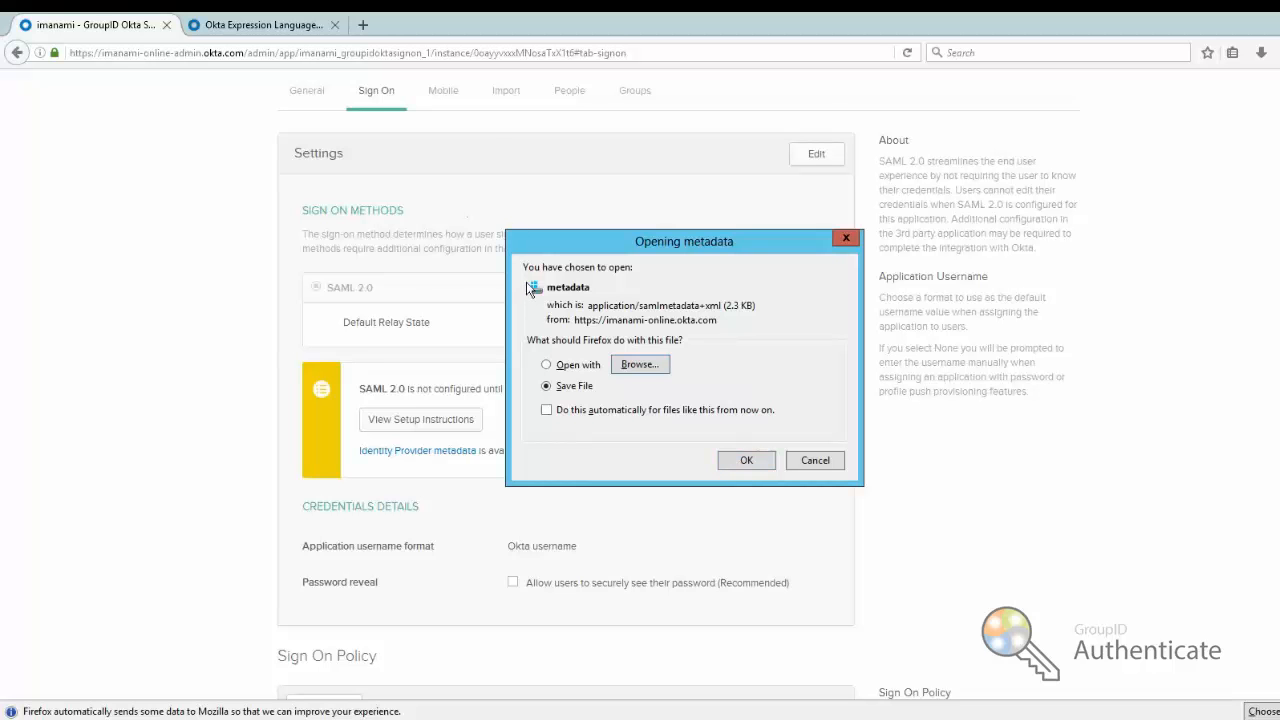
left_click(745, 461)
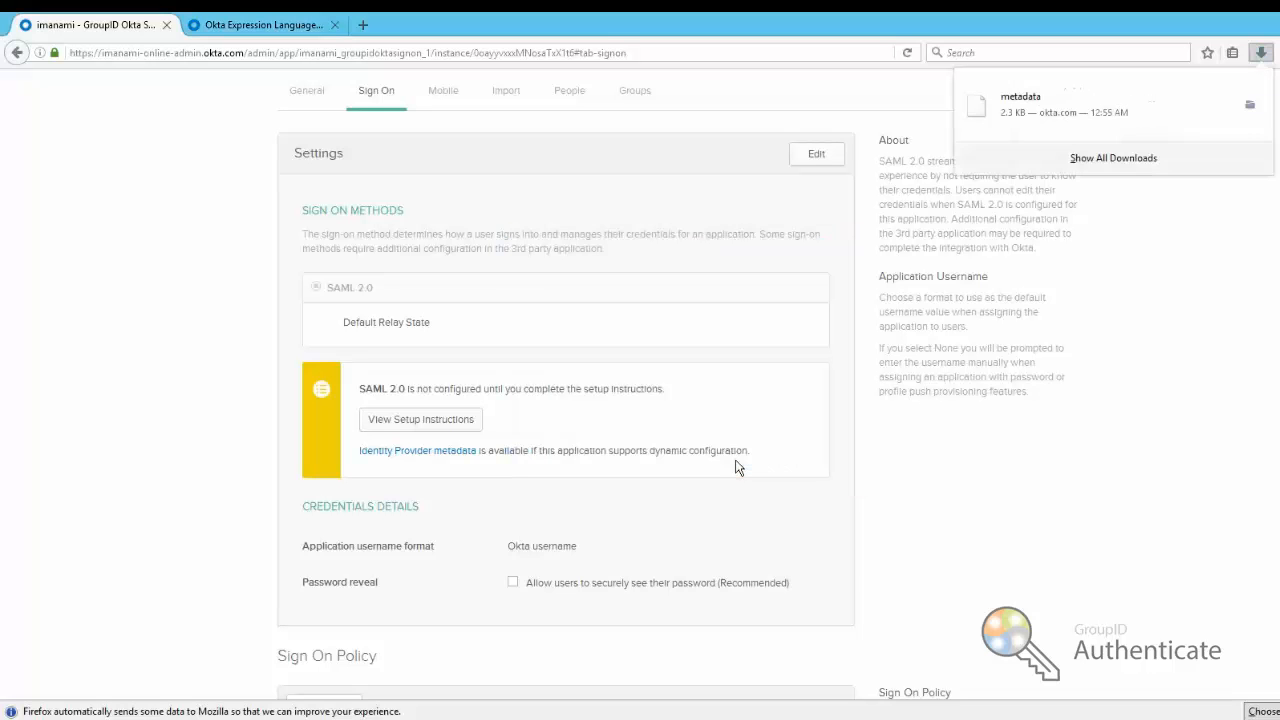
Find the downloaded metadata file in the Downloads folder, then go back to Okta's Sign On settings
left_click(1100, 160)
right_click(243, 108)
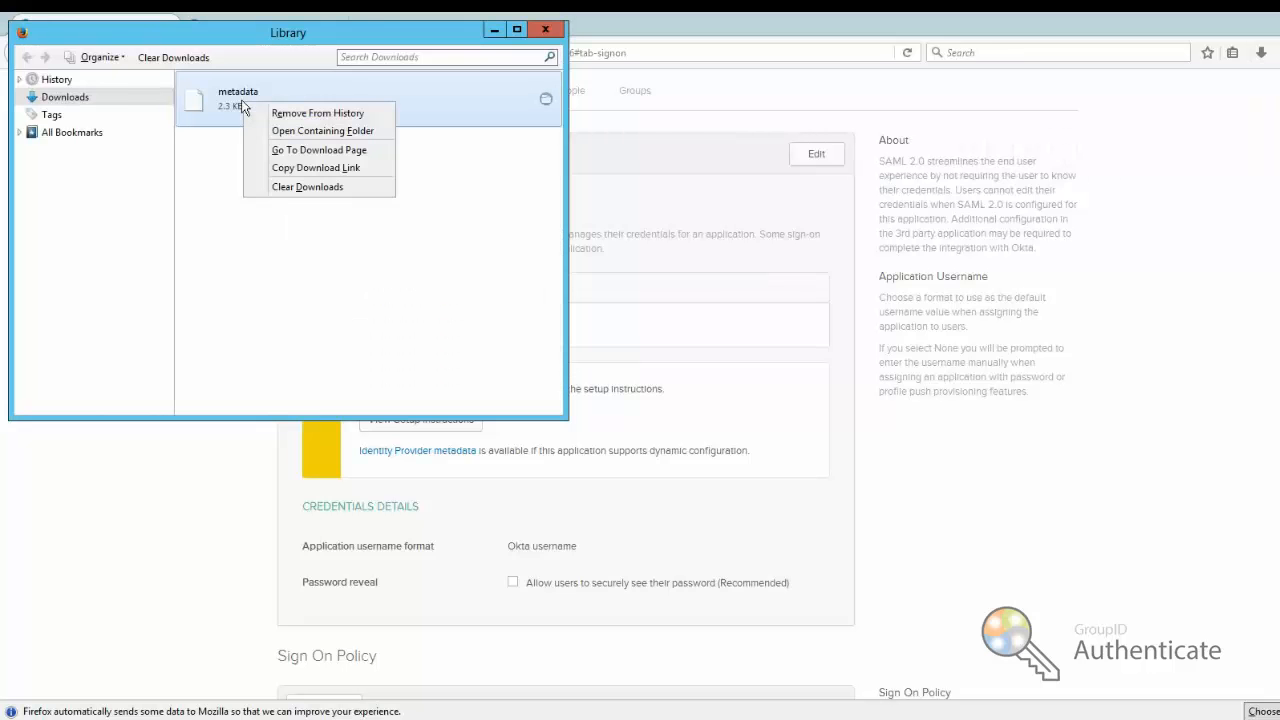
left_click(290, 131)
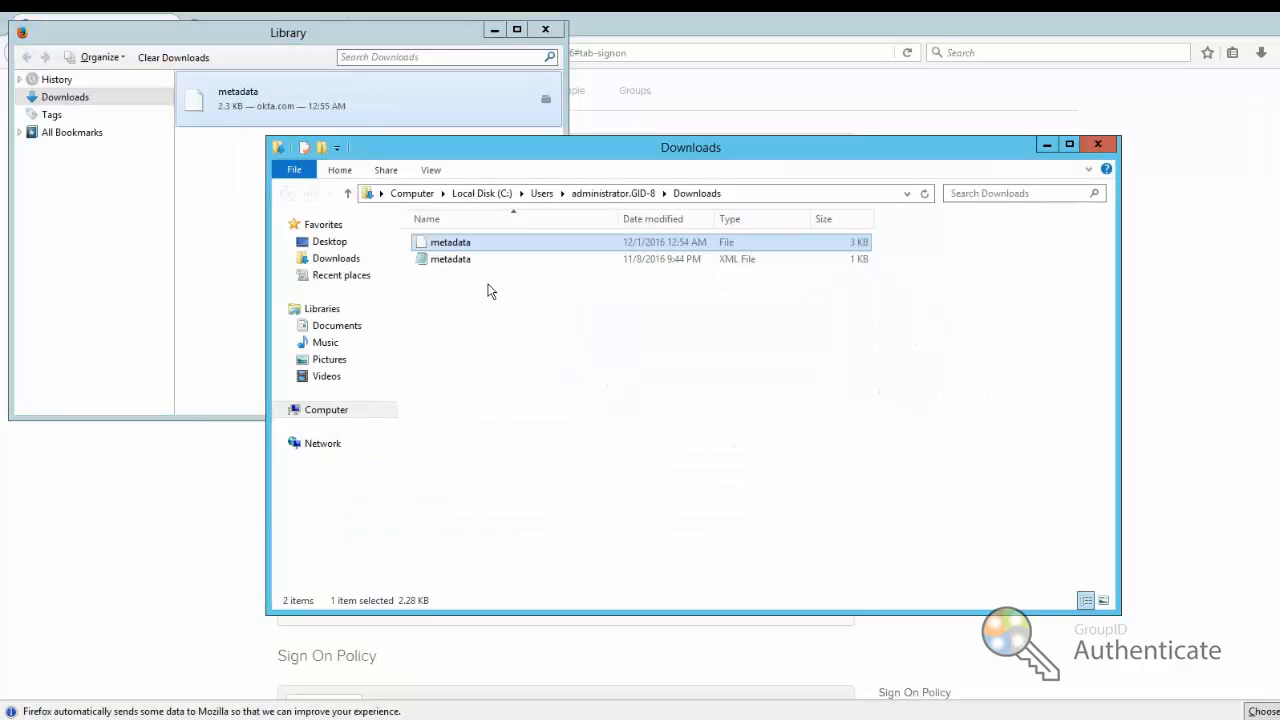
right_click(468, 246)
left_click(432, 314)
left_click(432, 314)
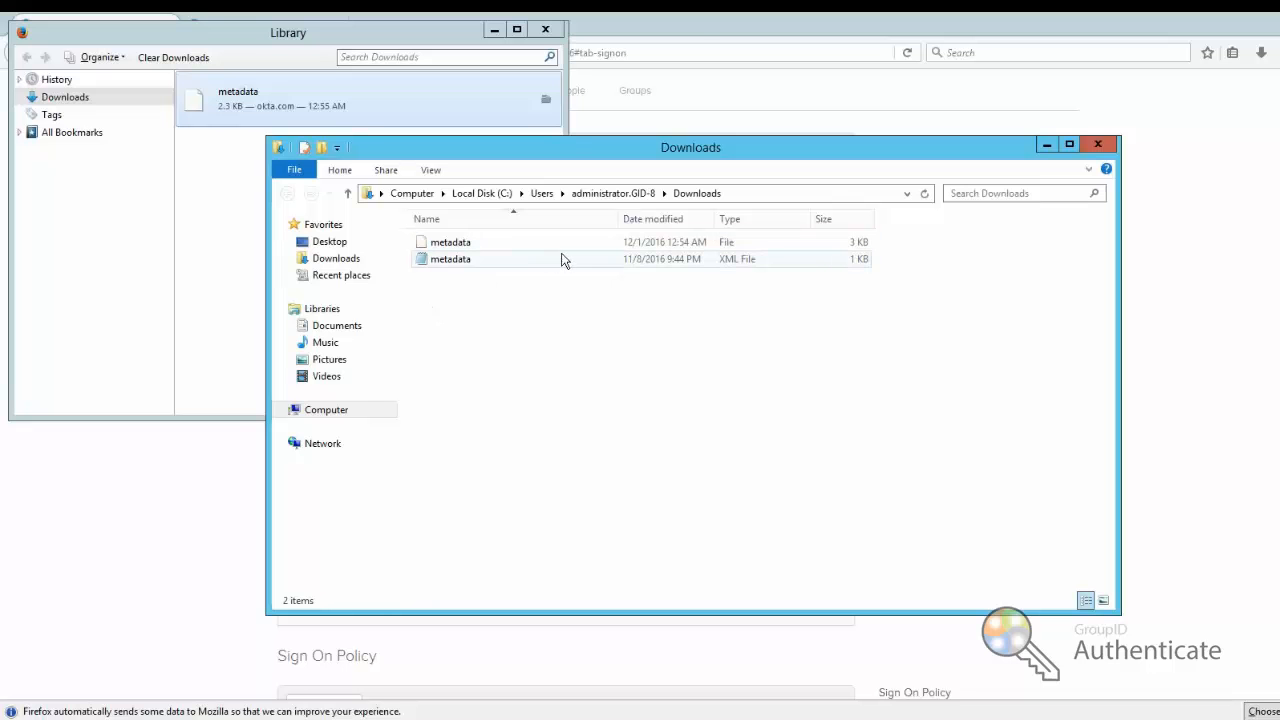
left_click(705, 38)
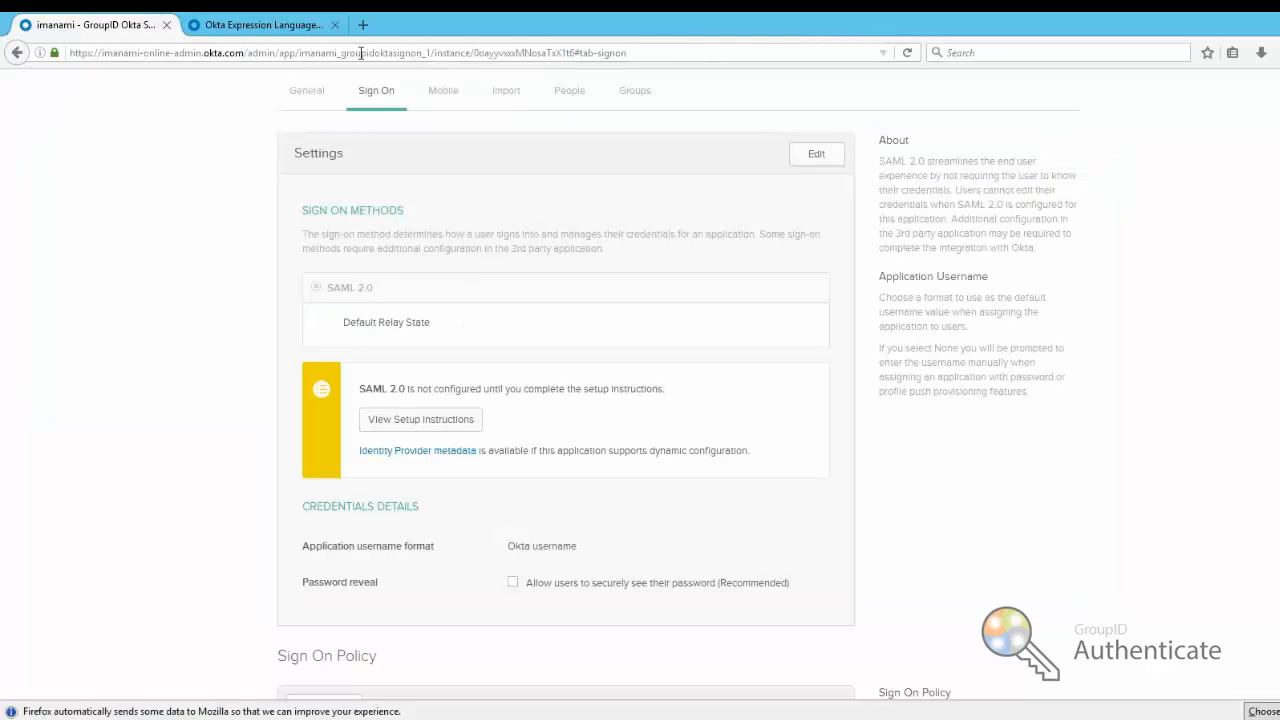
Import the three parsed CSV users into GroupID Okta Sign-On and review the Import Results list
left_click(570, 97)
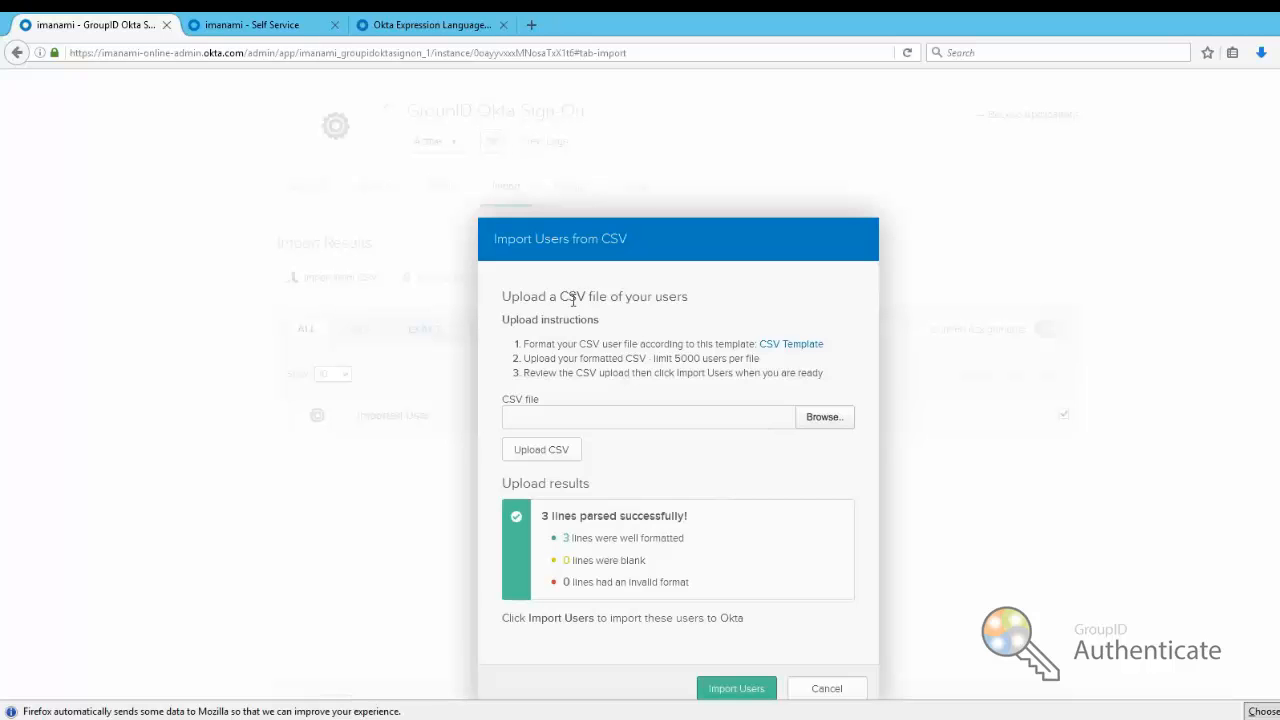
left_click(734, 690)
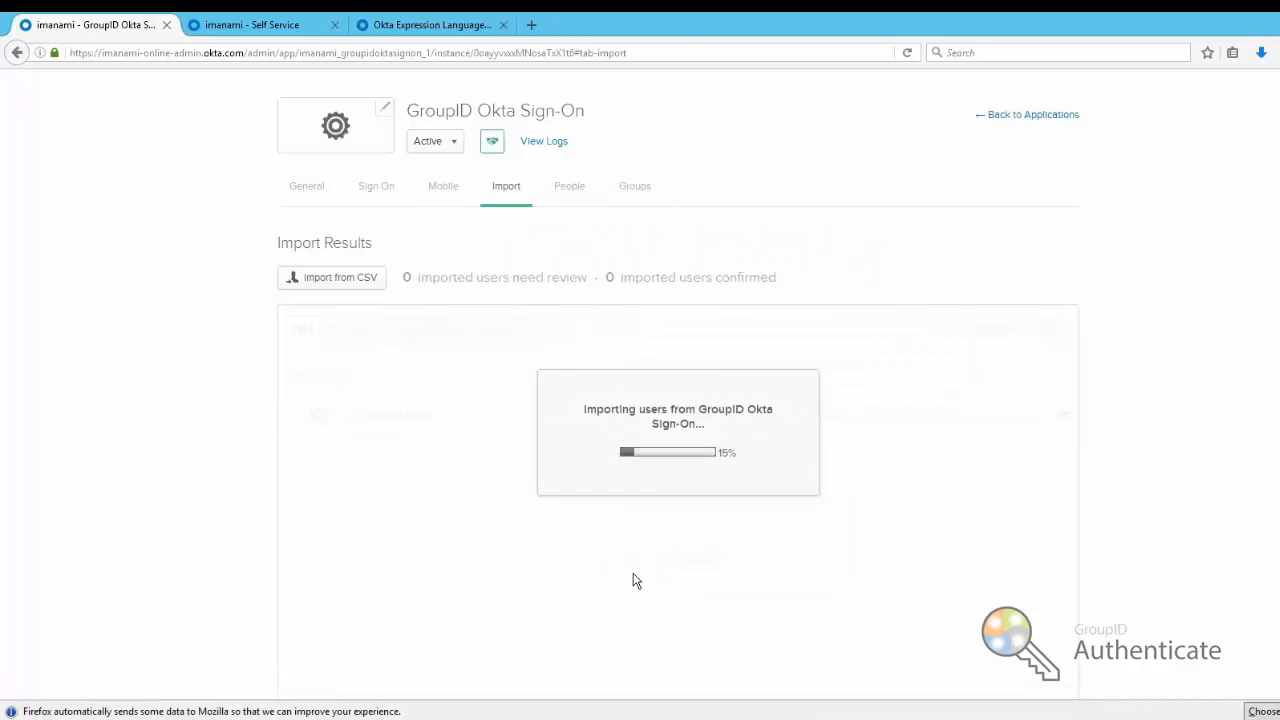
left_click(657, 548)
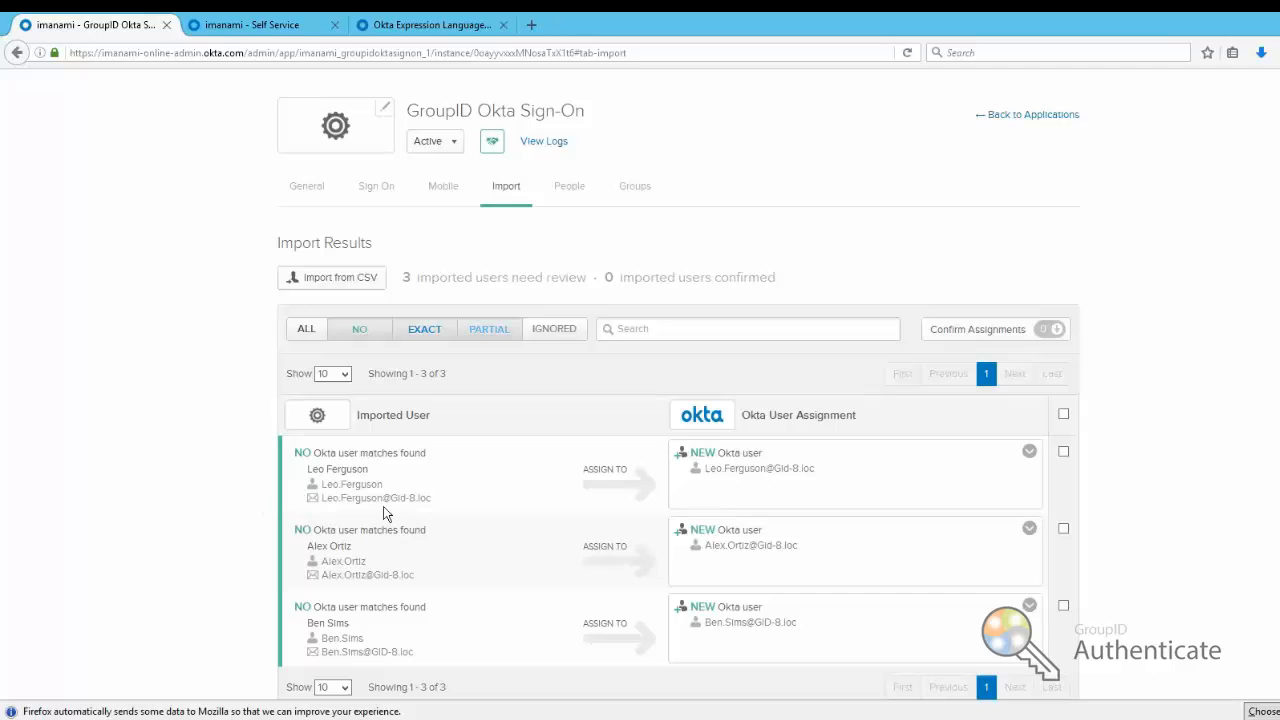
scroll(460, 508, "down", 3)
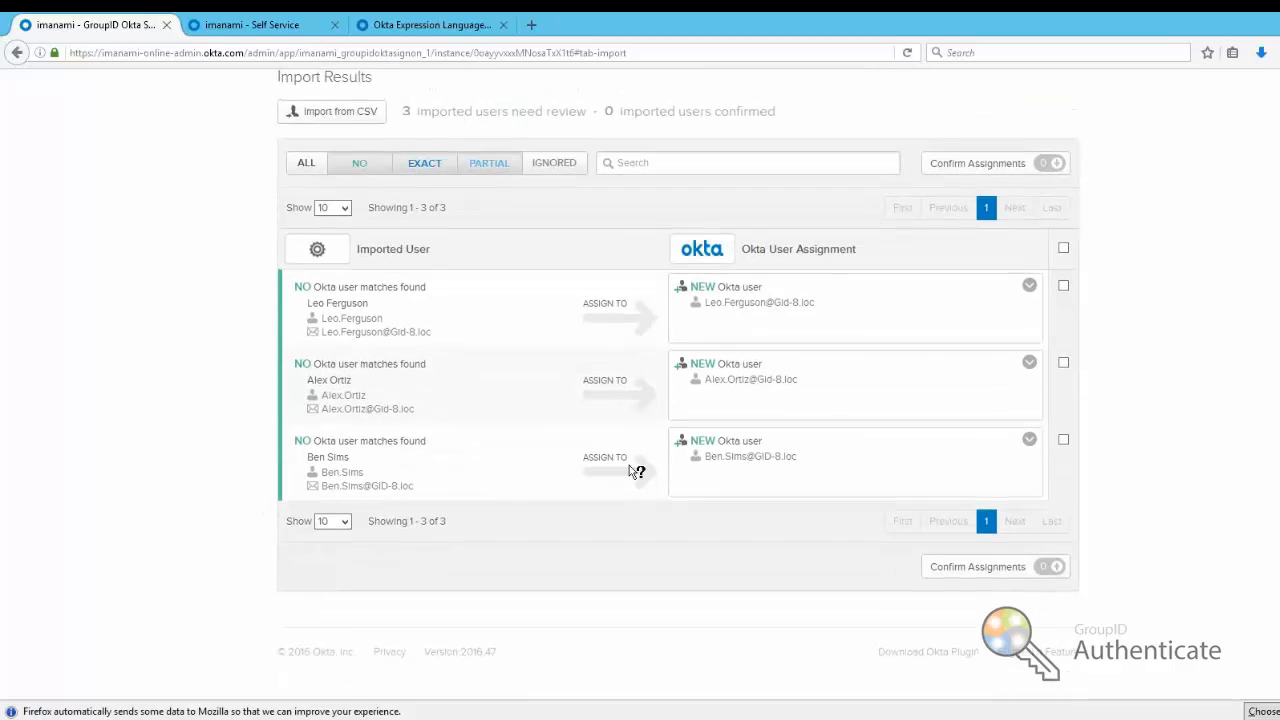
scroll(629, 465, "up", 3)
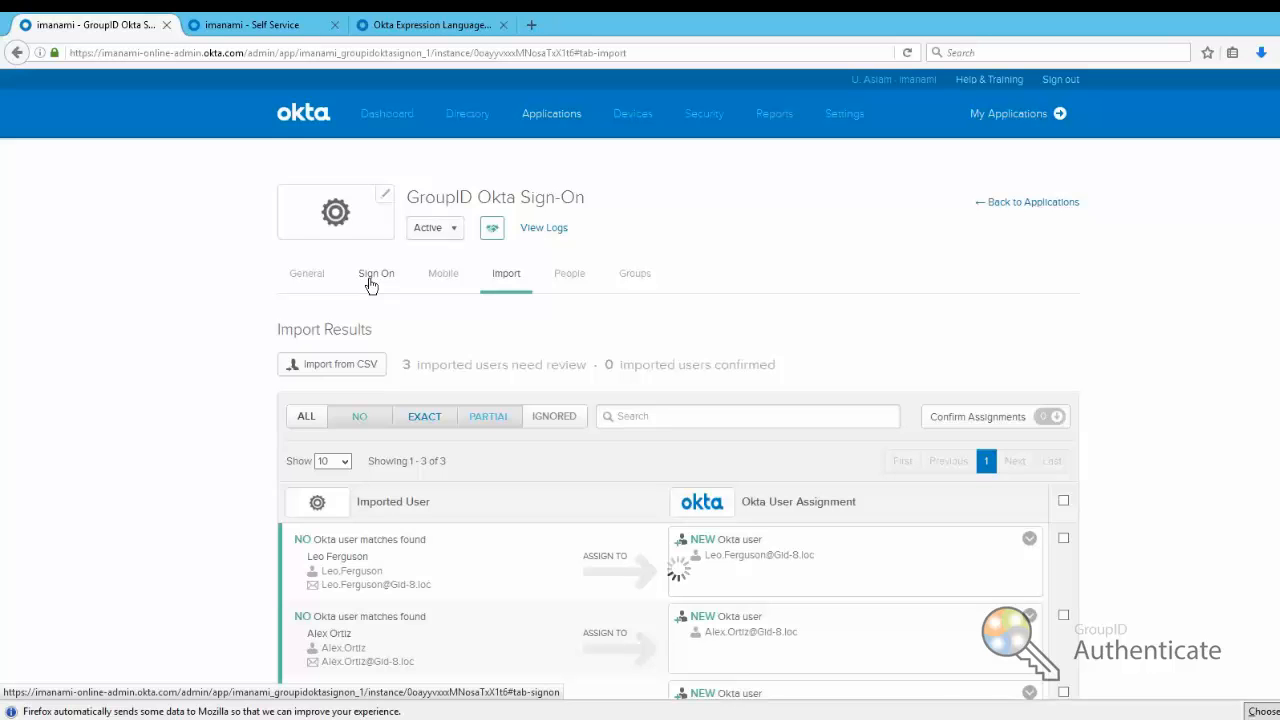
Check the app's People tab and Assign to People list, confirming nobody is assigned yet
left_click(370, 283)
left_click(563, 275)
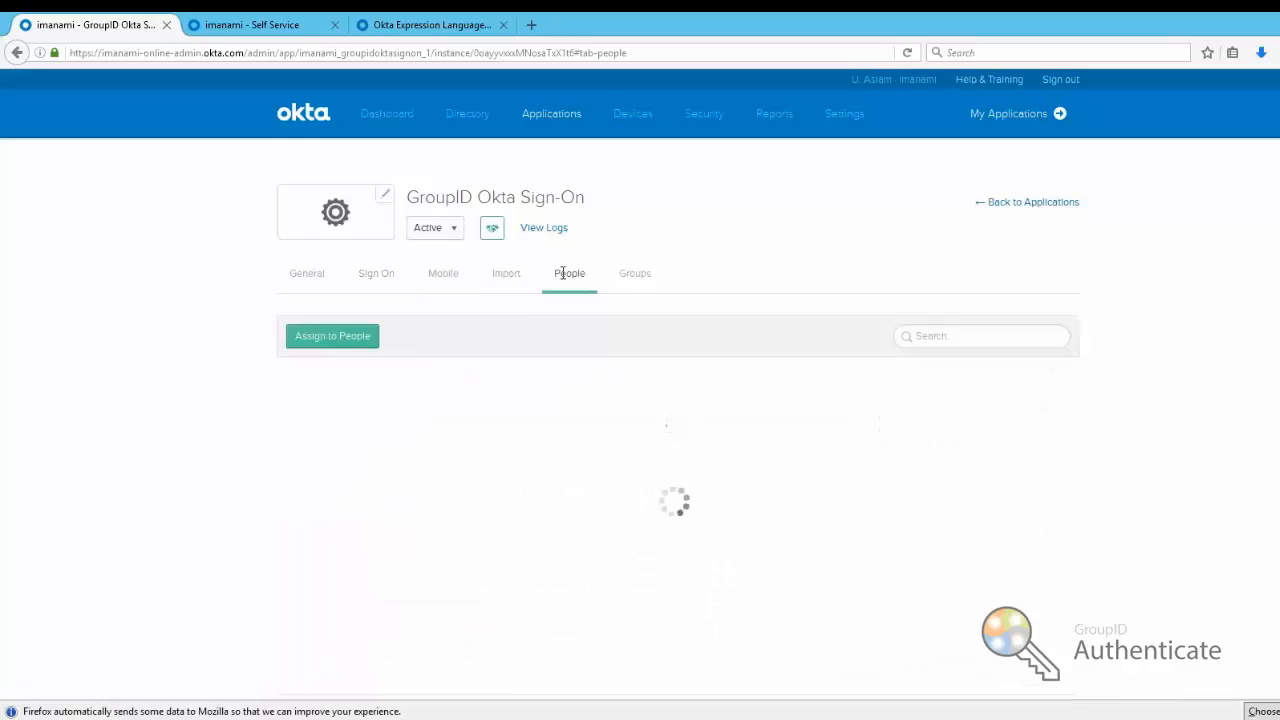
left_click(357, 340)
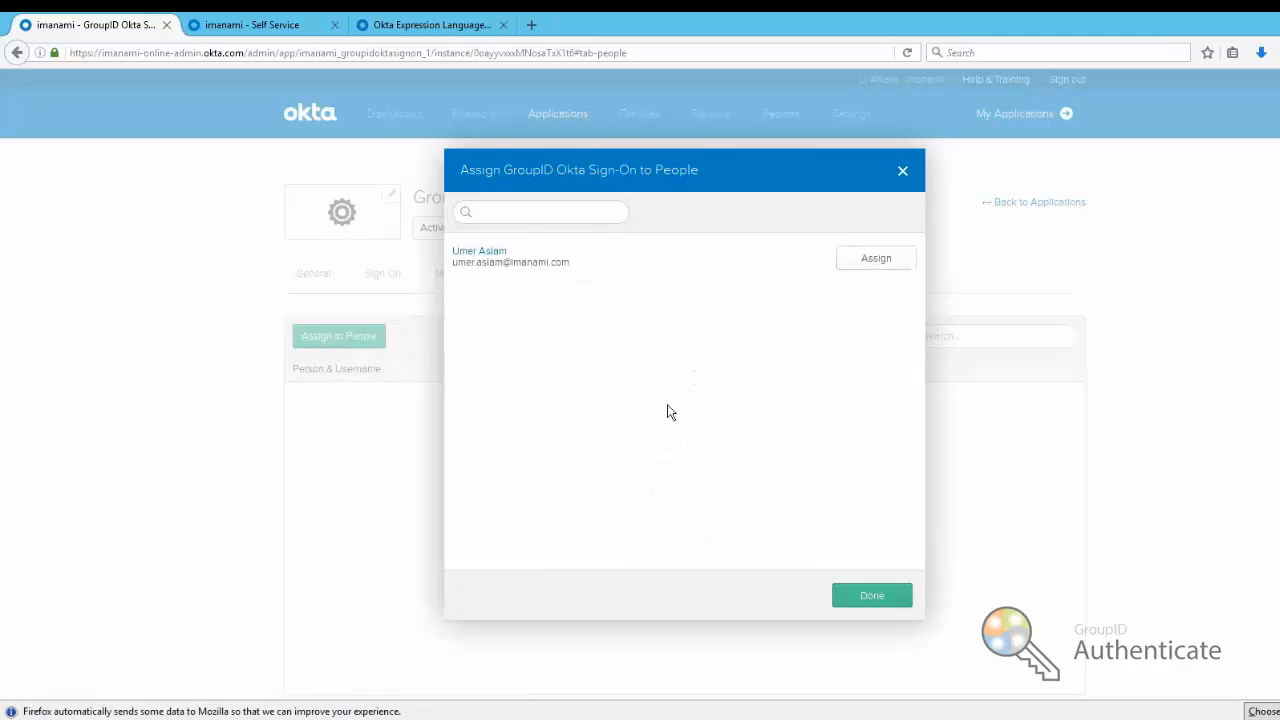
left_click(872, 597)
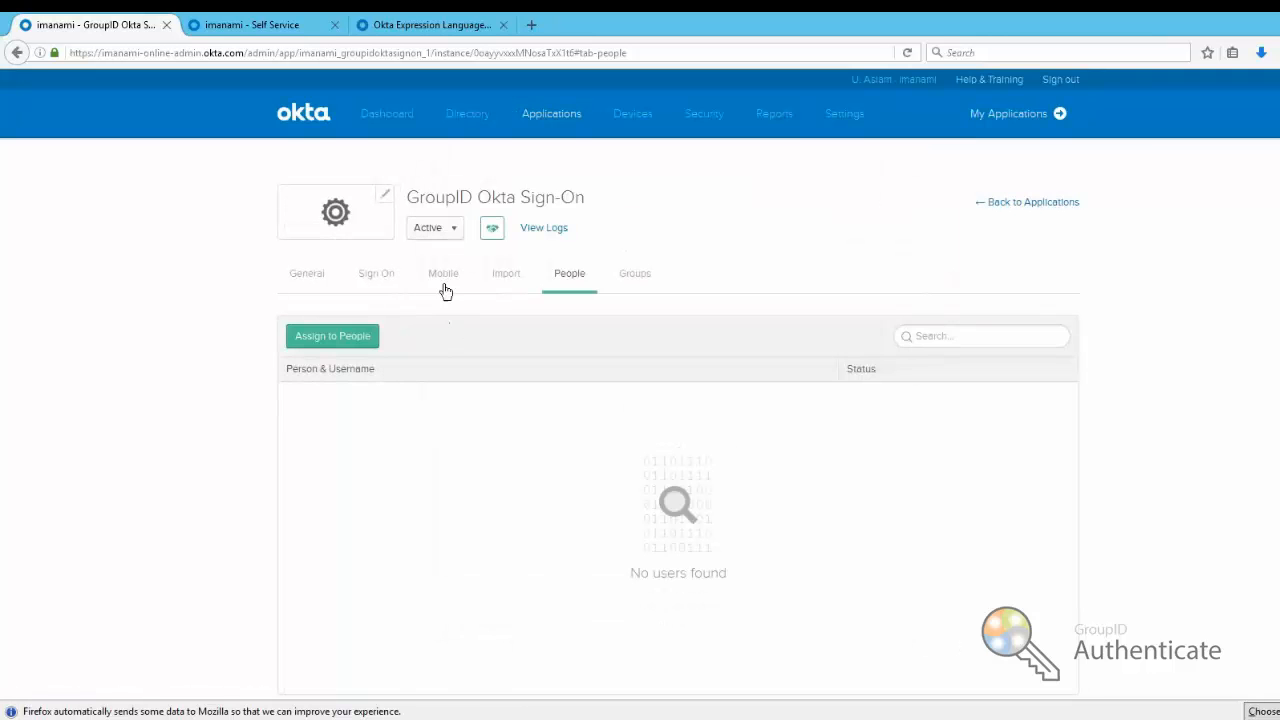
Select all three imported users on the Import tab and confirm creating them as new Okta users
left_click(508, 280)
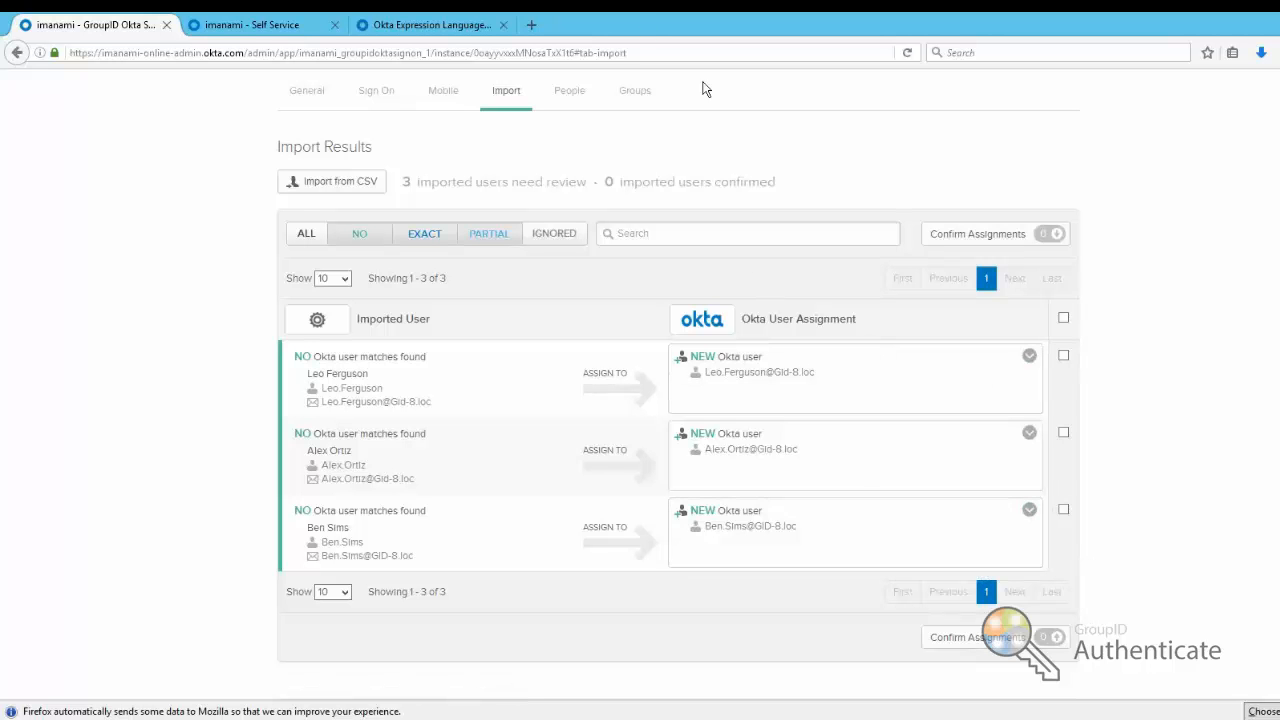
left_click(1063, 356)
left_click(1064, 435)
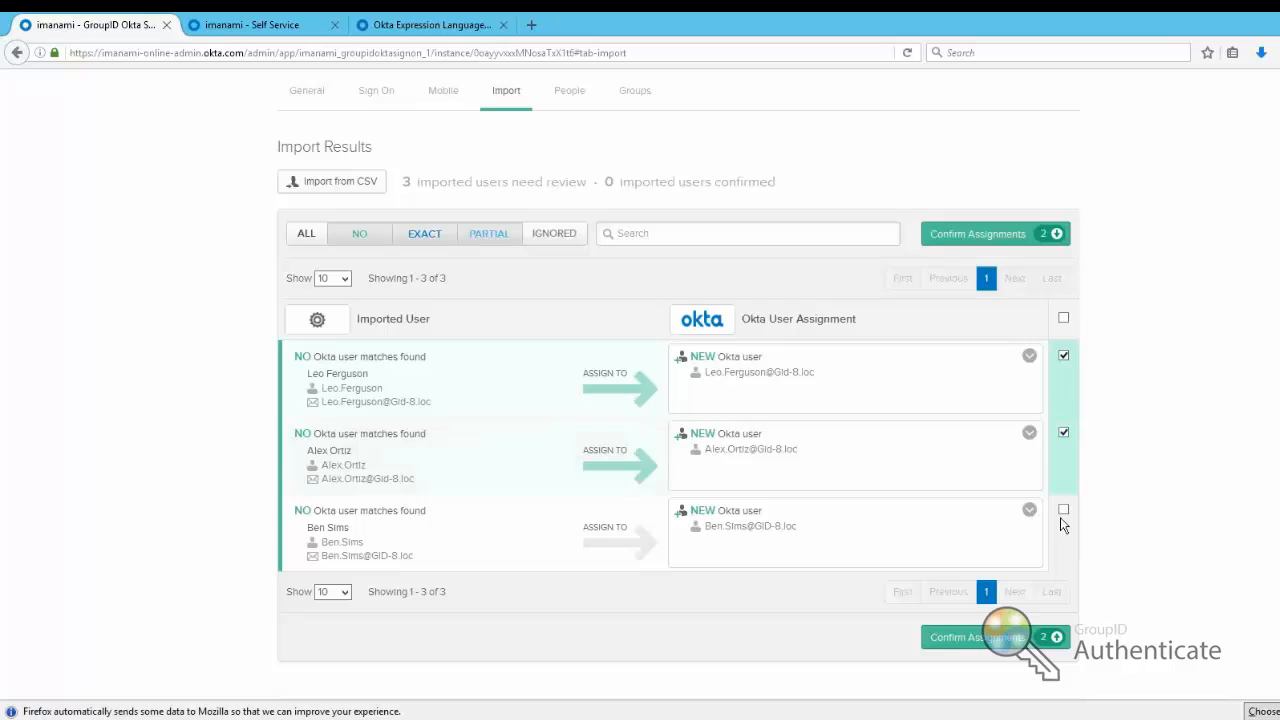
left_click(1064, 511)
left_click(953, 637)
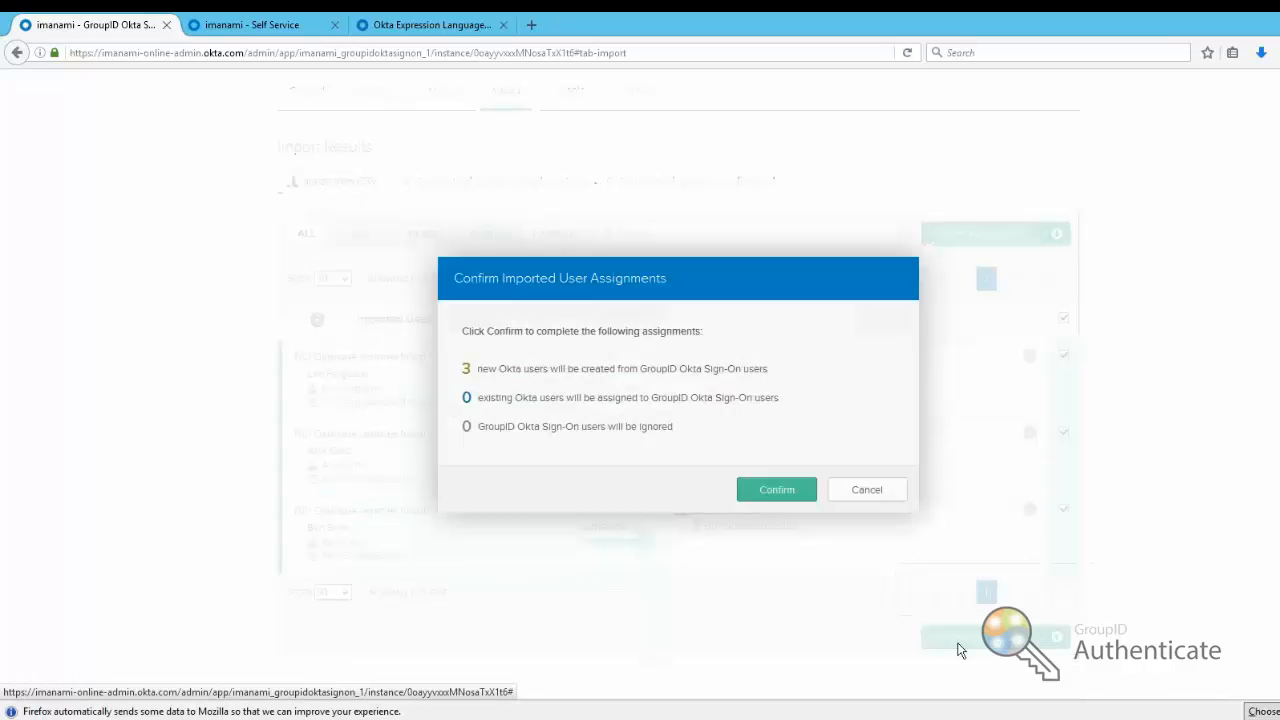
left_click(771, 489)
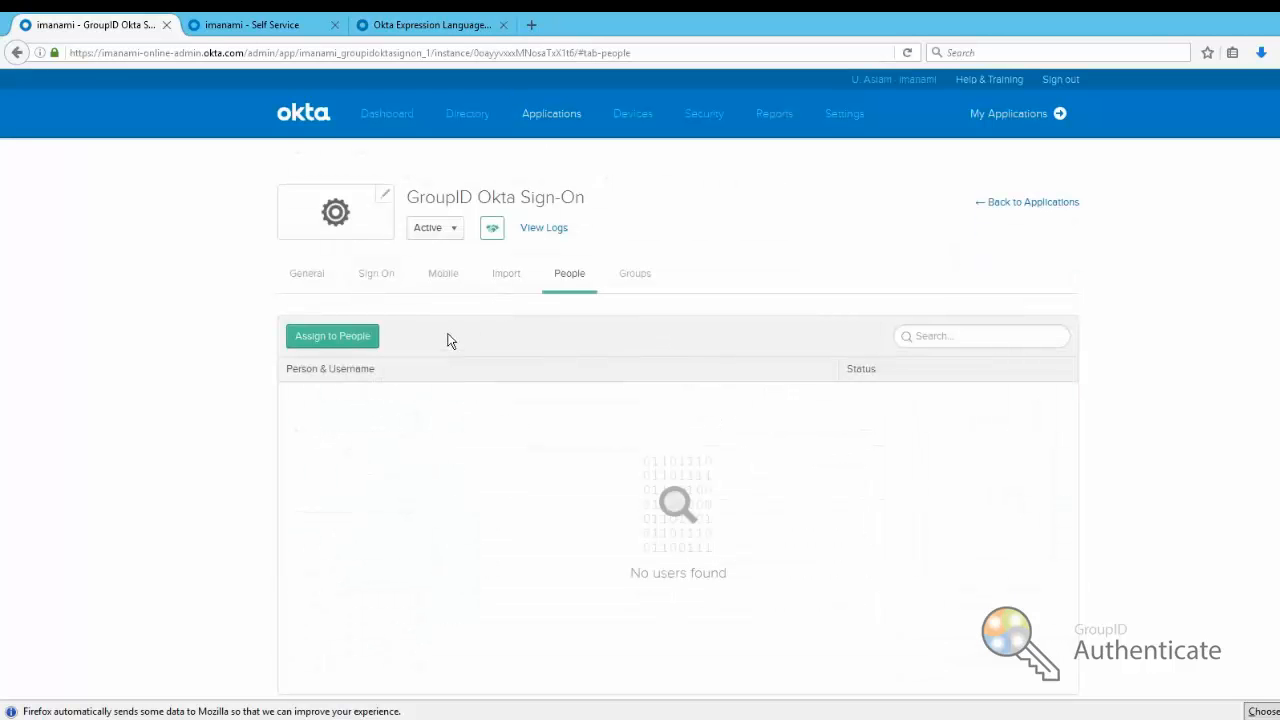
left_click(369, 349)
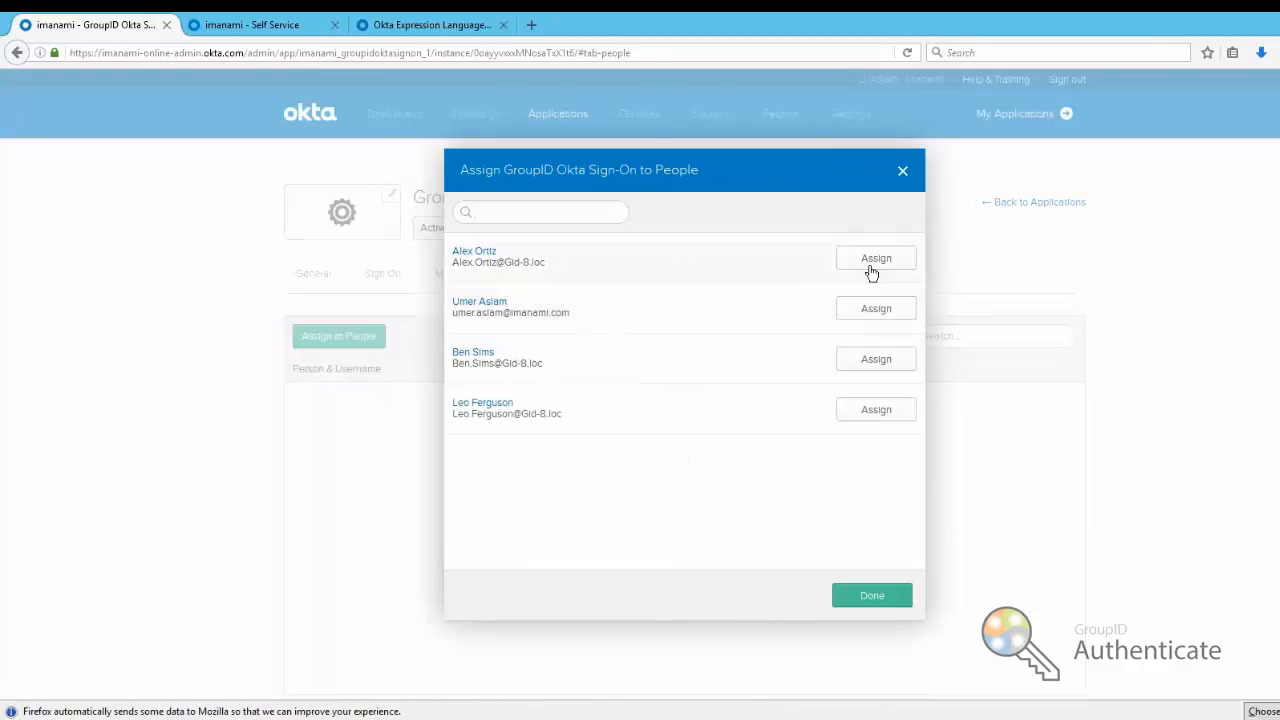
left_click(876, 360)
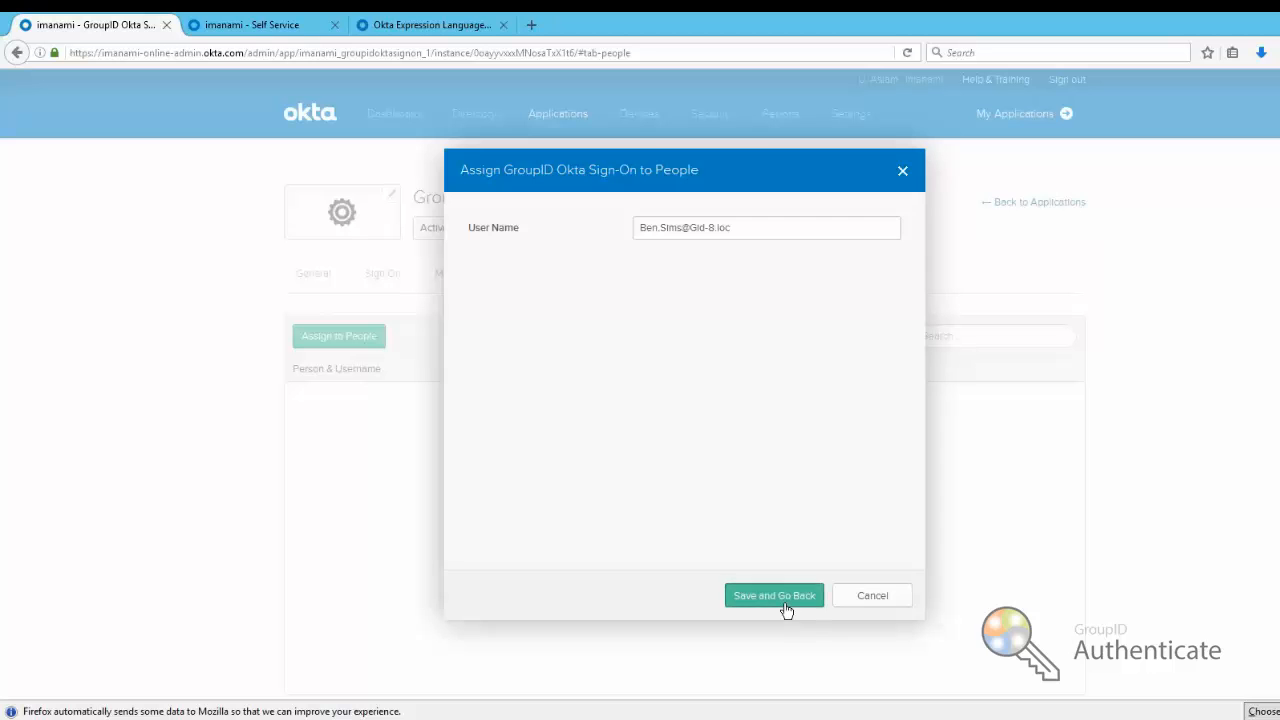
left_click(779, 600)
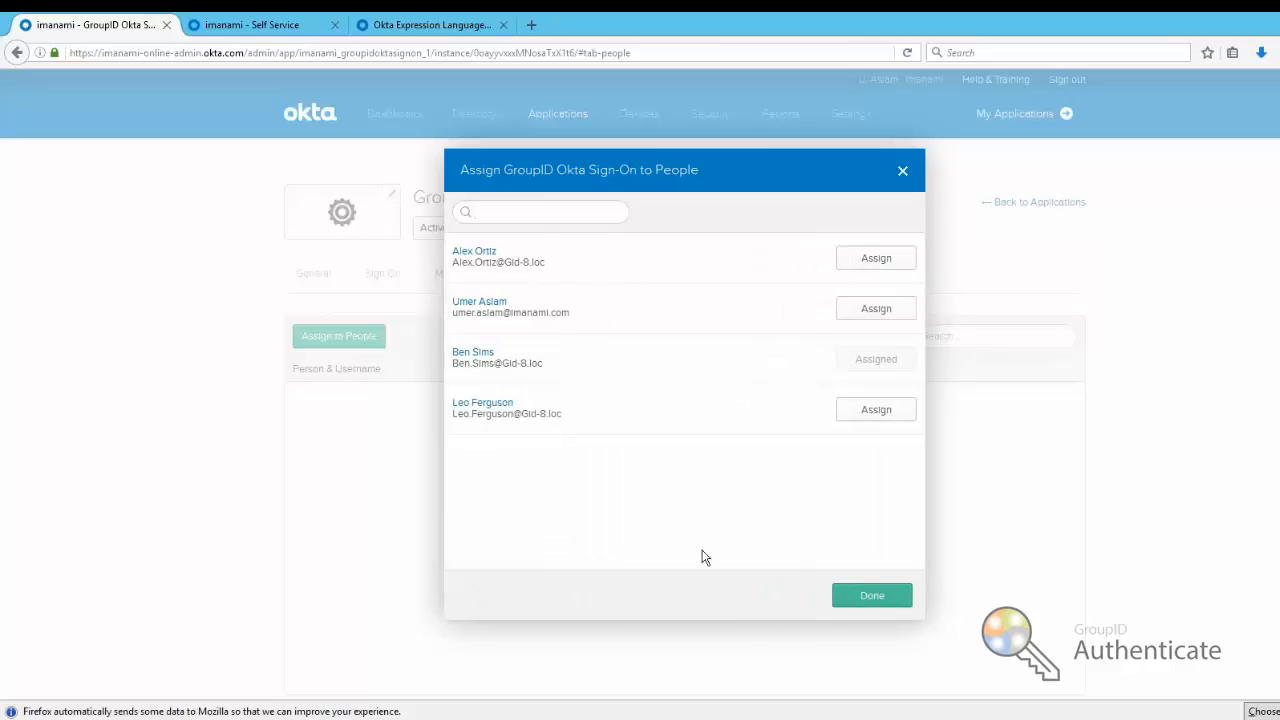
left_click(873, 266)
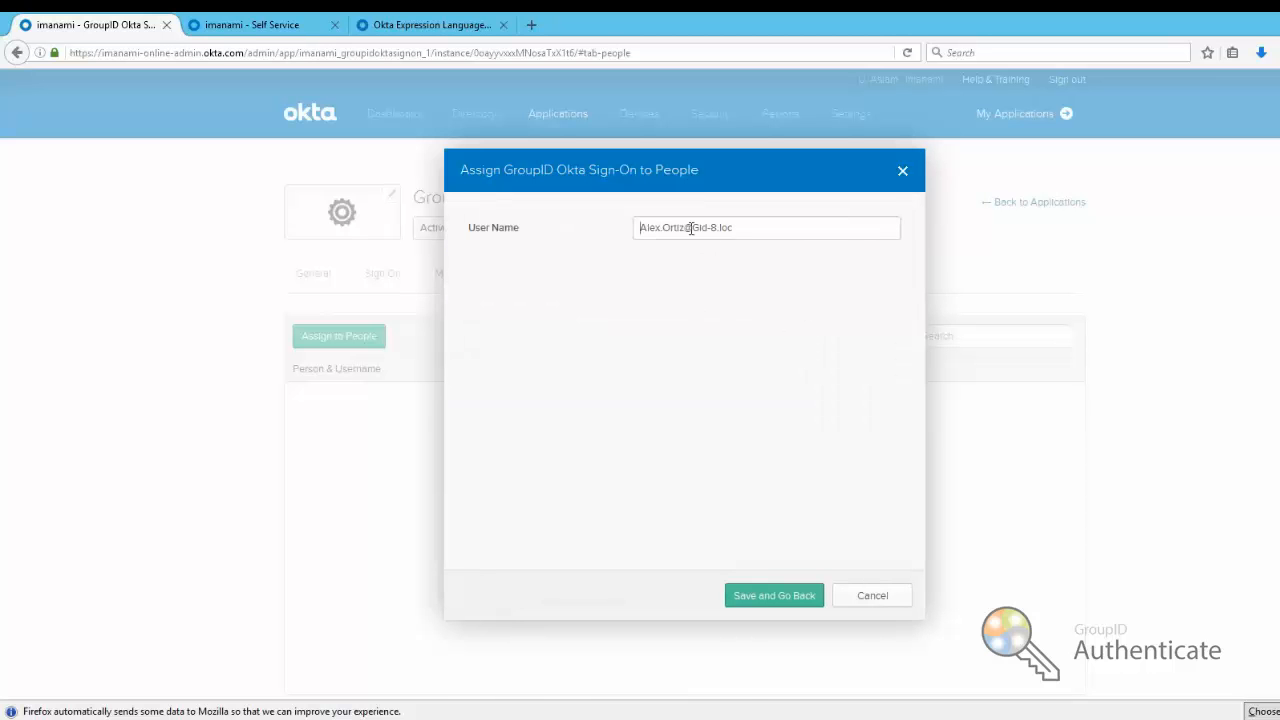
left_click_drag(745, 228, 763, 228)
key("BackSpace")
left_click(785, 607)
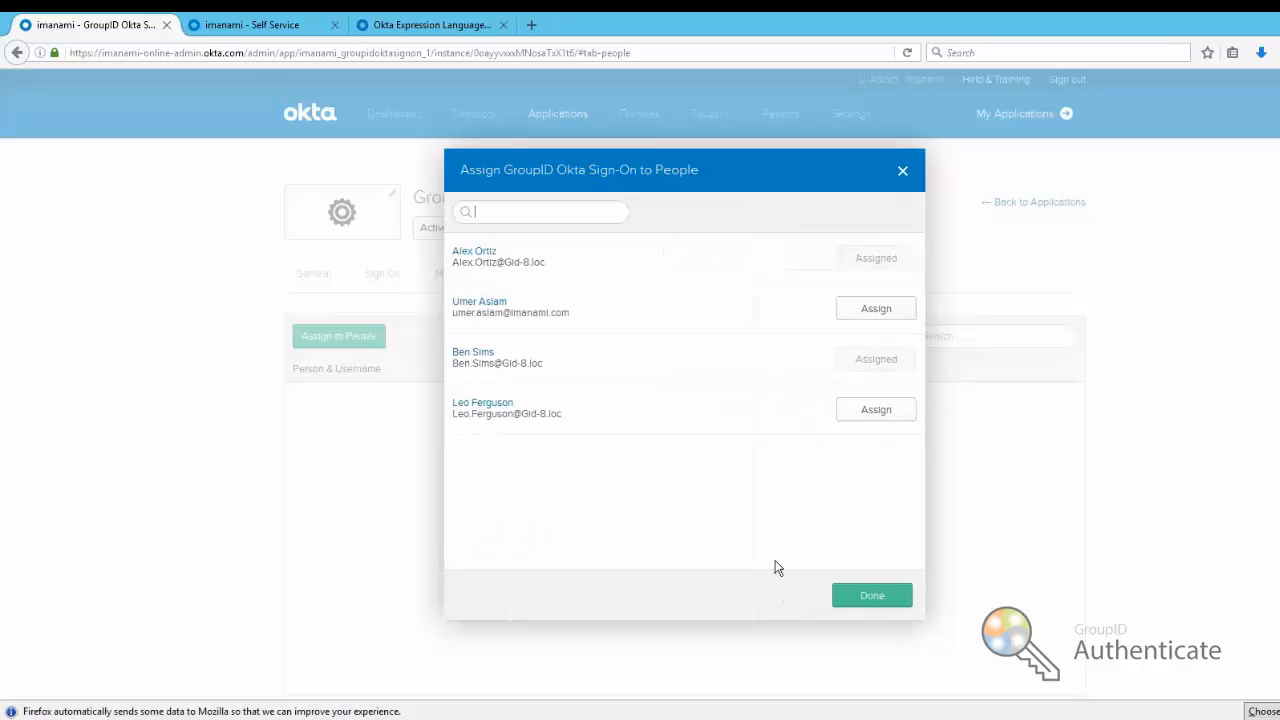
left_click(876, 418)
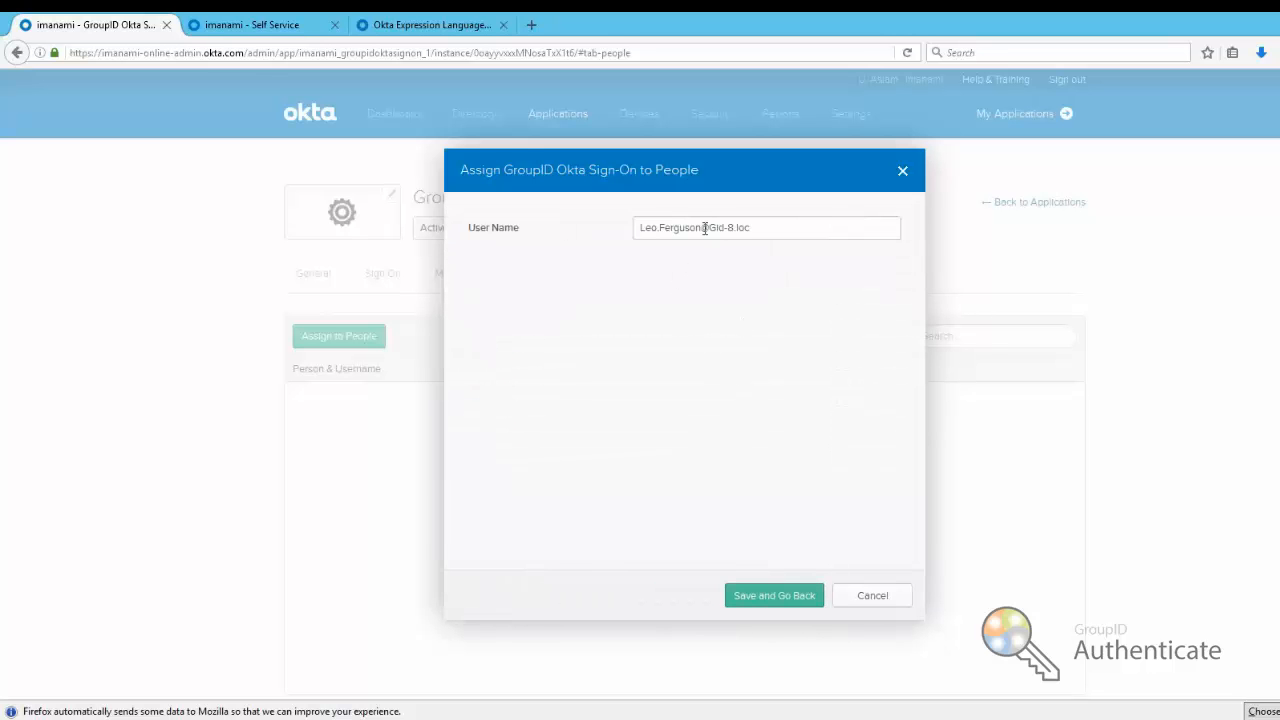
left_click_drag(703, 228, 778, 229)
key("BackSpace")
left_click(781, 596)
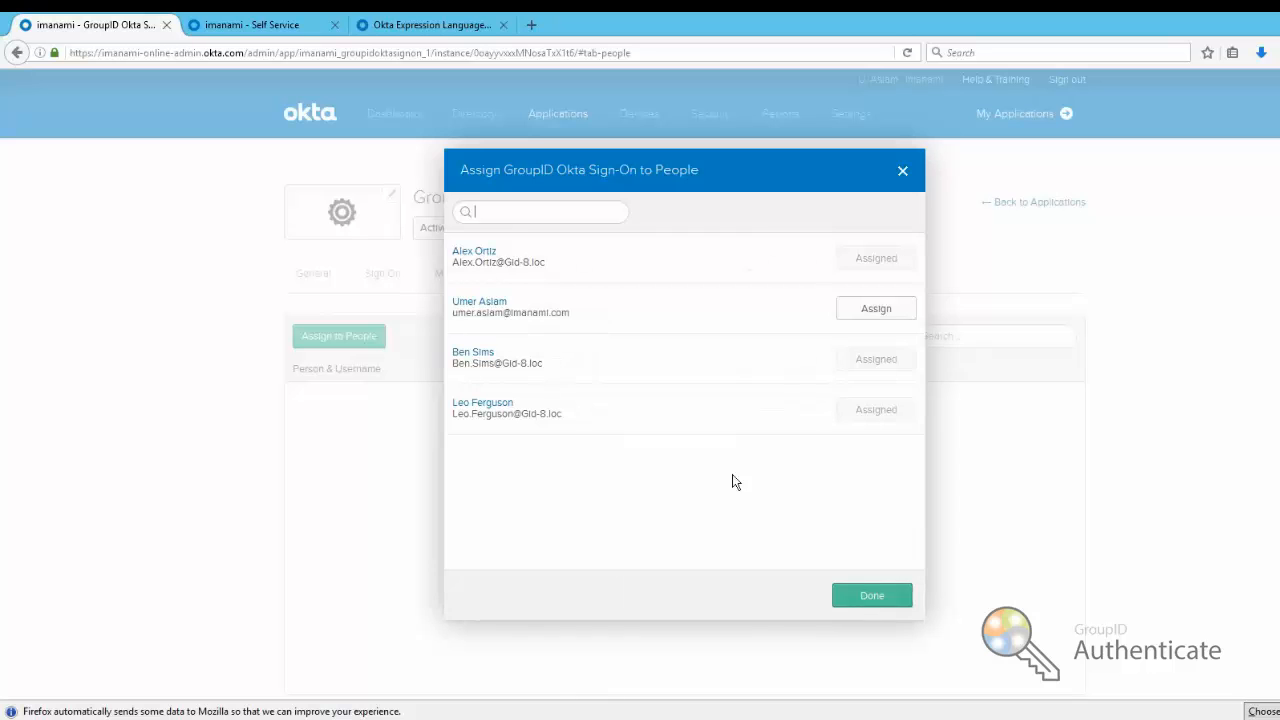
left_click(847, 608)
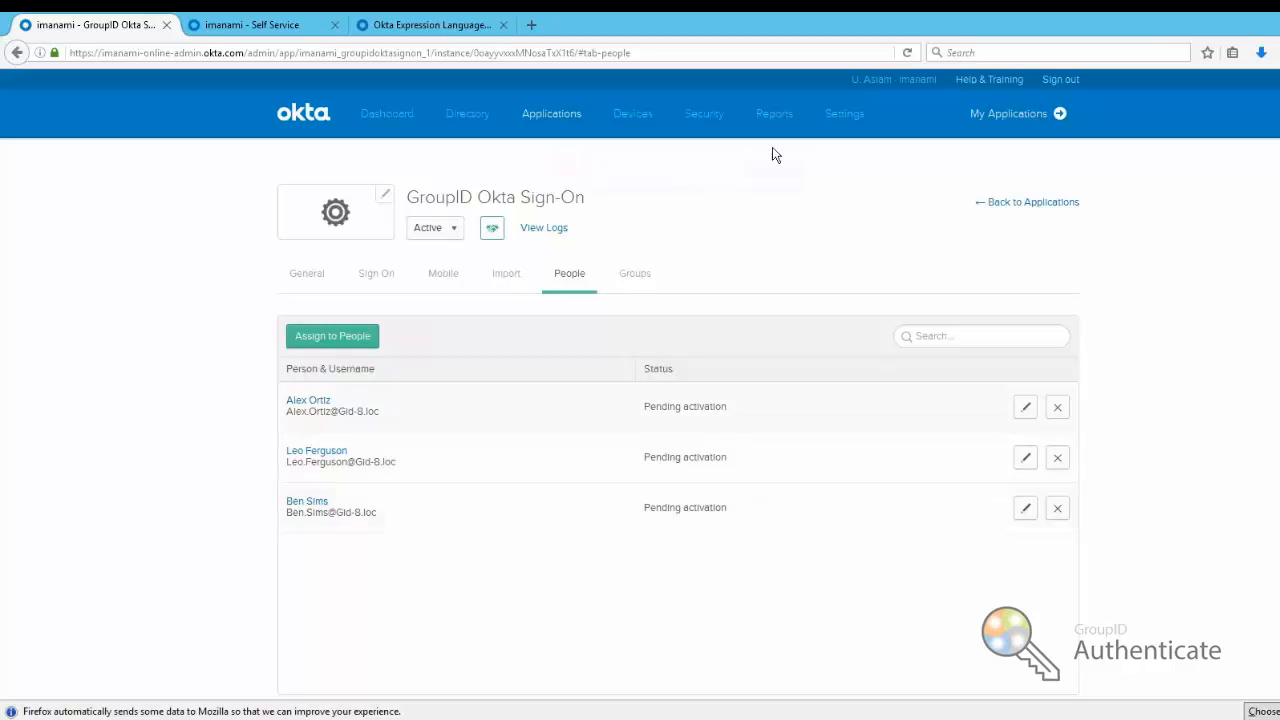
left_click(1025, 512)
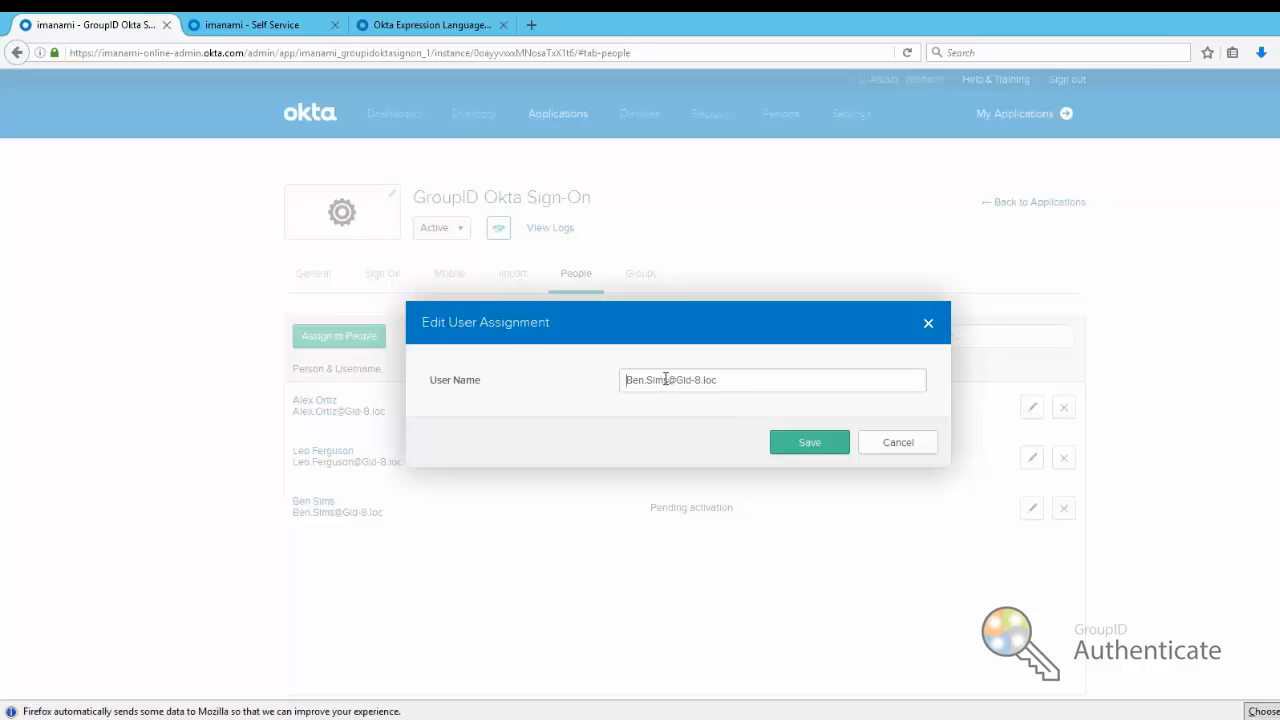
left_click_drag(668, 380, 746, 380)
key("BackSpace")
left_click(800, 445)
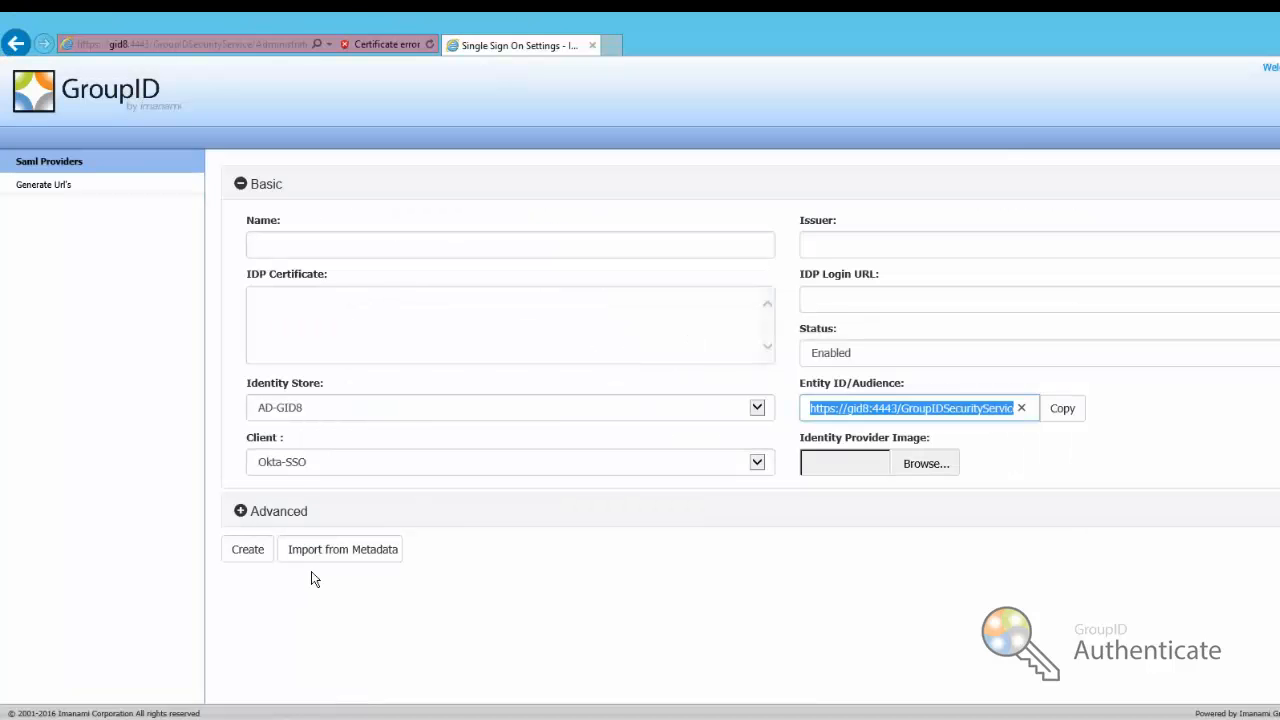
Start importing settings from IdP metadata and bring up the Firefox downloads library
left_click(332, 551)
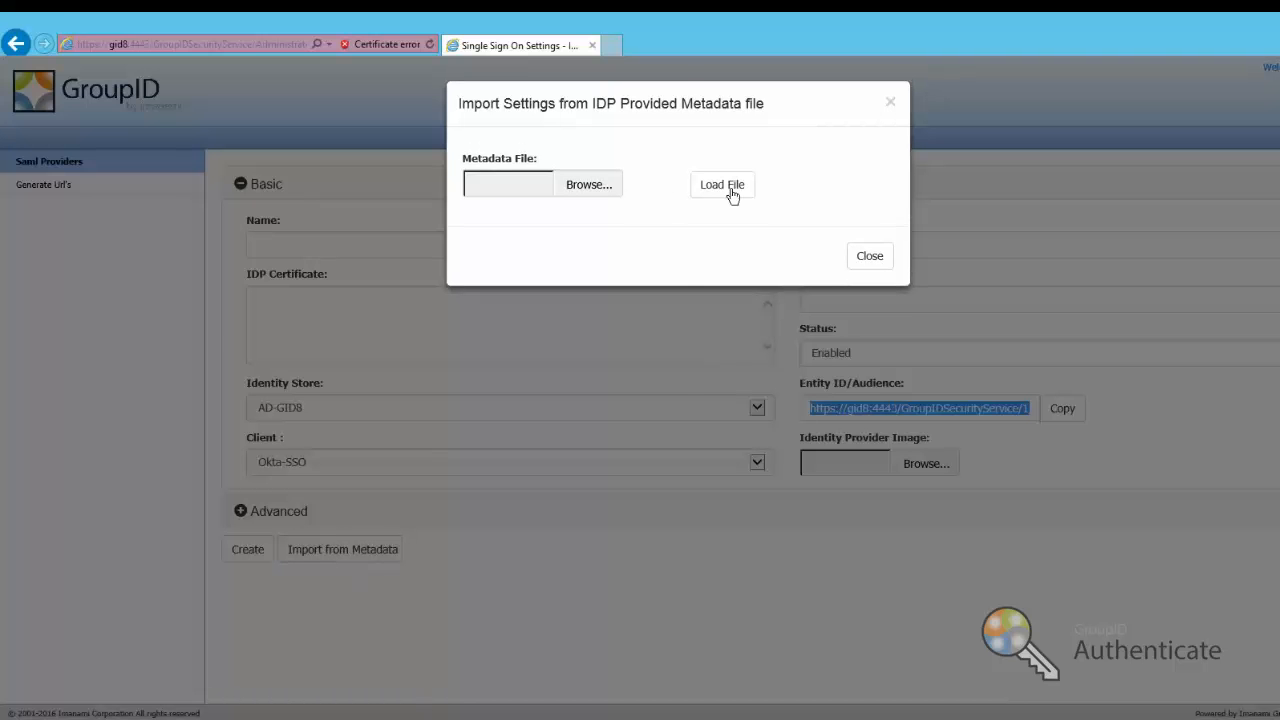
left_click(600, 190)
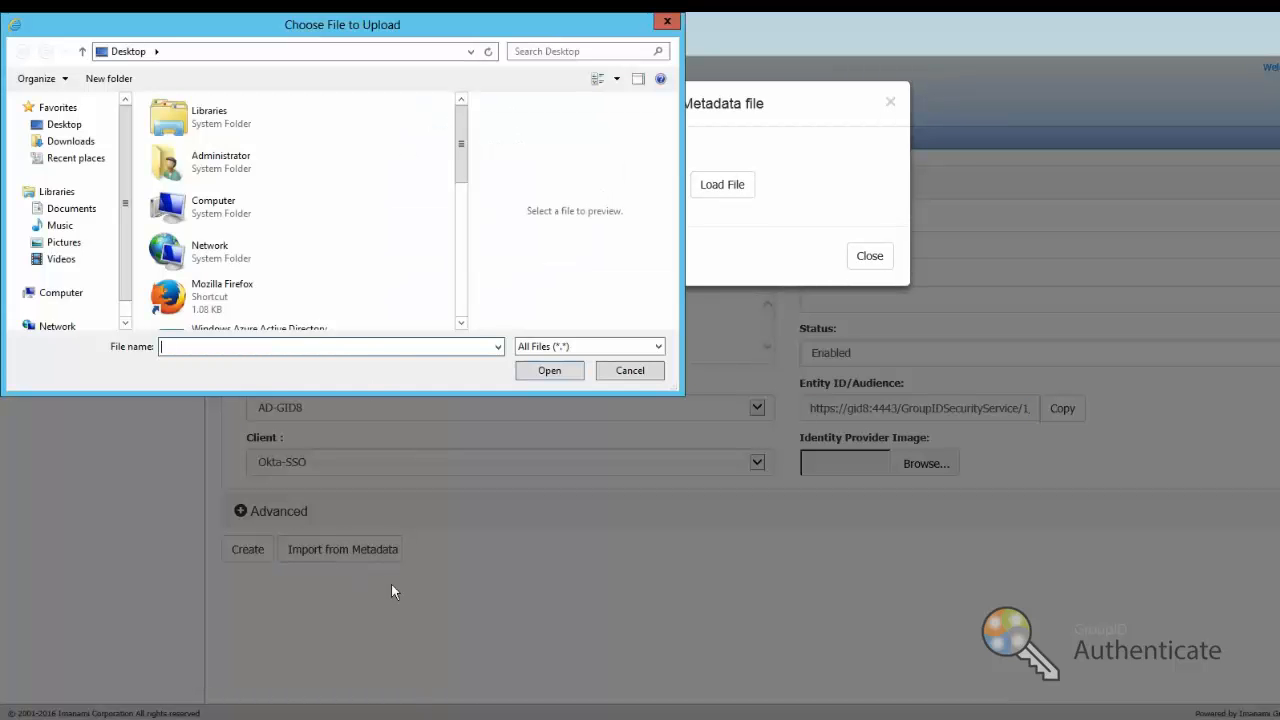
mouse_move(384, 714)
left_click(444, 634)
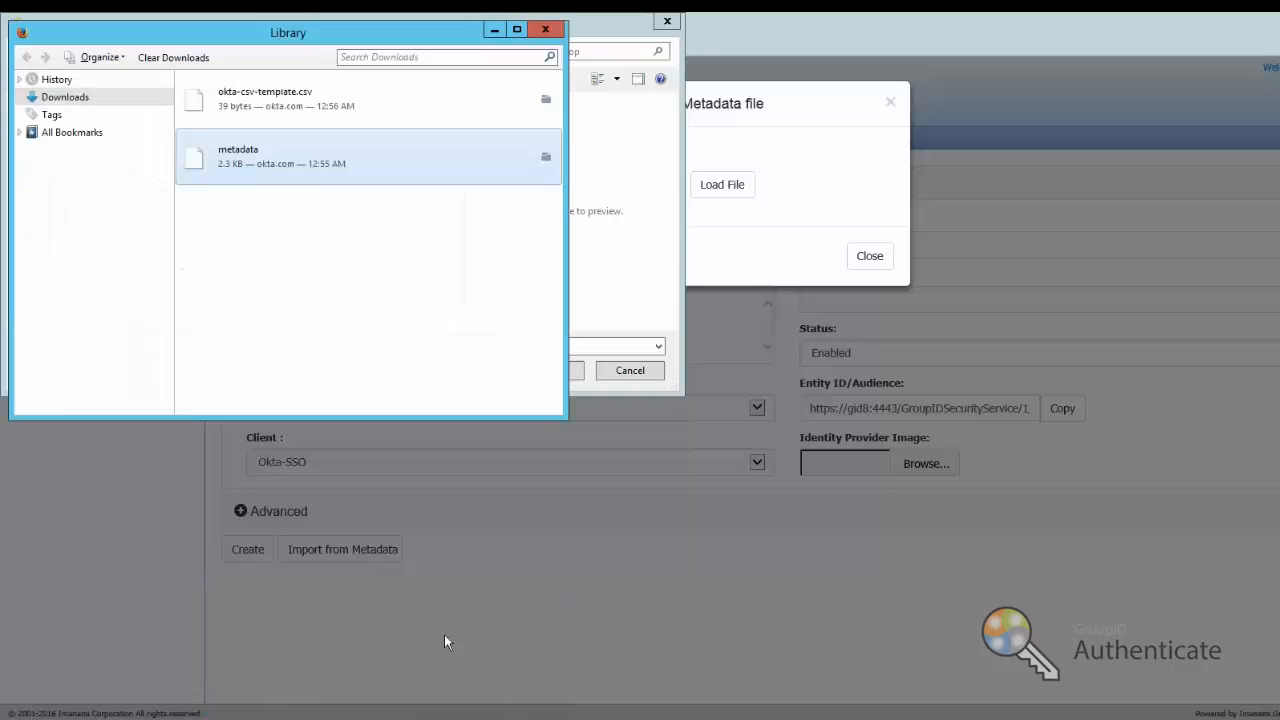
double_click(252, 170)
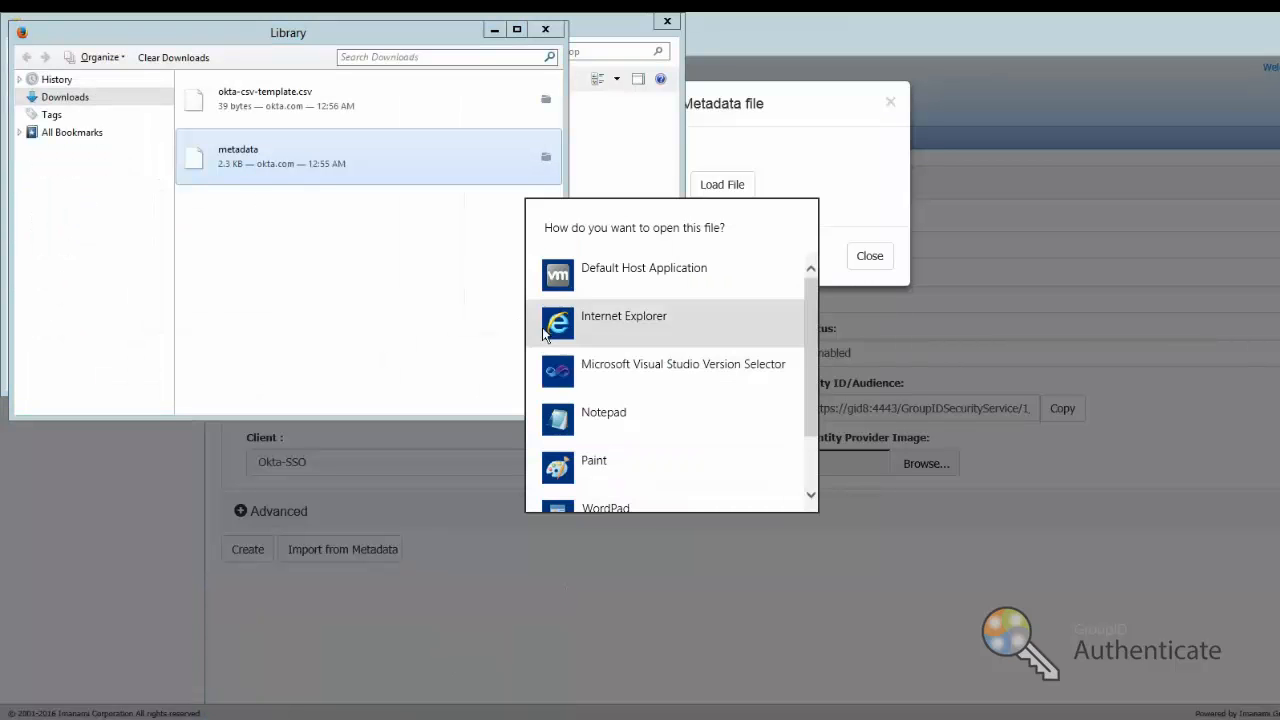
scroll(586, 413, "down", 2)
key("Escape")
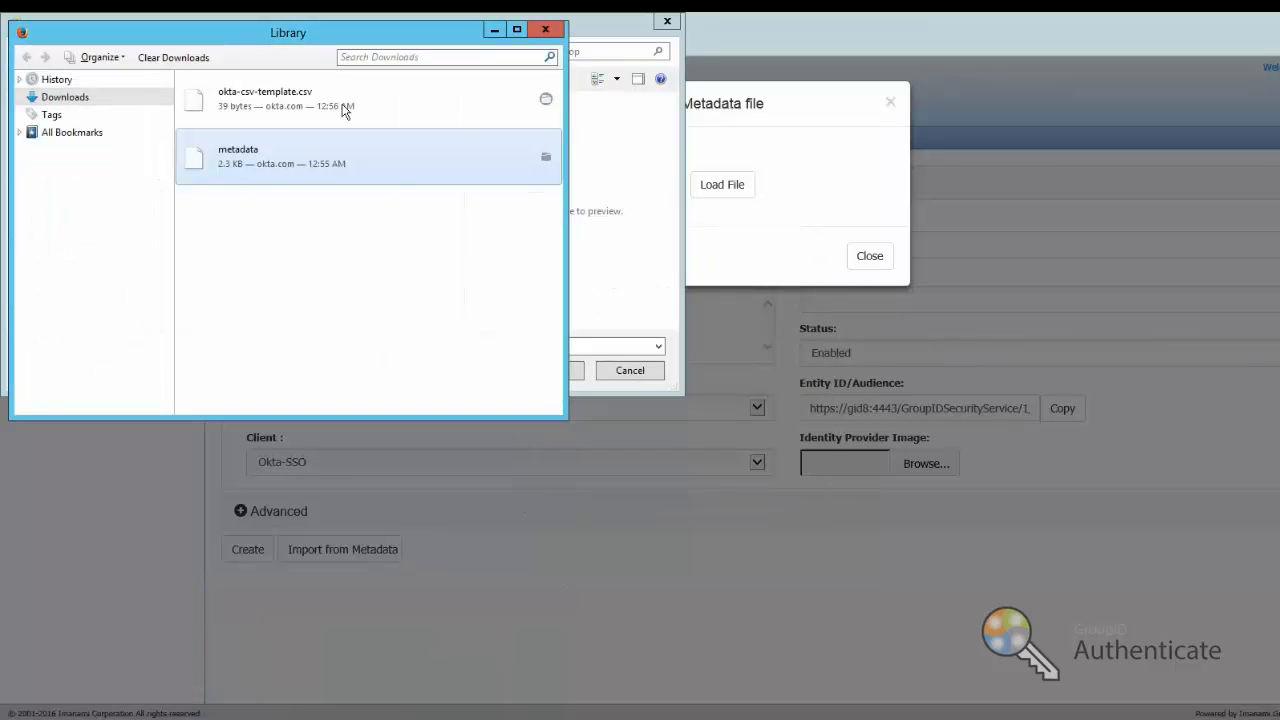
Show the metadata download in its folder and copy the Downloads folder path
right_click(248, 150)
left_click(546, 158)
left_click(546, 158)
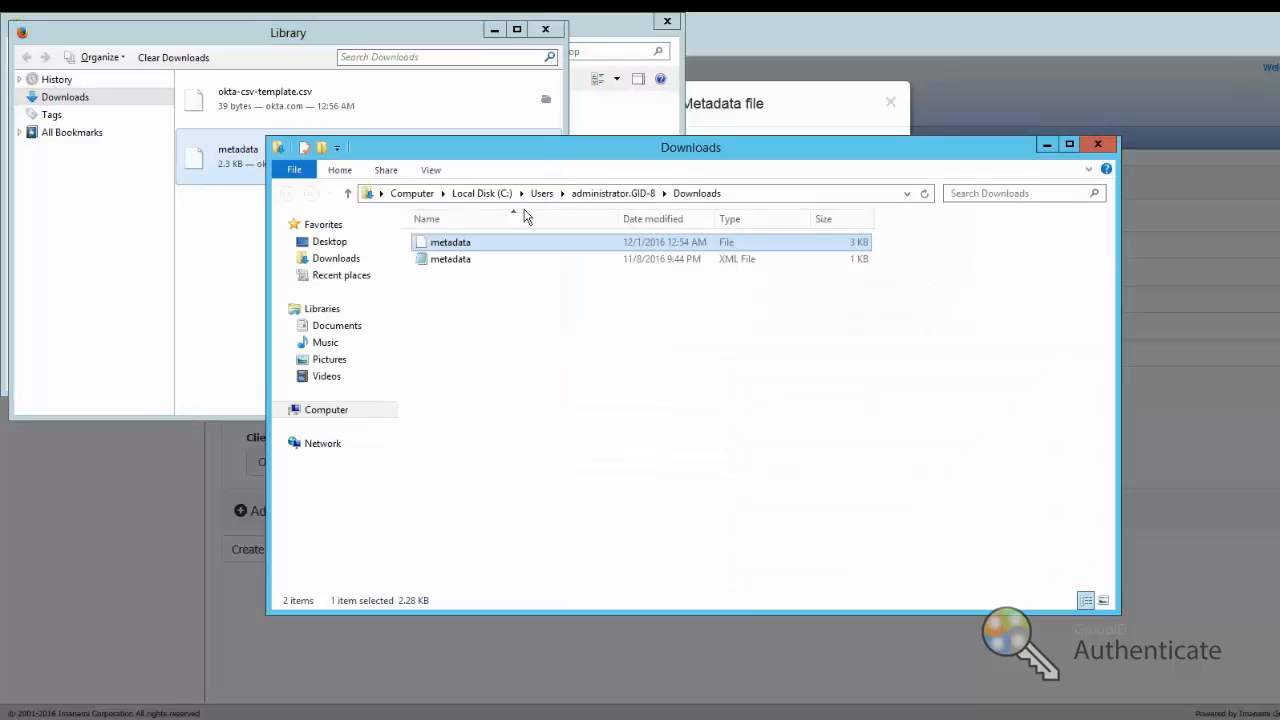
left_click(740, 194)
key("ctrl+c")
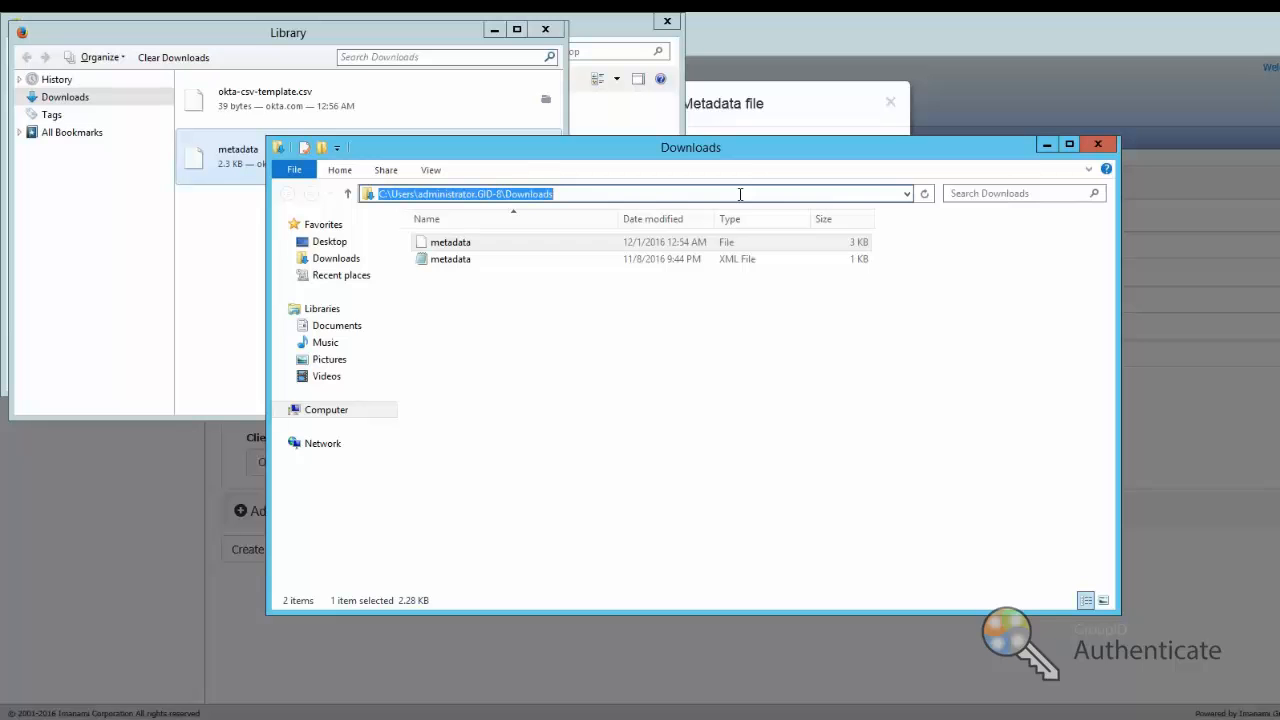
left_click(1097, 147)
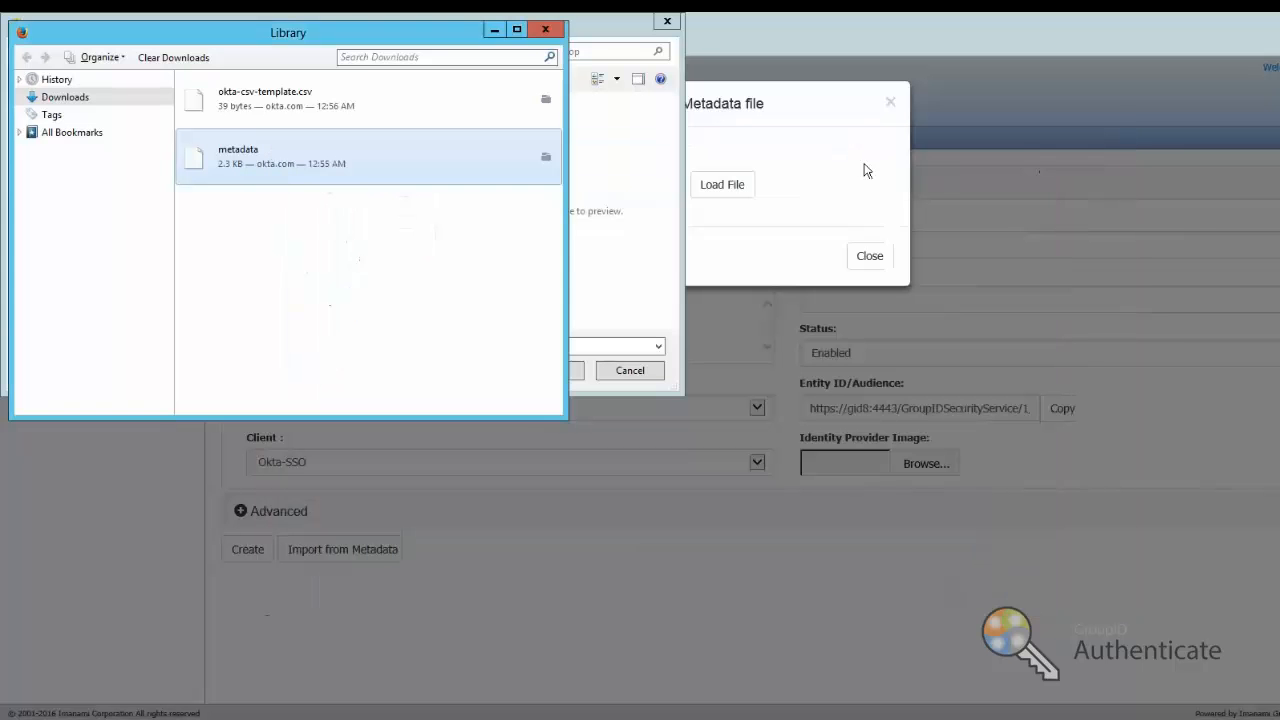
left_click(544, 32)
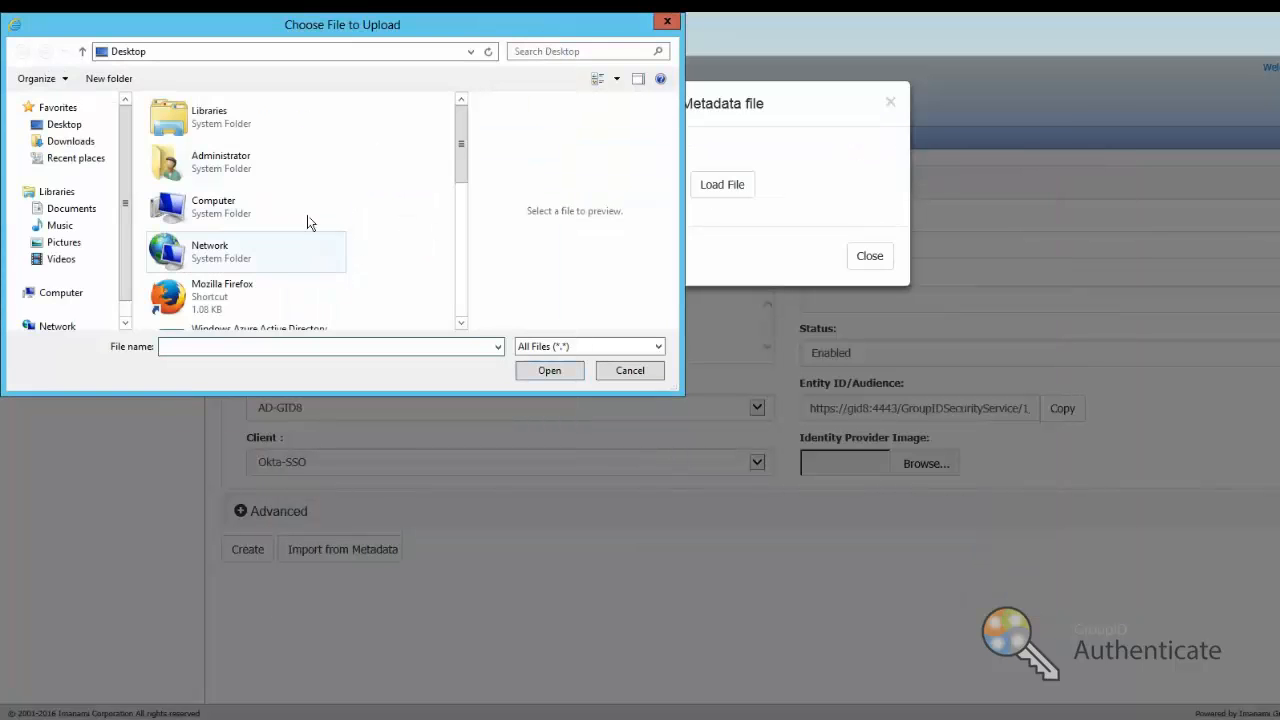
Go to the pasted Downloads path in the upload dialog and pick the metadata file
left_click(284, 50)
key("ctrl+v")
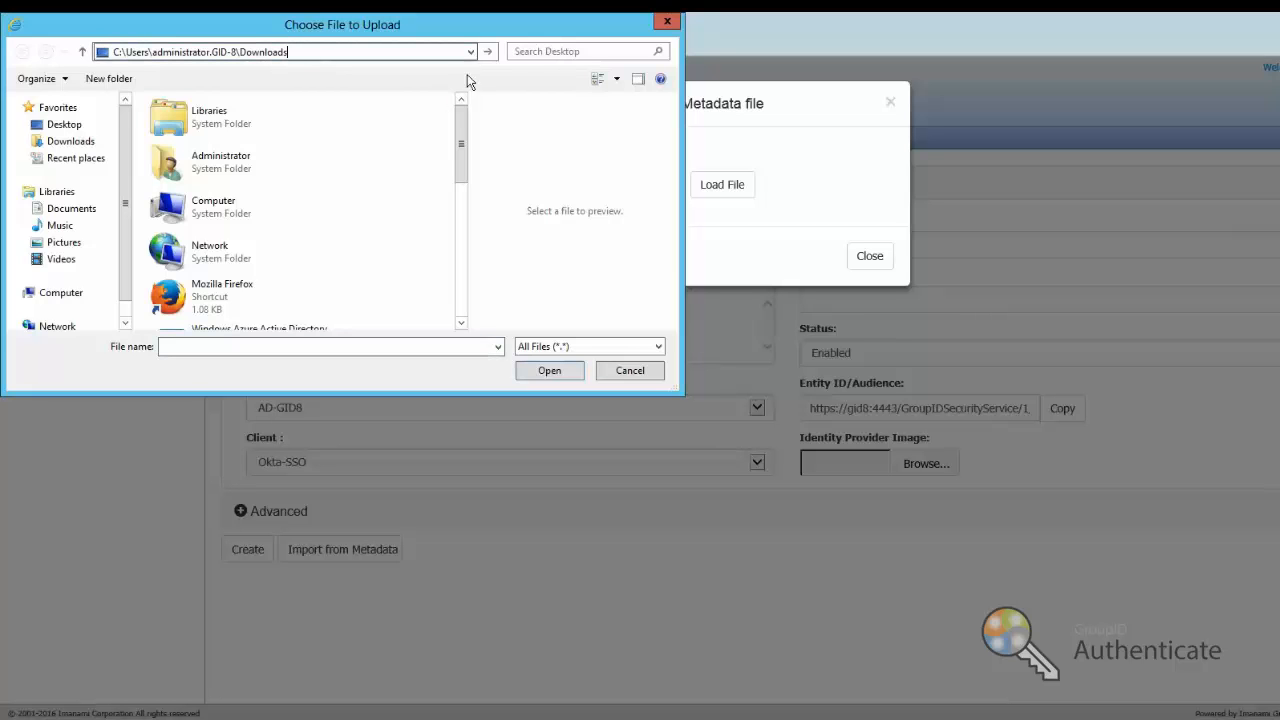
key("Return")
double_click(222, 118)
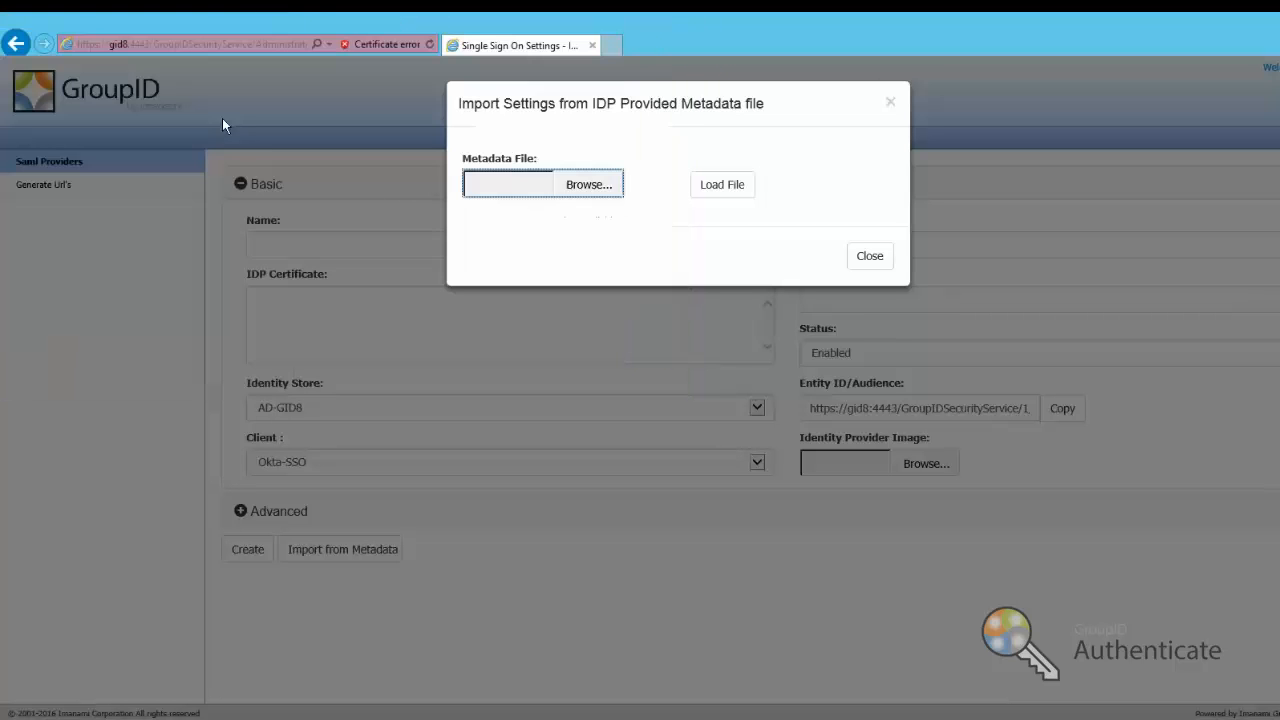
Load the metadata file, name the provider 'Okta Logon', and create it
left_click(744, 190)
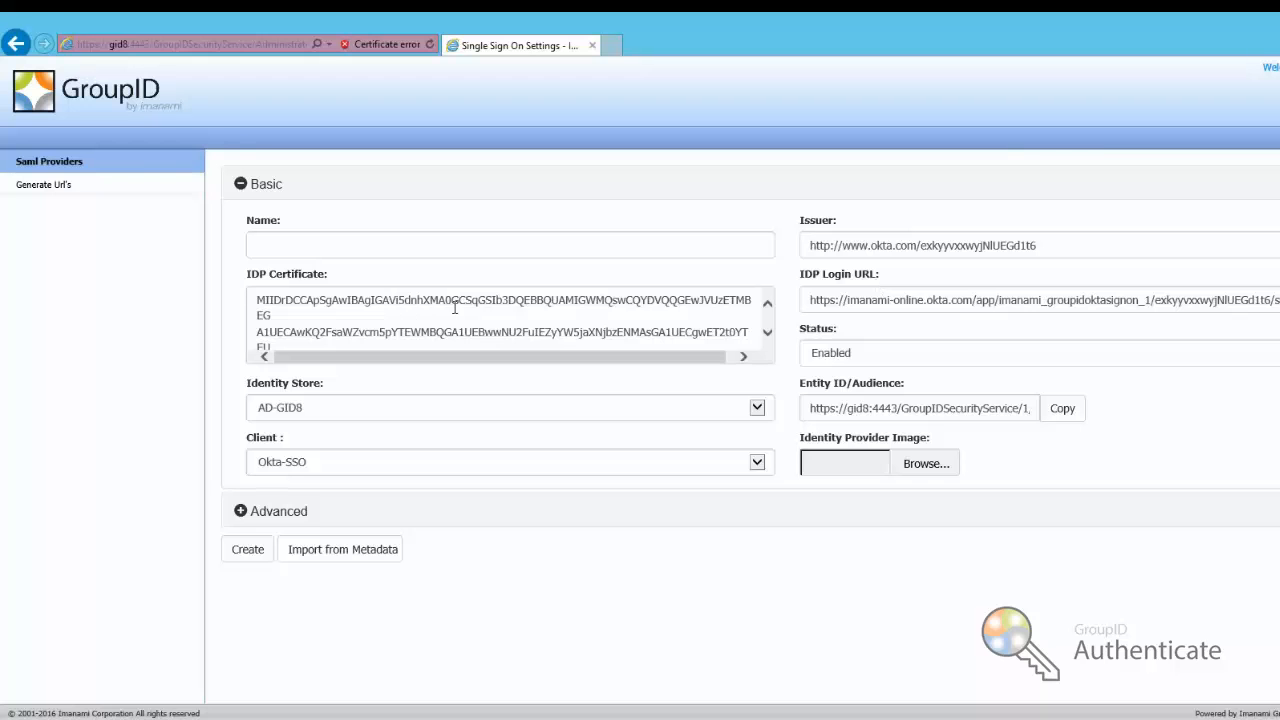
left_click(419, 236)
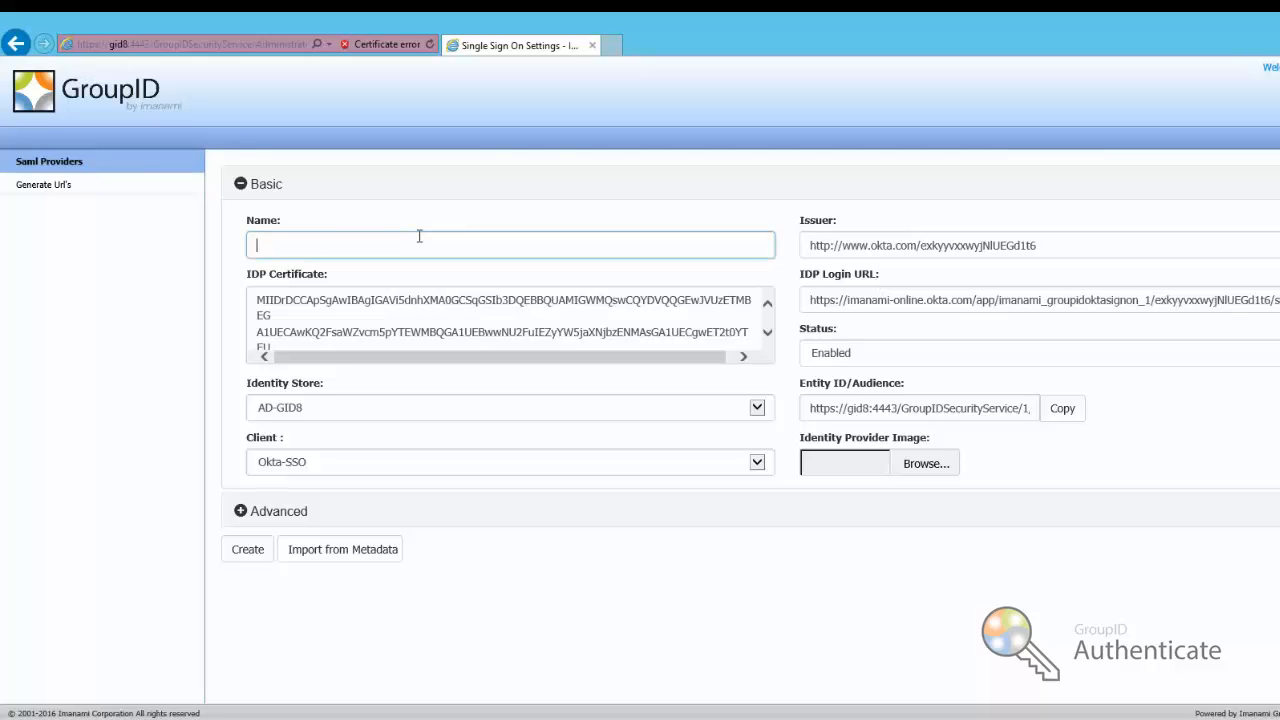
type("Okta Logon")
left_click(242, 520)
scroll(518, 538, "down", 2)
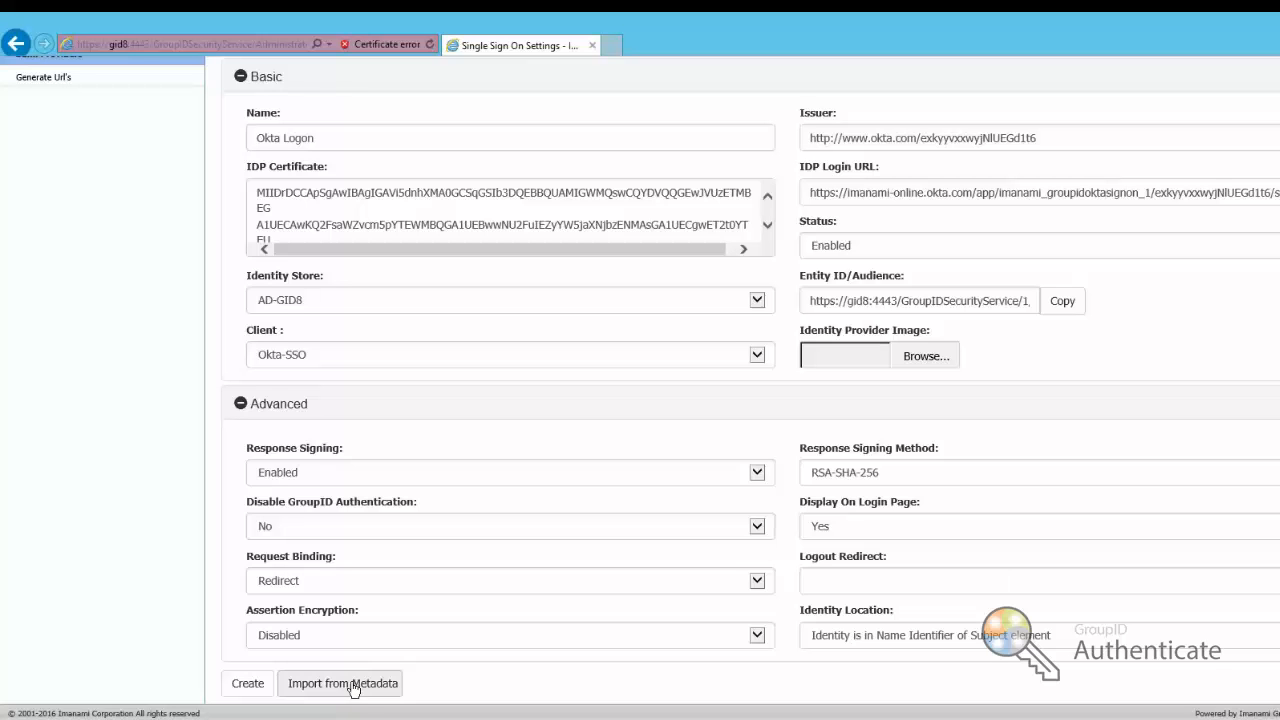
left_click(256, 690)
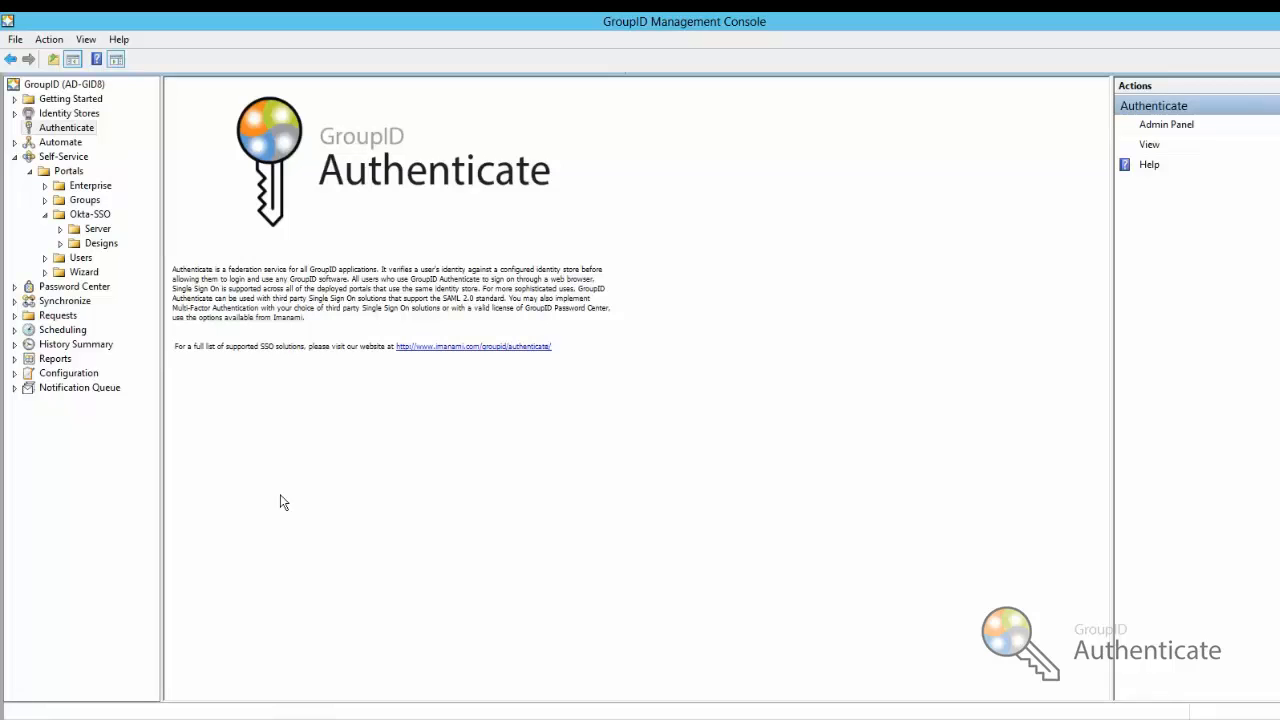
left_click(98, 229)
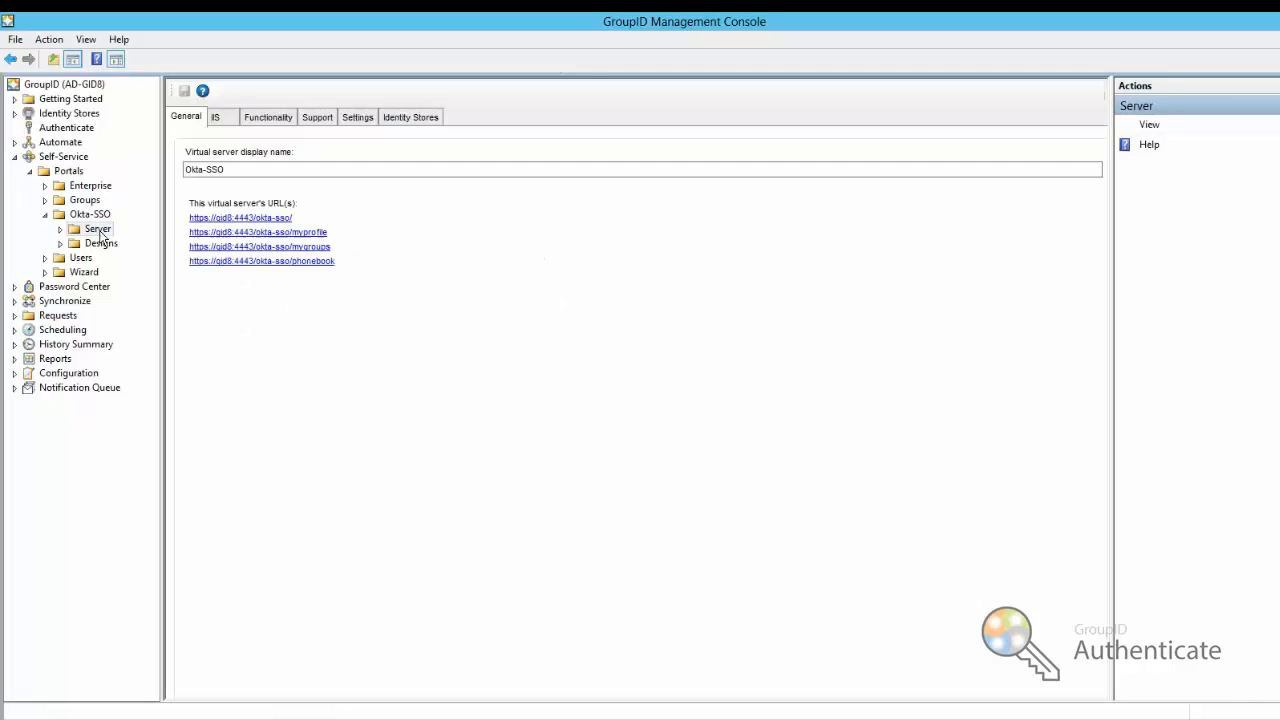
left_click(240, 219)
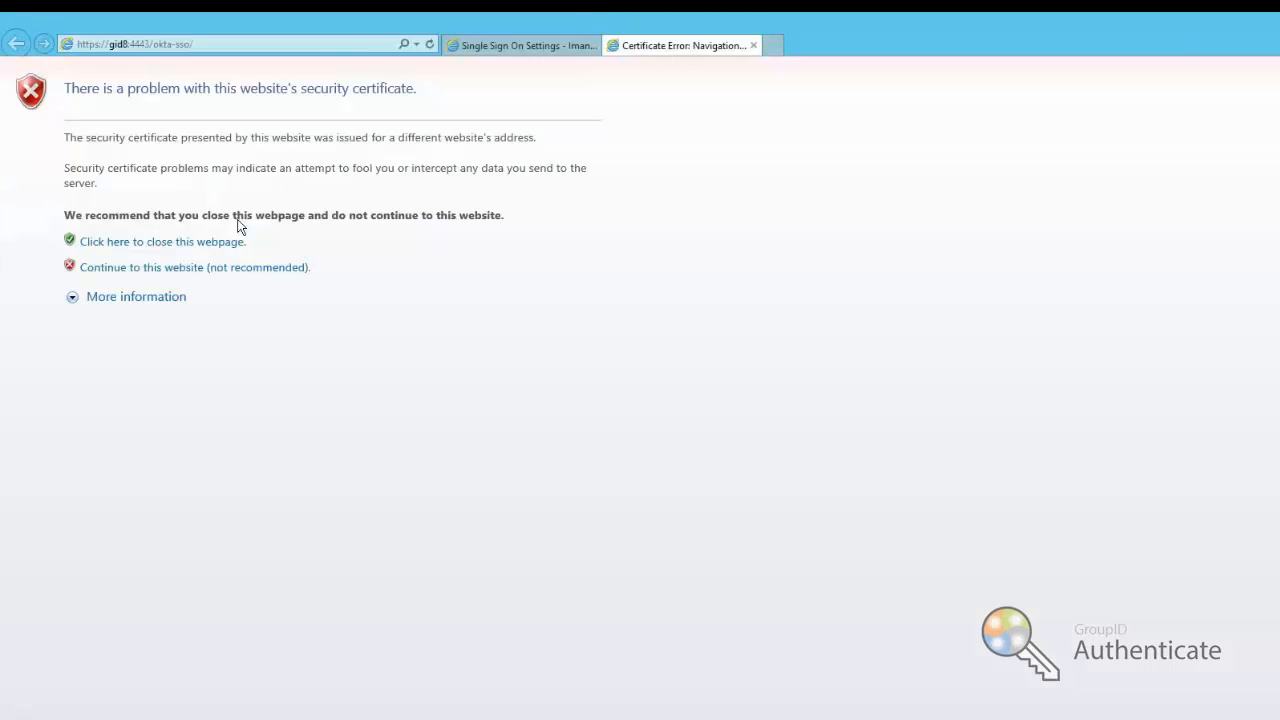
Continue past the certificate warning, choose Okta Logon, and add login.okta.com to Trusted sites
left_click(216, 269)
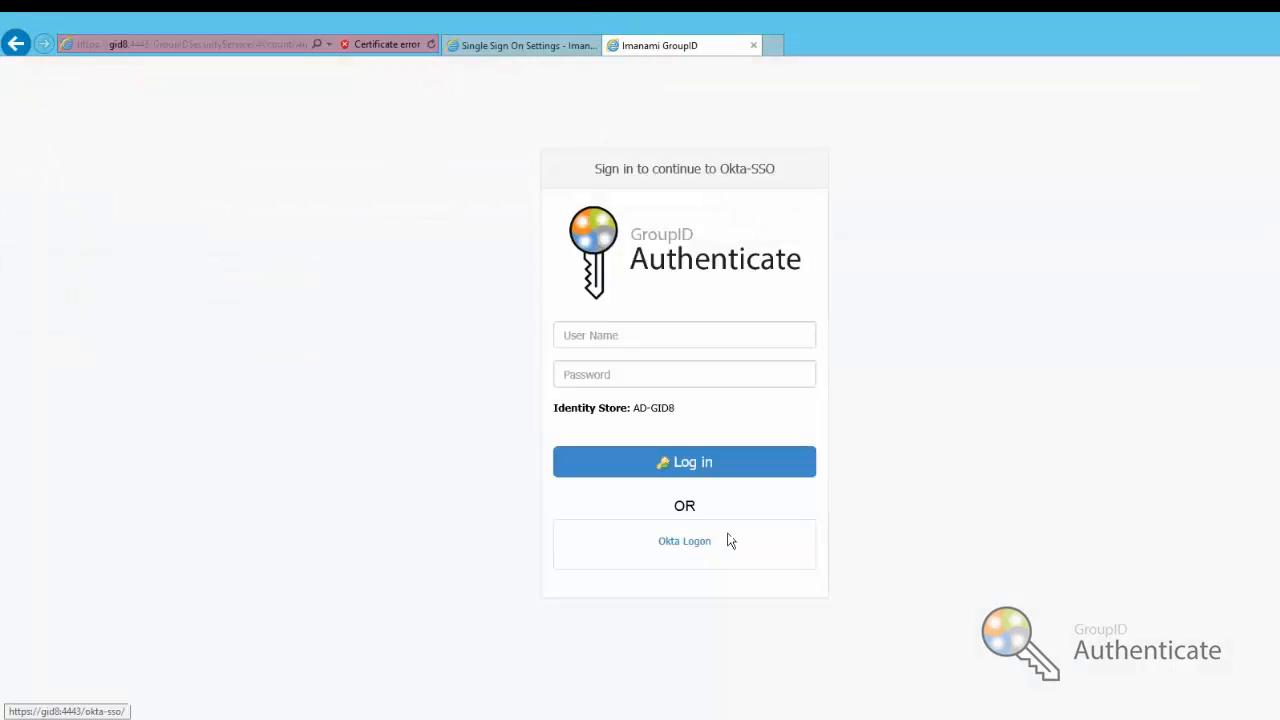
left_click(686, 545)
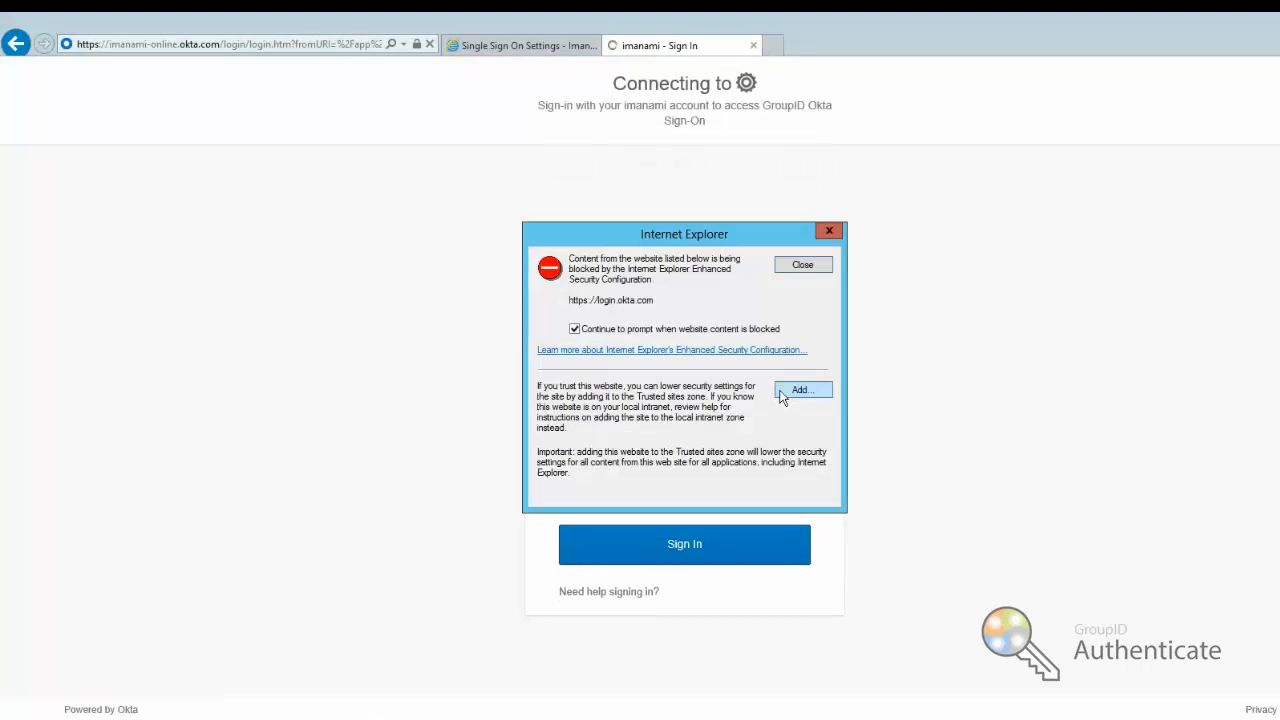
left_click(783, 392)
left_click(798, 355)
left_click(795, 499)
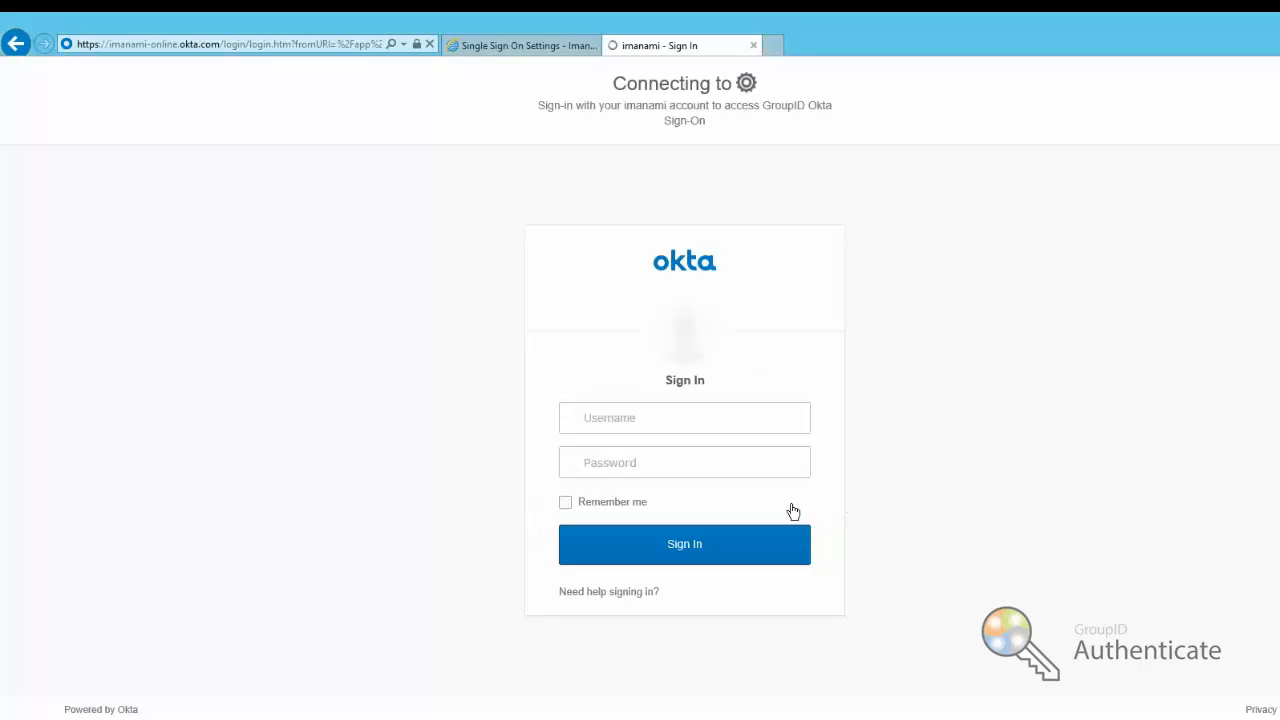
Sign in to Okta with the test user's username and password
left_click(673, 421)
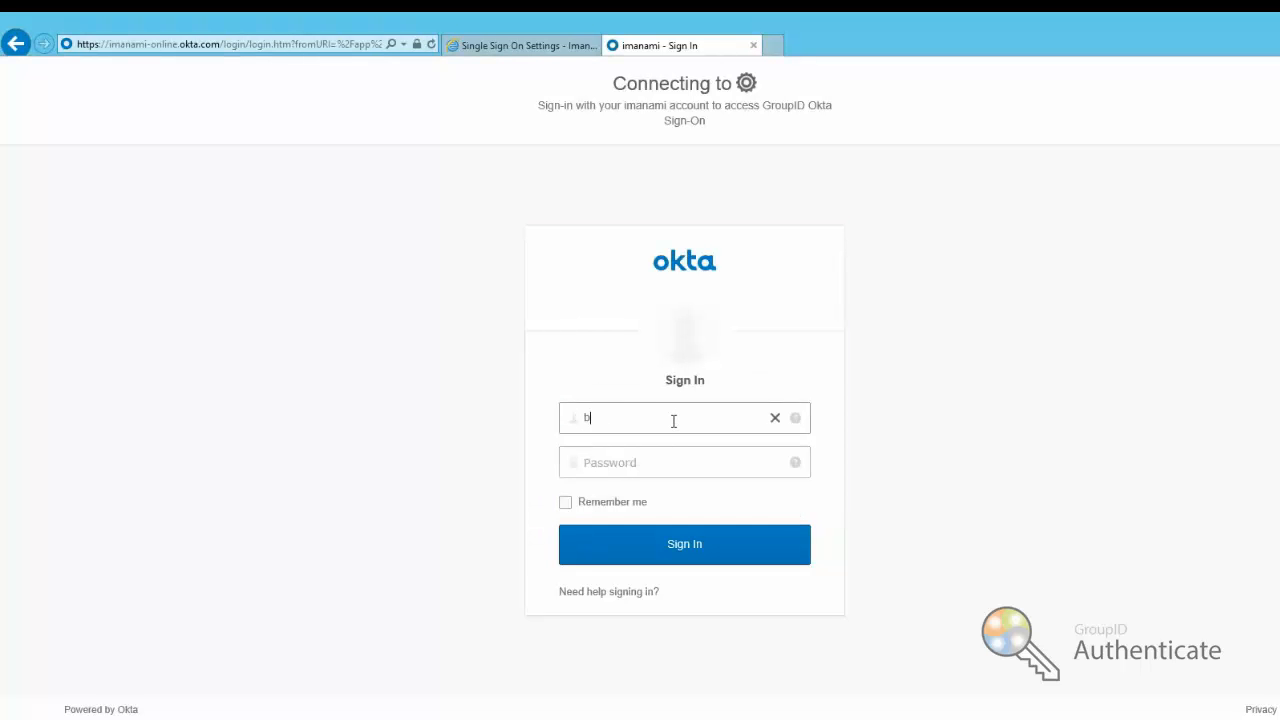
key("Tab")
type("•••••••")
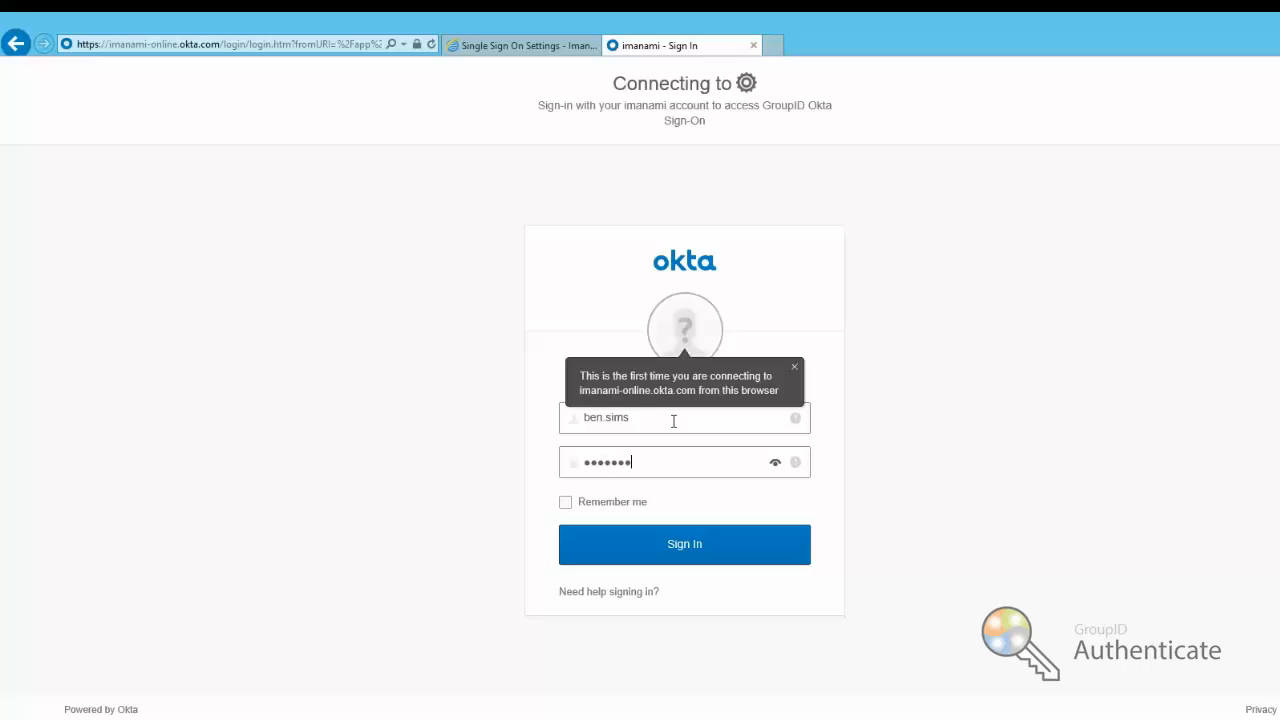
type("••••")
key("Return")
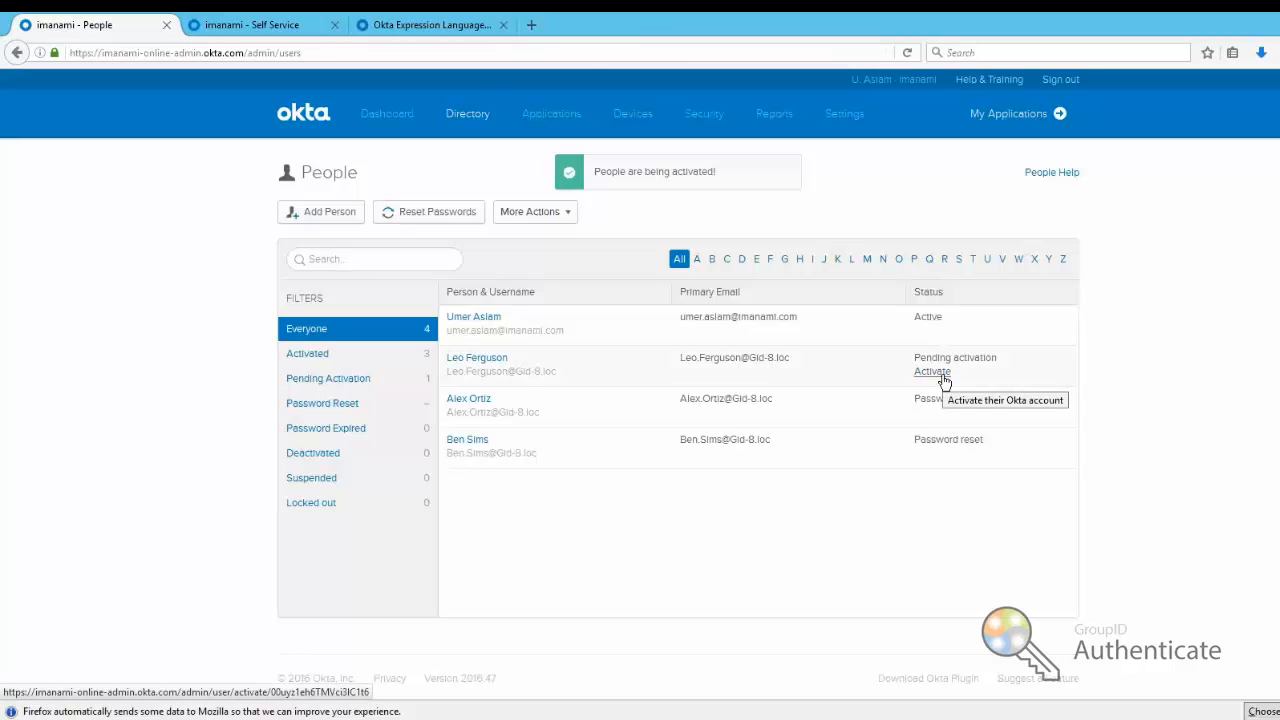
Activate the pending user from Okta's People page, confirming with Activate User
left_click(944, 378)
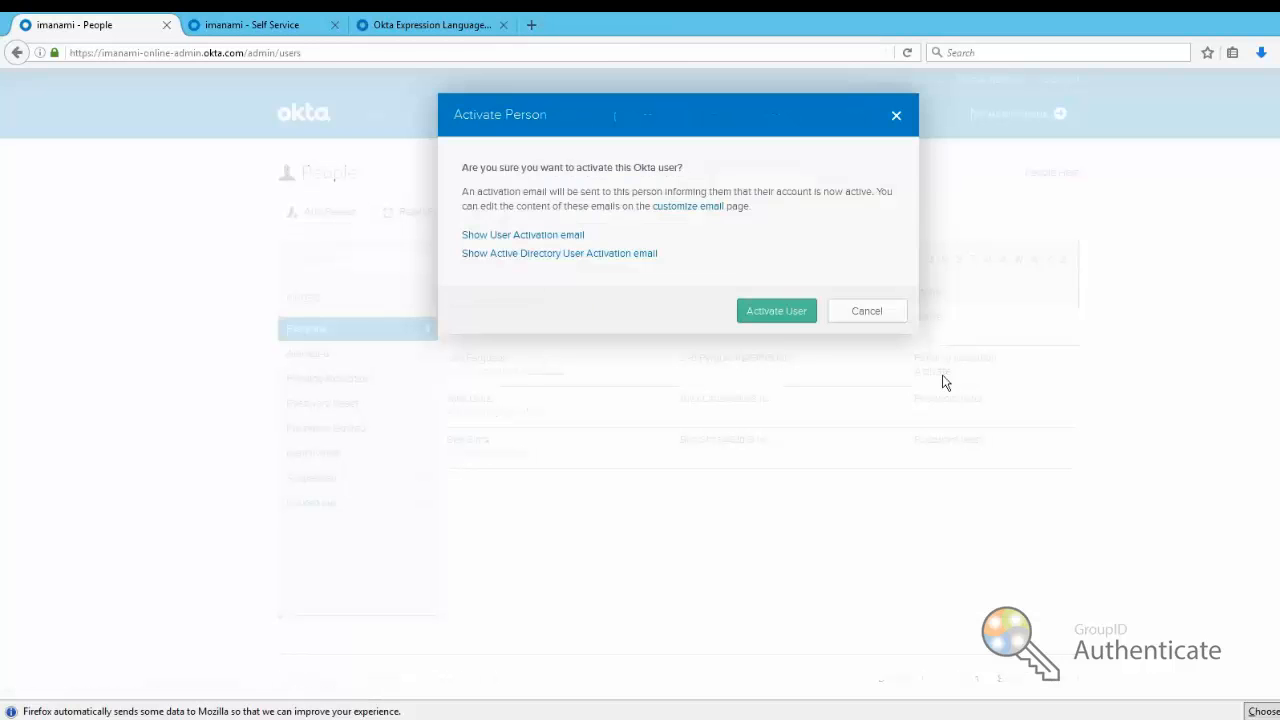
left_click(790, 312)
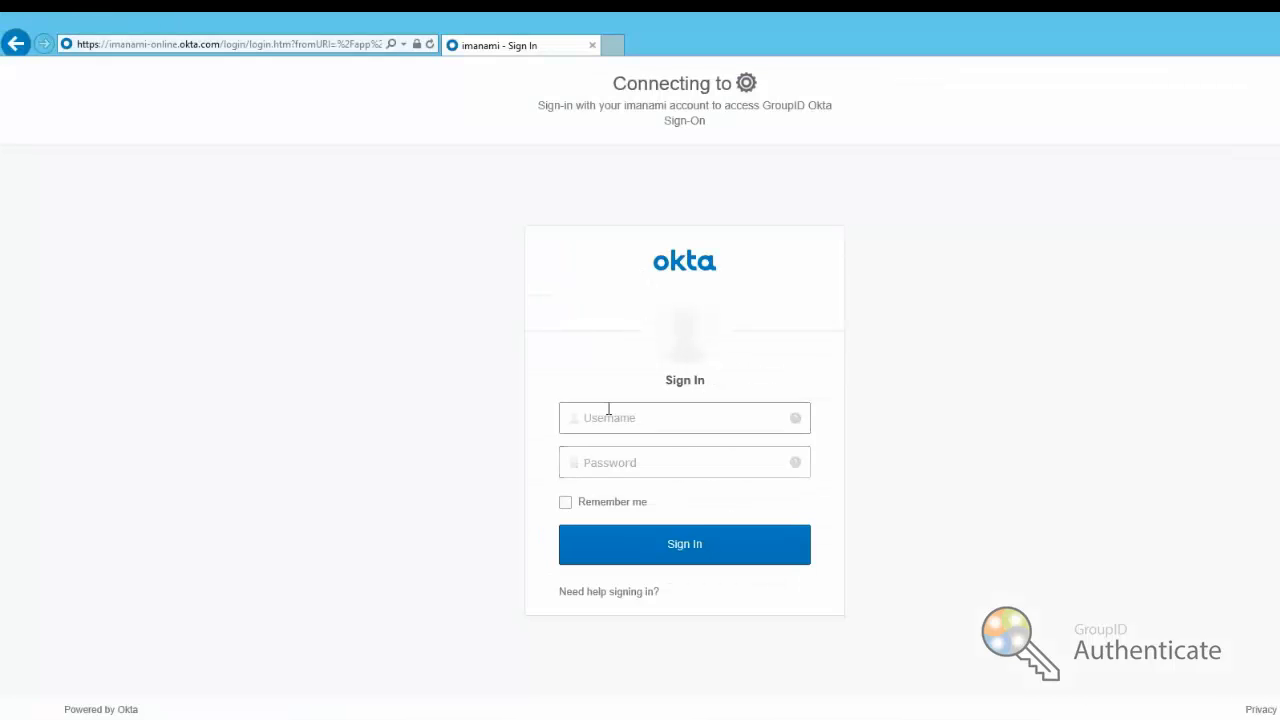
Sign in on the GroupID Okta Sign-On page with the test user's Okta username and password
left_click(608, 411)
key("Tab")
type("********")
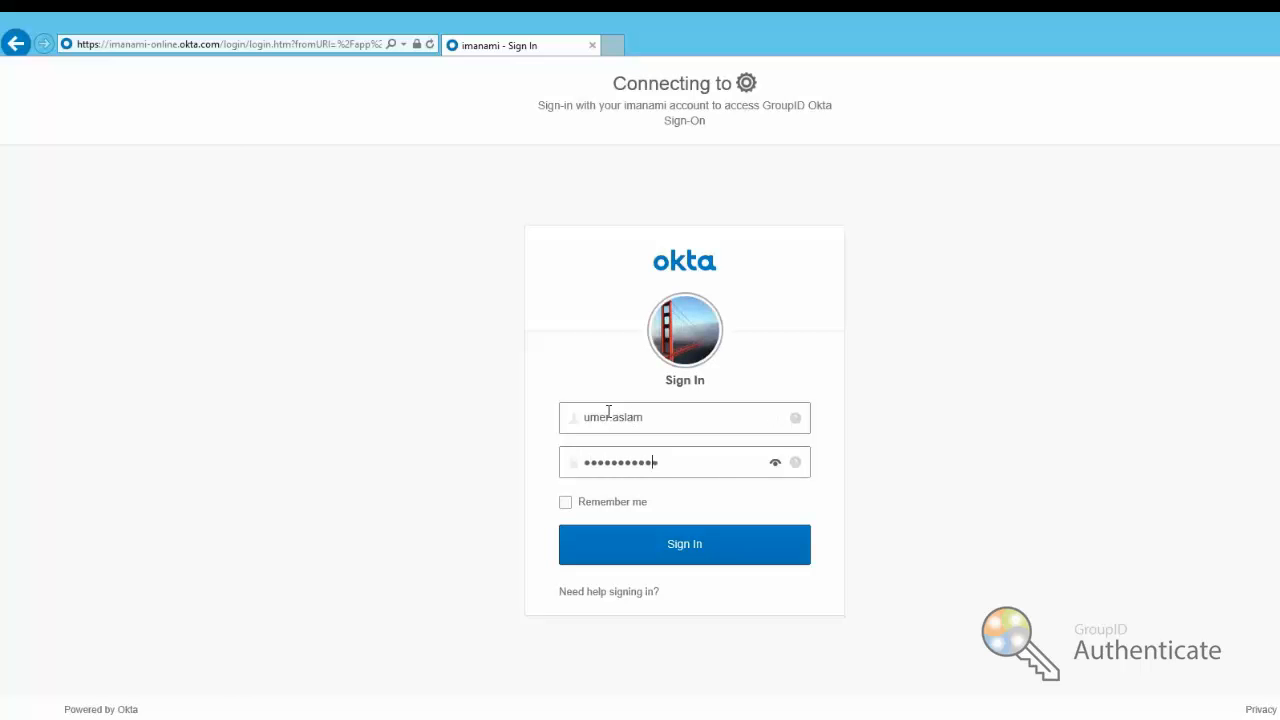
left_click(668, 547)
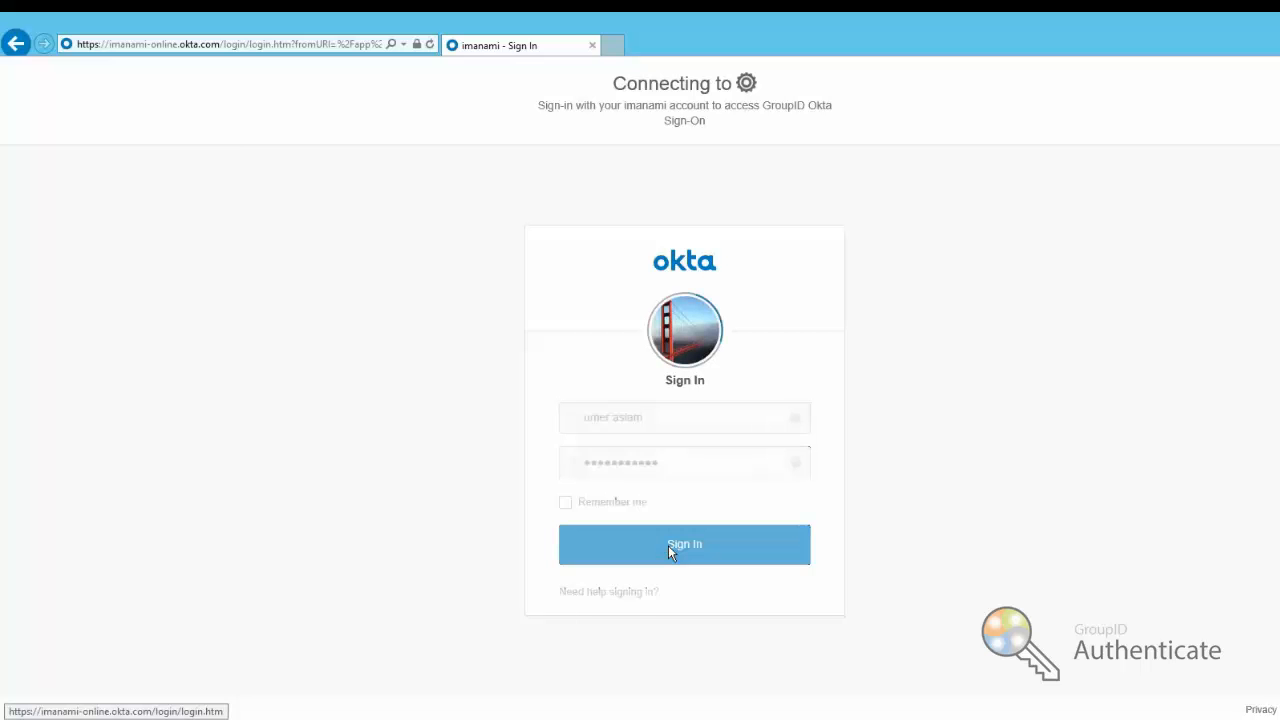